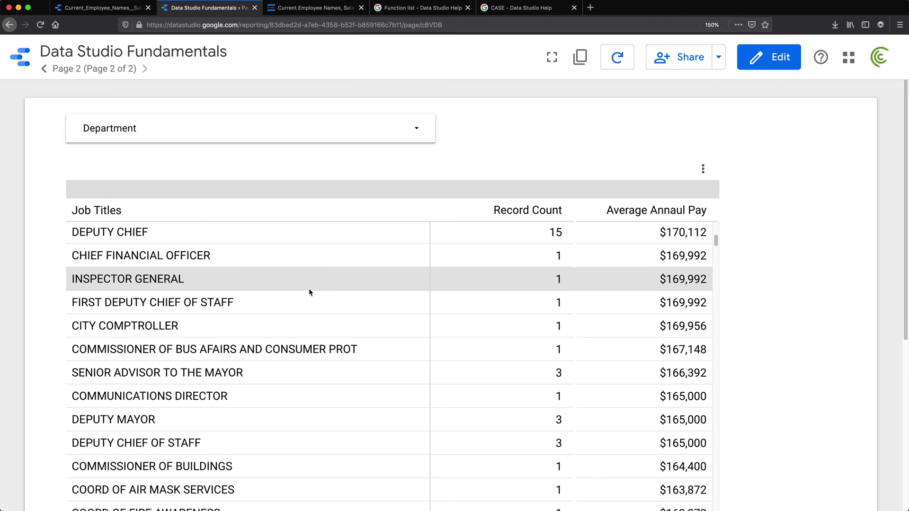
Step: Export the job titles table with record counts and average annual pay to Google Sheets
scroll(426, 246, up, 5)
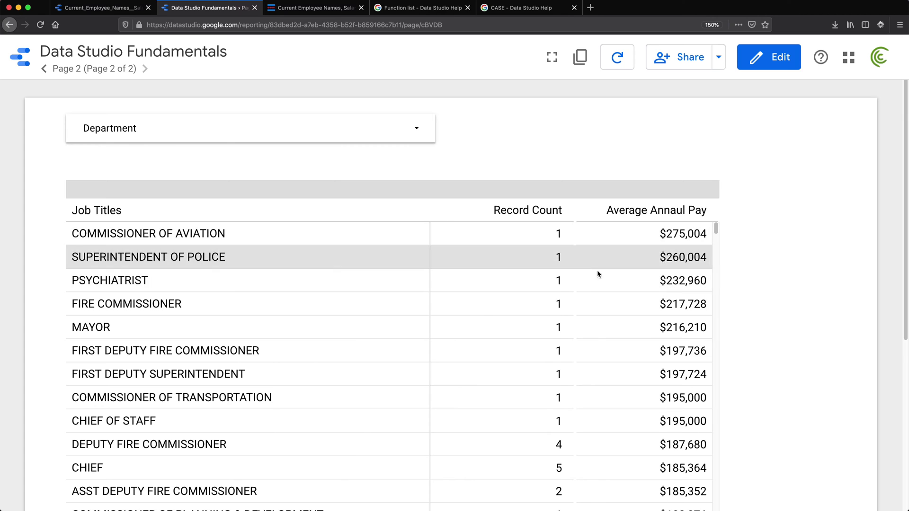
mouse_move(717, 231)
mouse_down()
mouse_move(719, 243)
mouse_move(716, 223)
mouse_up()
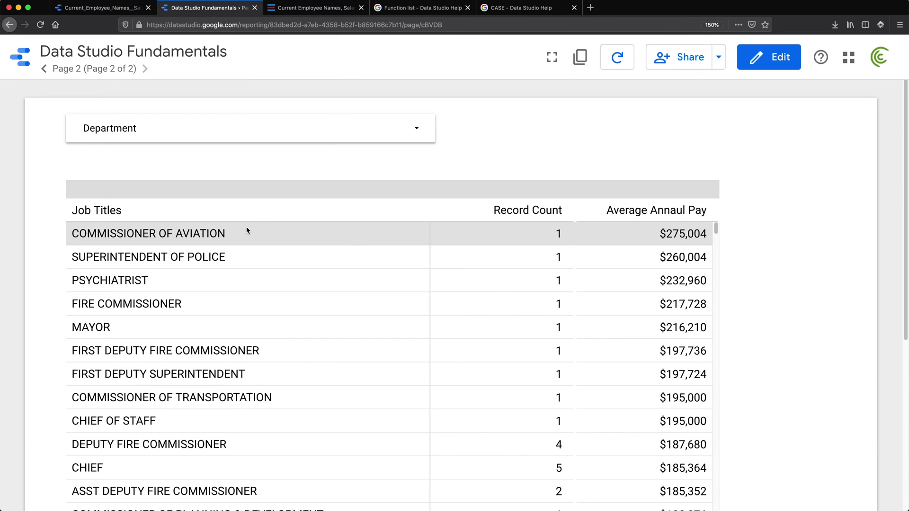
right_click(602, 214)
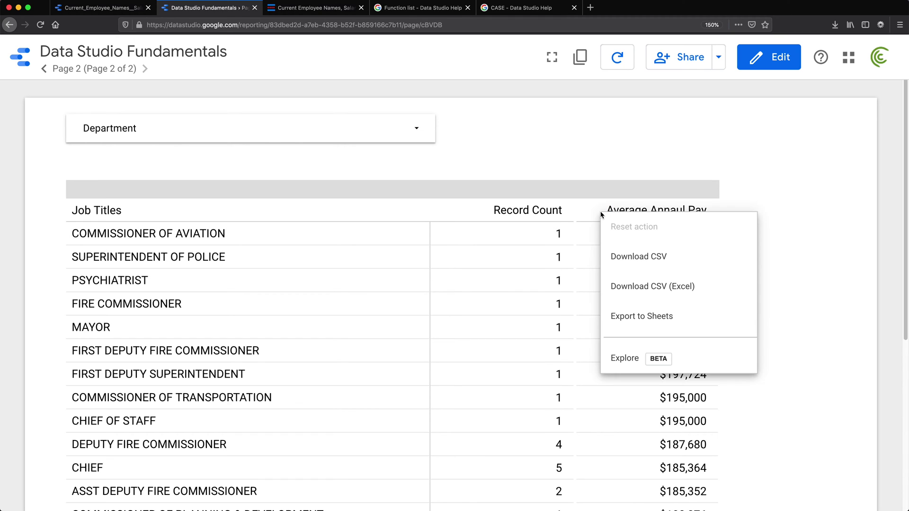
click(662, 324)
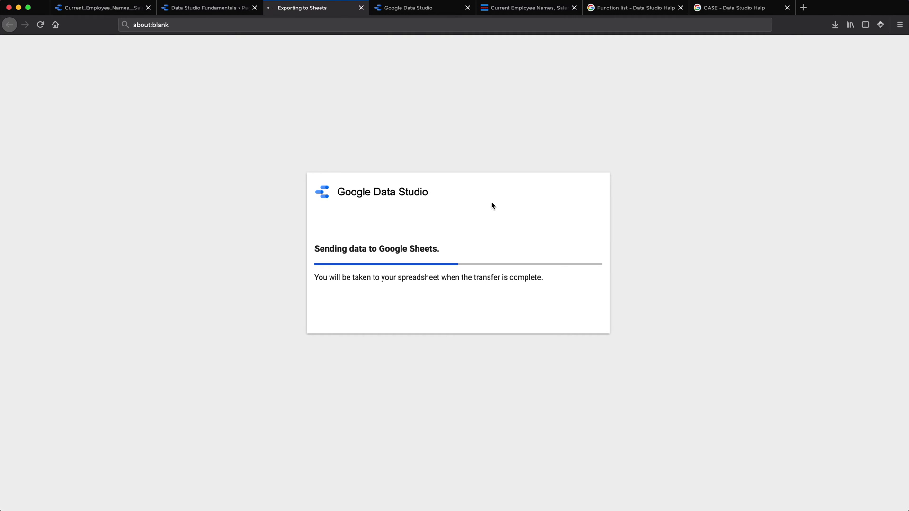
Step: Rename the exported spreadsheet as "Job Titles for Data Studio"
key(super+plus)
key(super+plus)
key(super+plus)
key(super+plus)
key(super+plus)
key(super+plus)
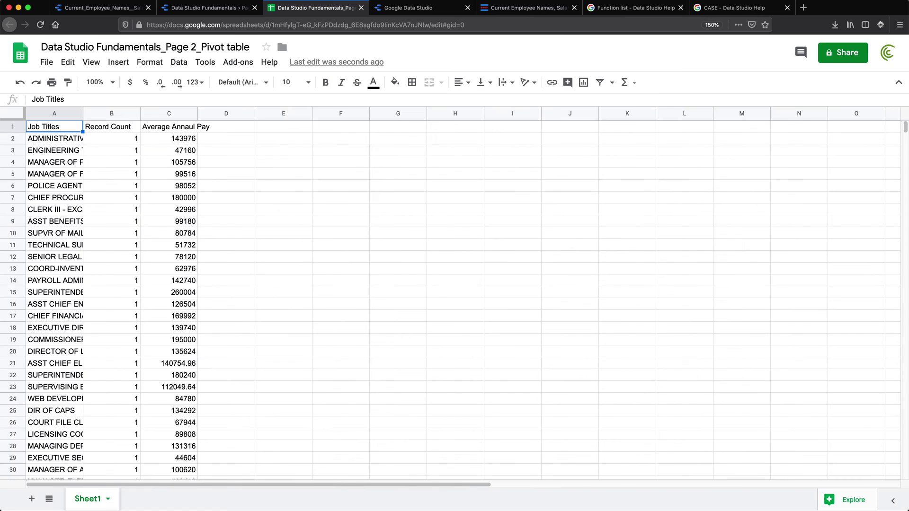
triple_click(247, 57)
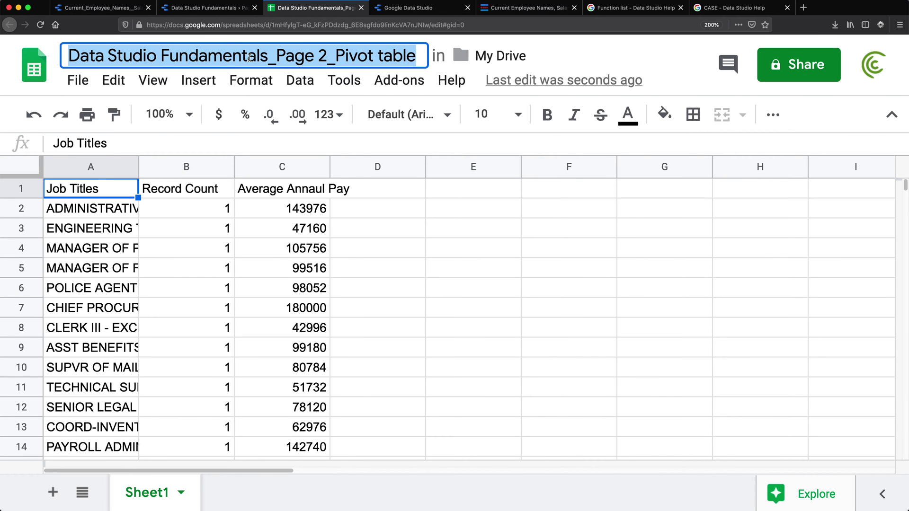
text(Job Titio)
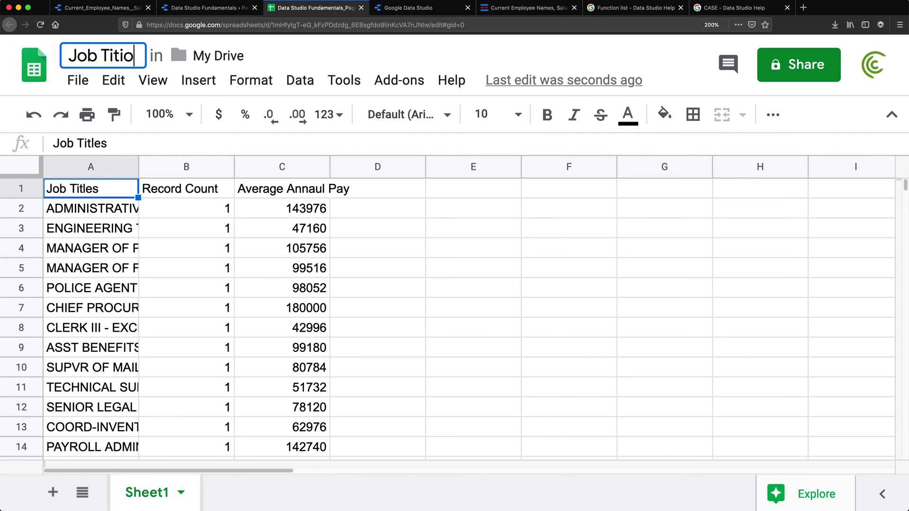
key(BackSpace)
key(BackSpace)
text(les)
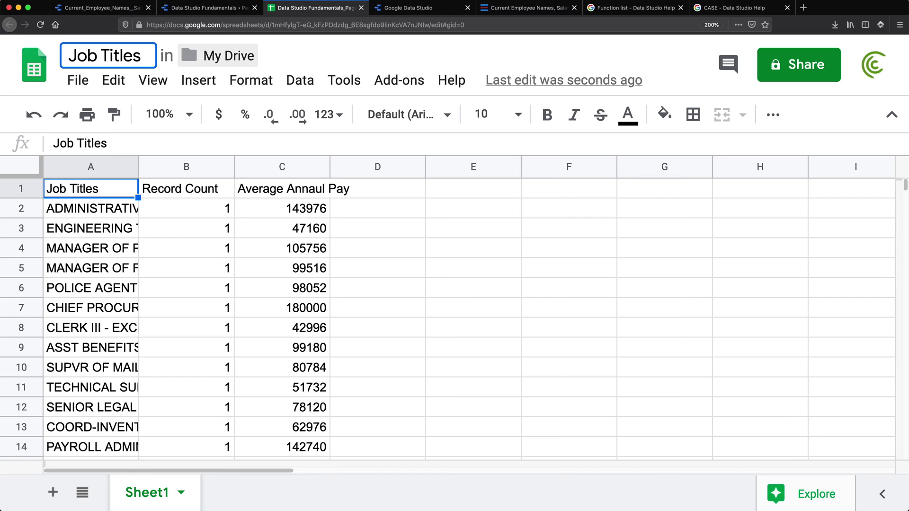
text( for Data St)
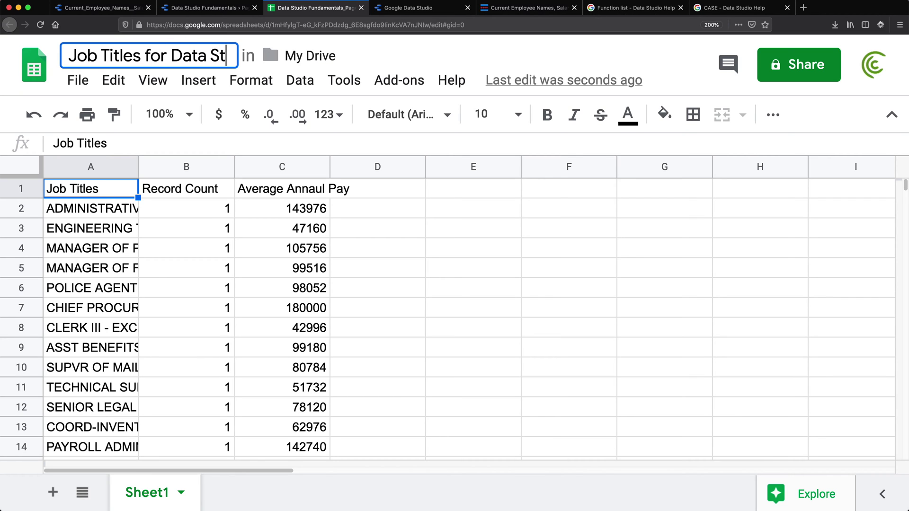
text(udio)
key(Return)
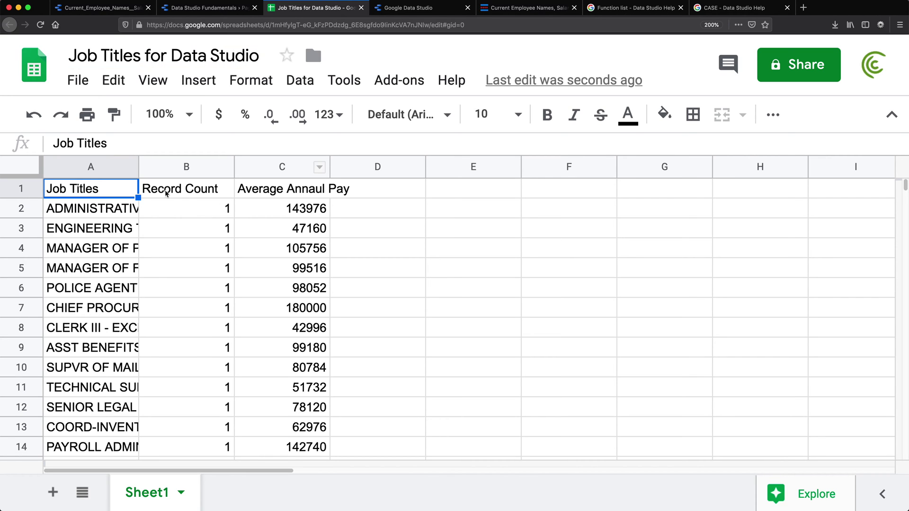
Step: Widen the Job Titles and Average Annaul Pay columns to make their contents easier to read
drag(138, 167, 211, 171)
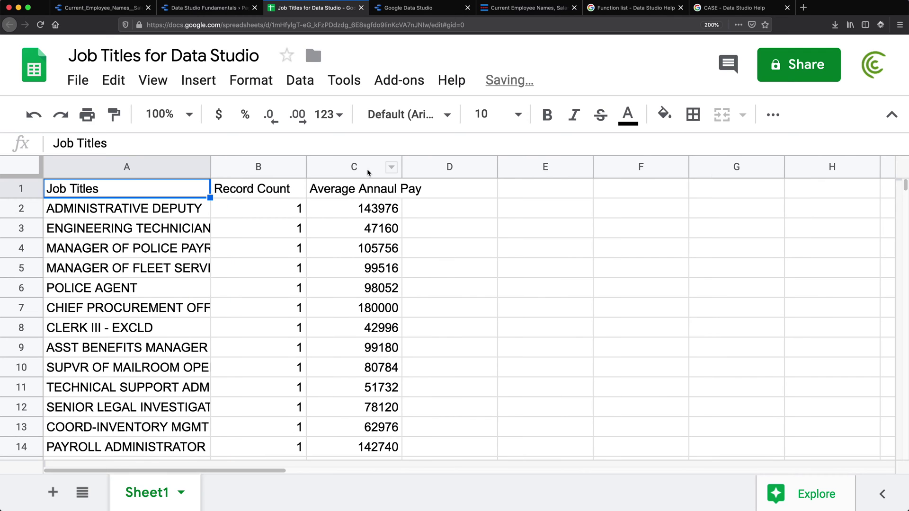
drag(402, 167, 470, 167)
click(236, 192)
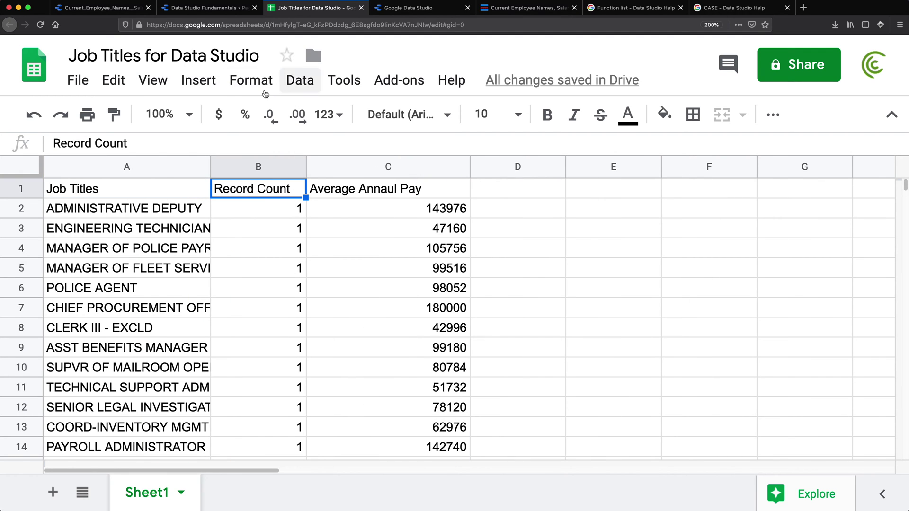
Step: Sort the whole data range by Record Count from Z to A, treating the first row as a header
click(274, 210)
key(super+a)
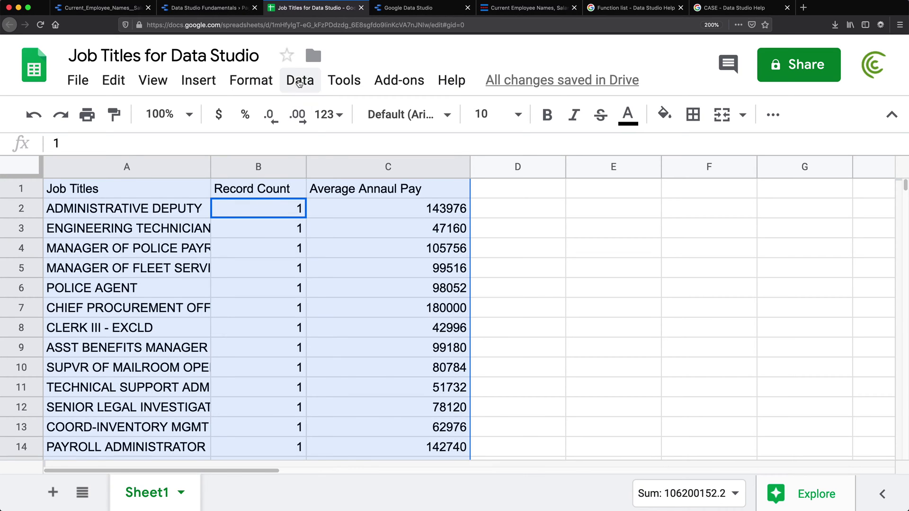
click(299, 83)
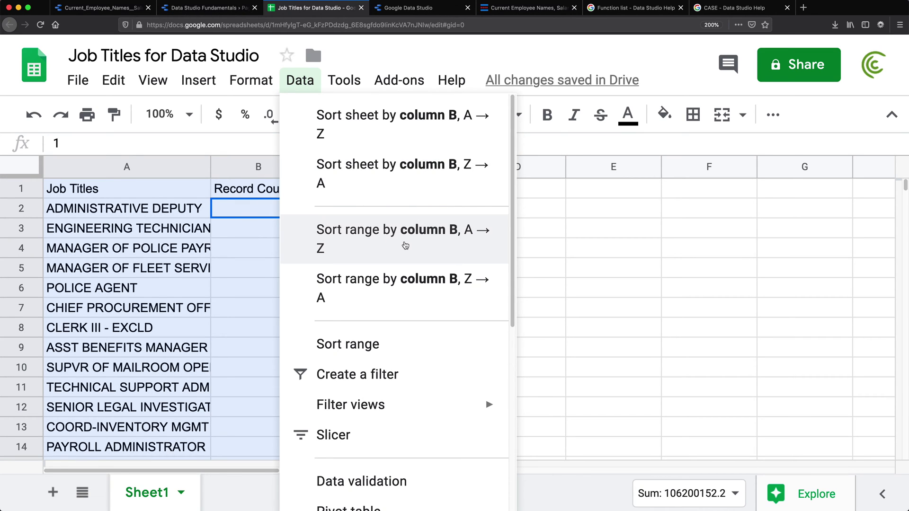
click(393, 342)
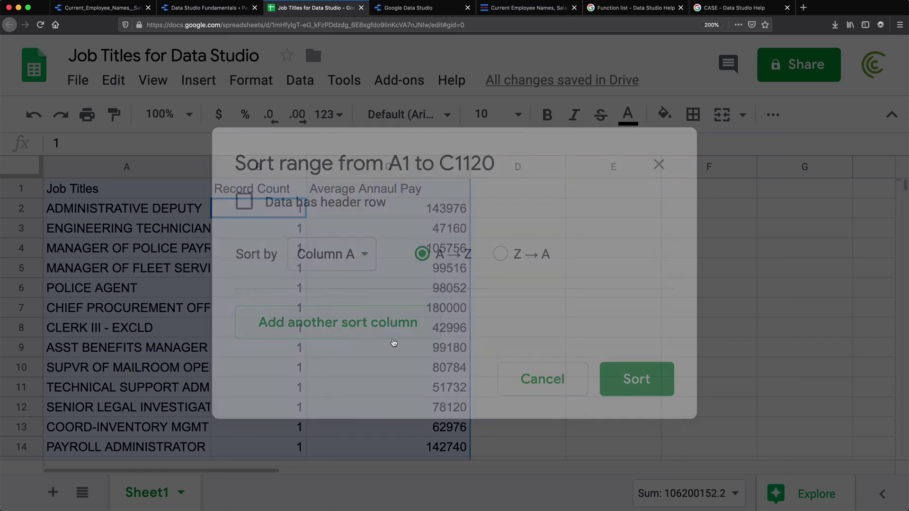
click(245, 202)
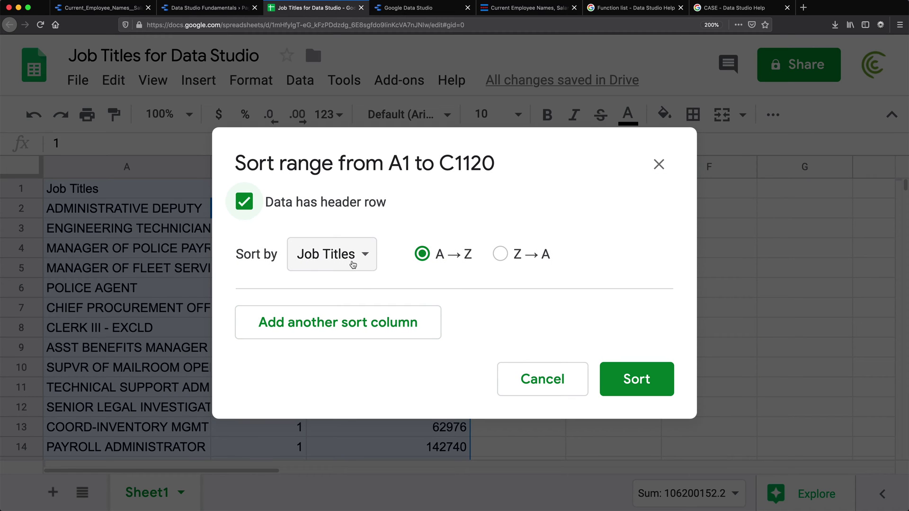
click(353, 261)
click(371, 289)
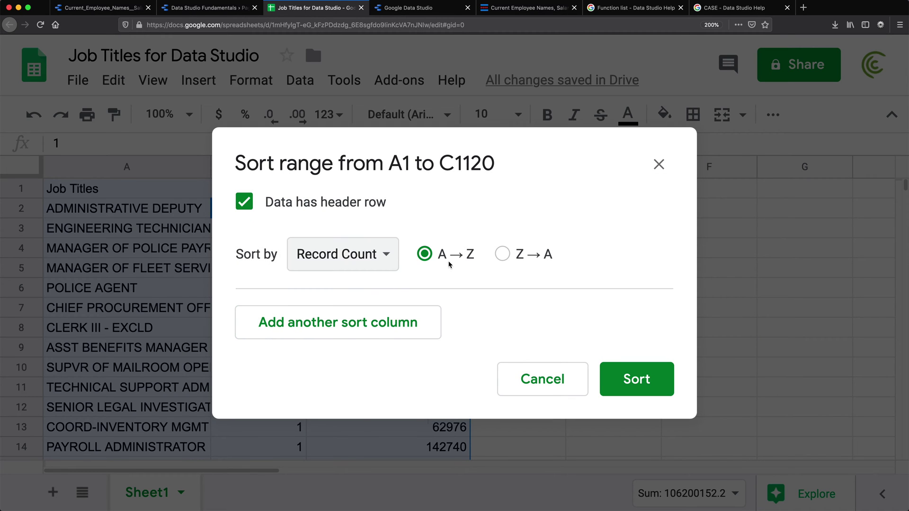
click(530, 260)
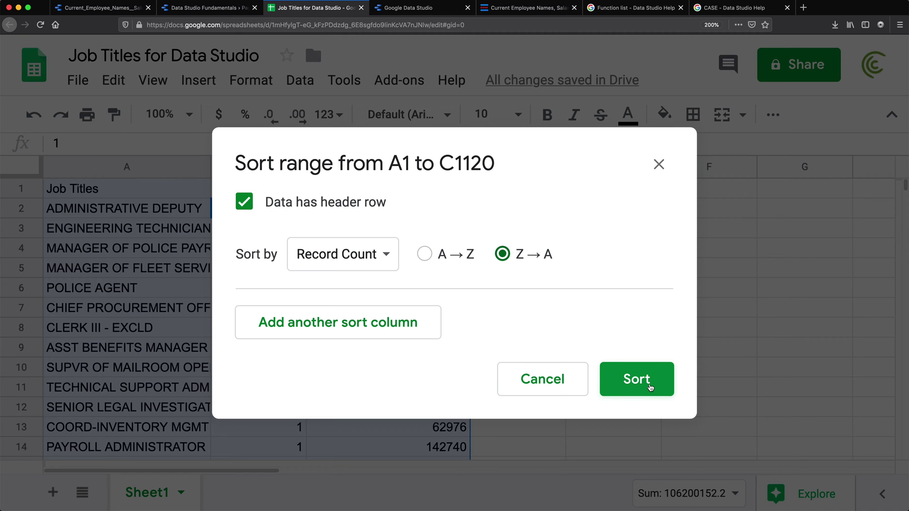
click(649, 384)
Step: Examine the sorted record counts to find where the job titles drop to 10 or fewer records
click(192, 214)
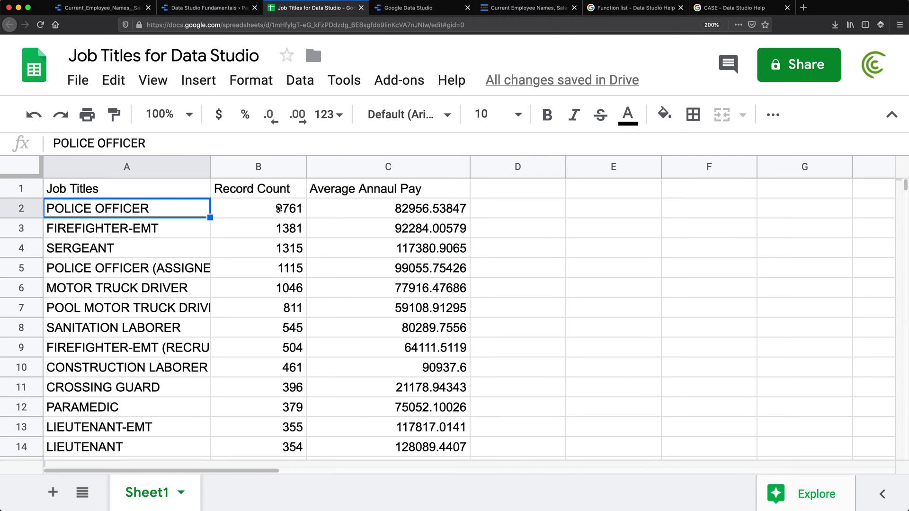
scroll(276, 227, down, 5)
scroll(296, 310, down, 20)
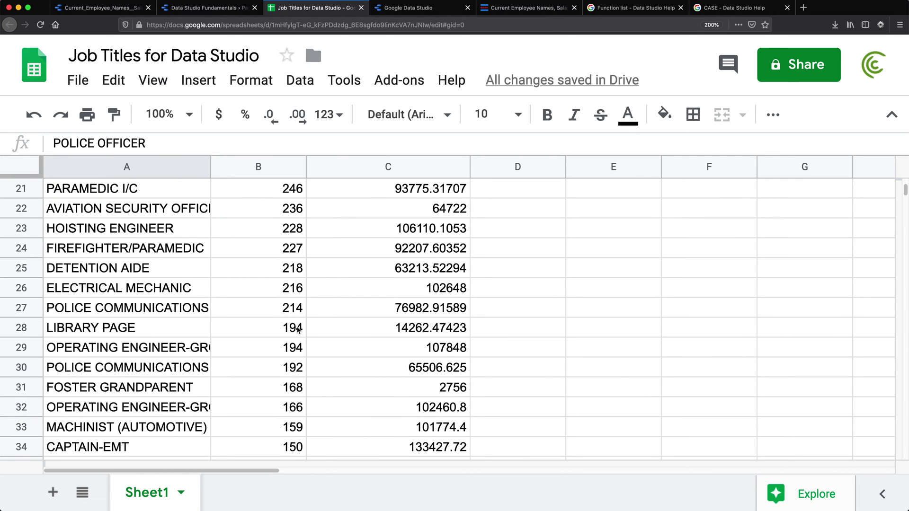
scroll(297, 330, down, 20)
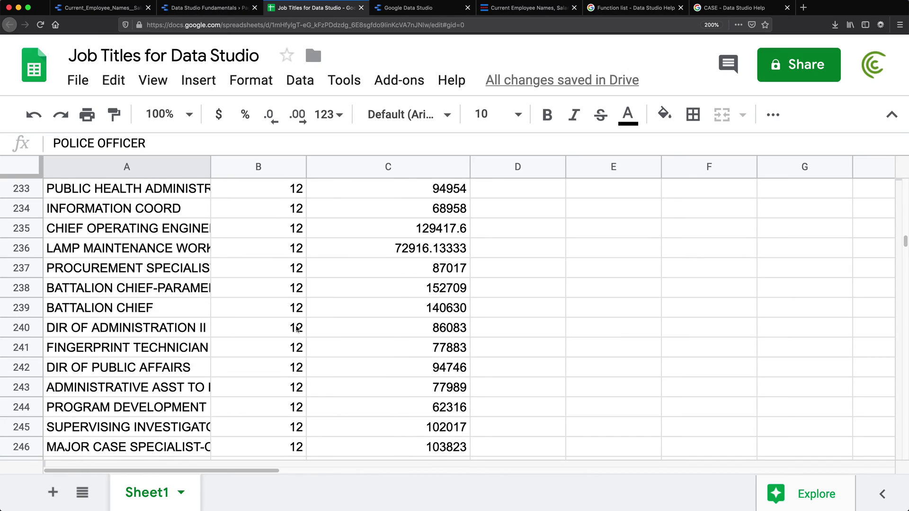
scroll(297, 330, down, 5)
scroll(296, 328, up, 1)
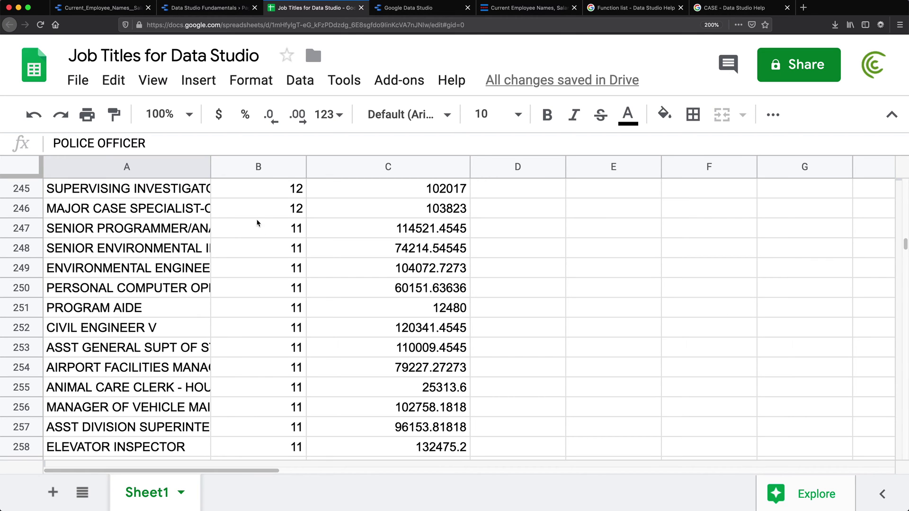
click(294, 249)
scroll(315, 250, down, 2)
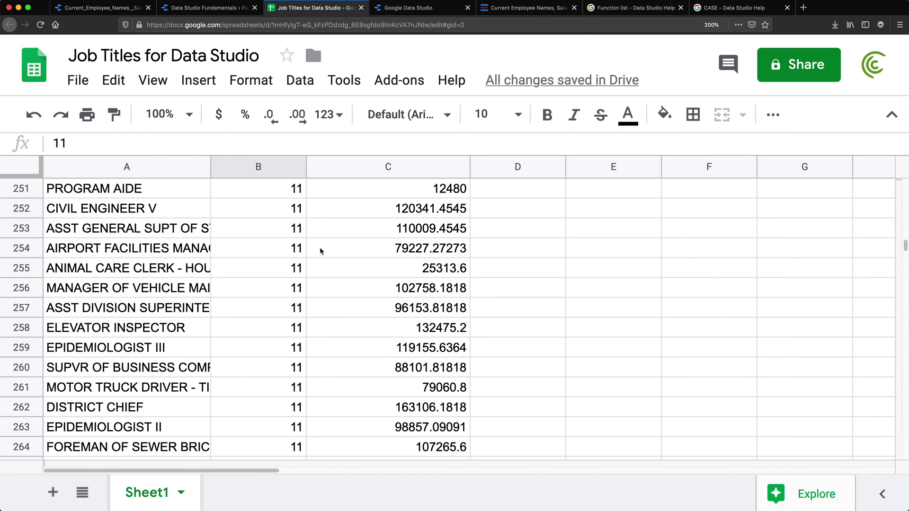
scroll(321, 250, up, 10)
scroll(320, 249, down, 8)
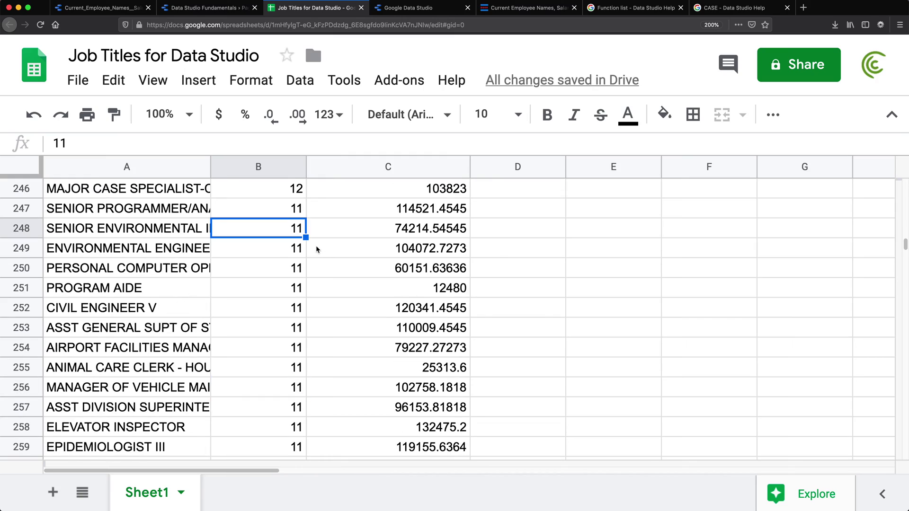
scroll(316, 249, up, 20)
scroll(318, 247, down, 18)
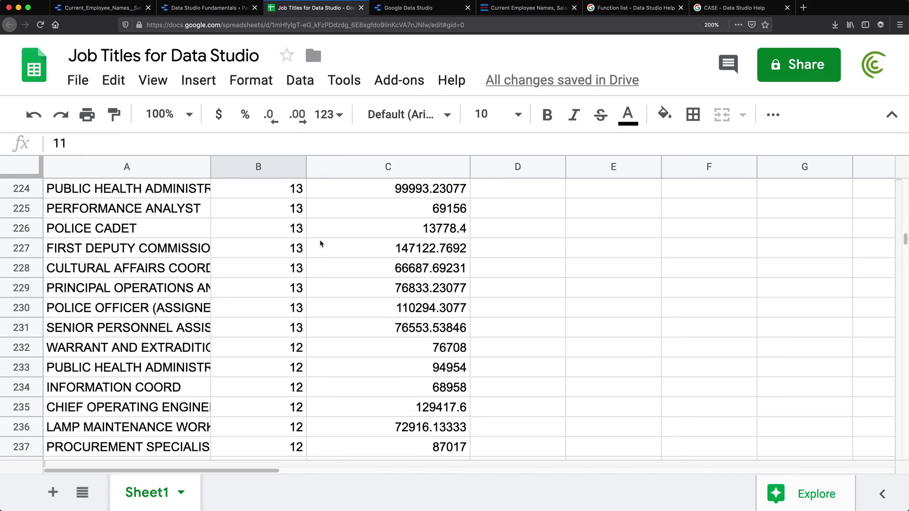
scroll(320, 245, down, 16)
scroll(318, 243, up, 8)
scroll(319, 246, down, 3)
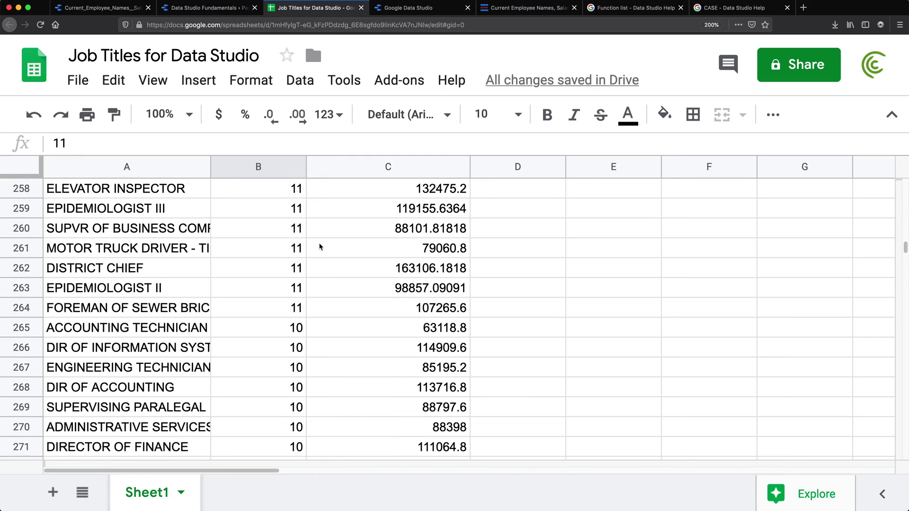
scroll(321, 247, down, 1)
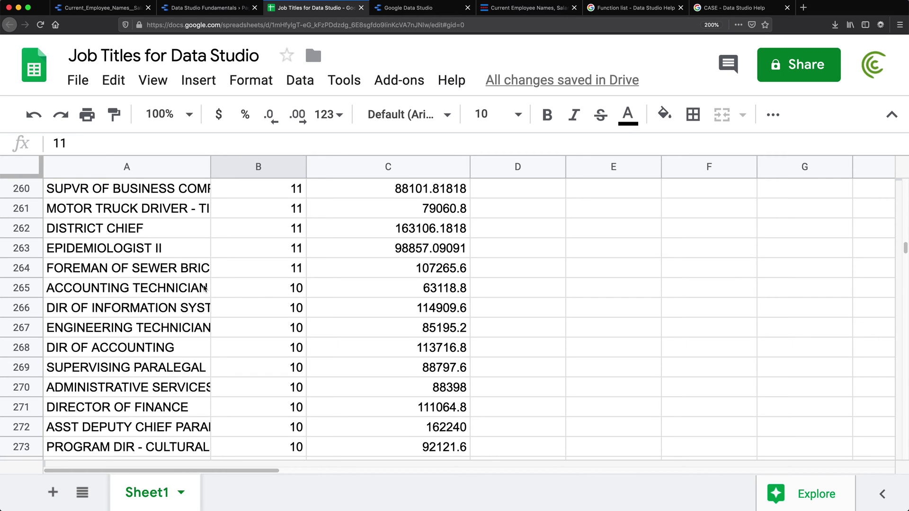
Step: Add the header "Position" in cell D1, beside the average pay column
scroll(303, 255, up, 20)
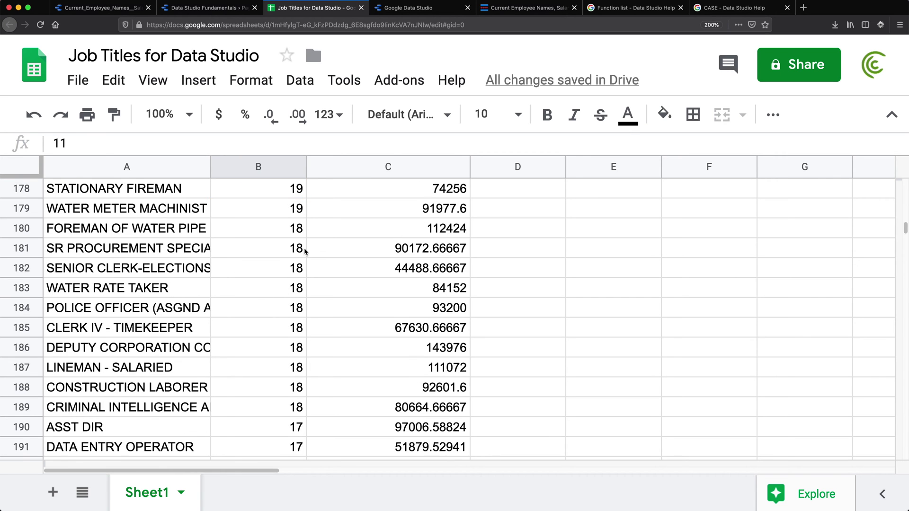
scroll(332, 237, up, 20)
click(490, 195)
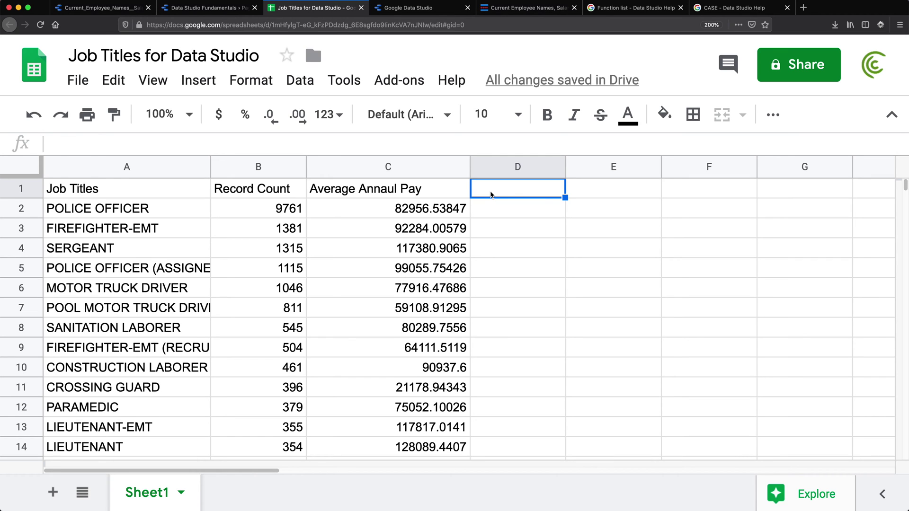
text(Position)
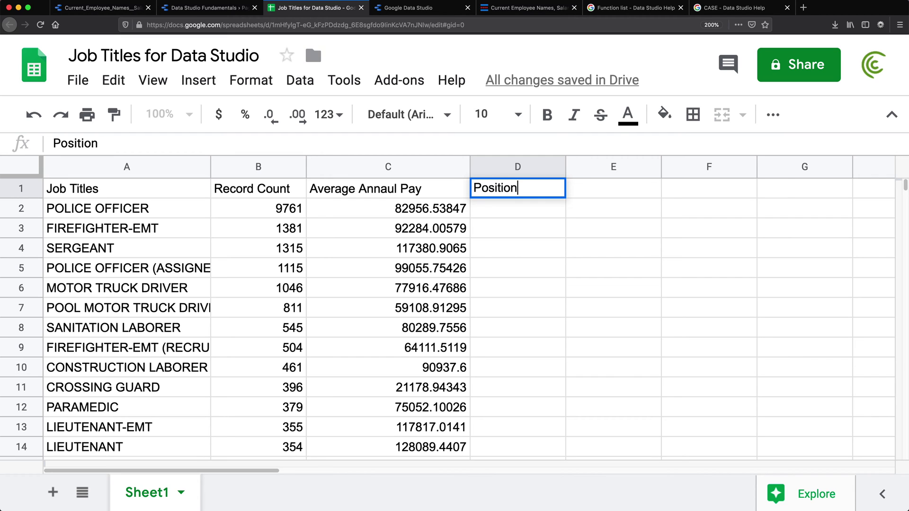
key(Return)
Step: Enter the formula =IF(B2<=10,"Other Positions",A2) in cell D2 under the Position header
text(=)
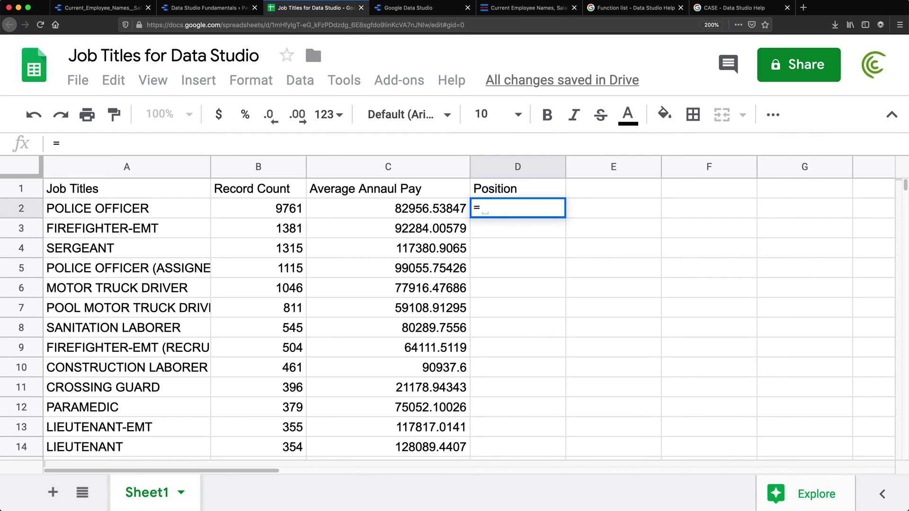
text(IF()
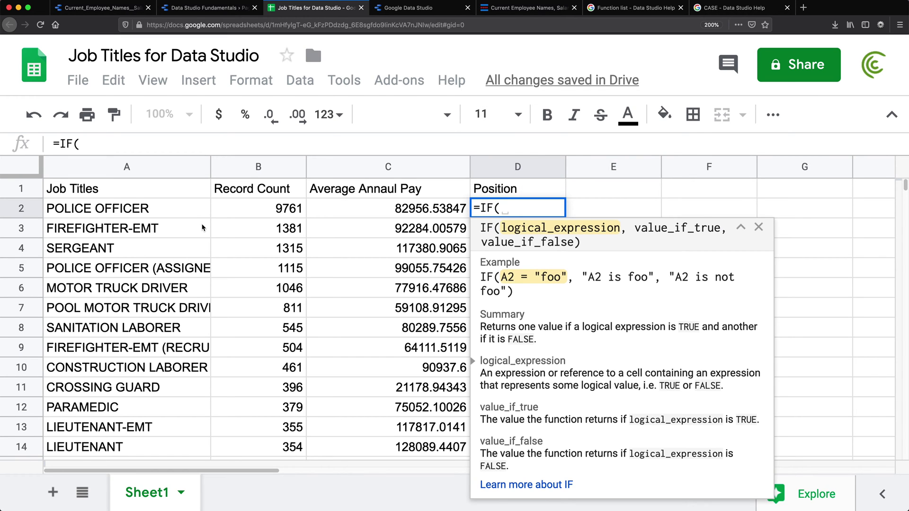
click(246, 209)
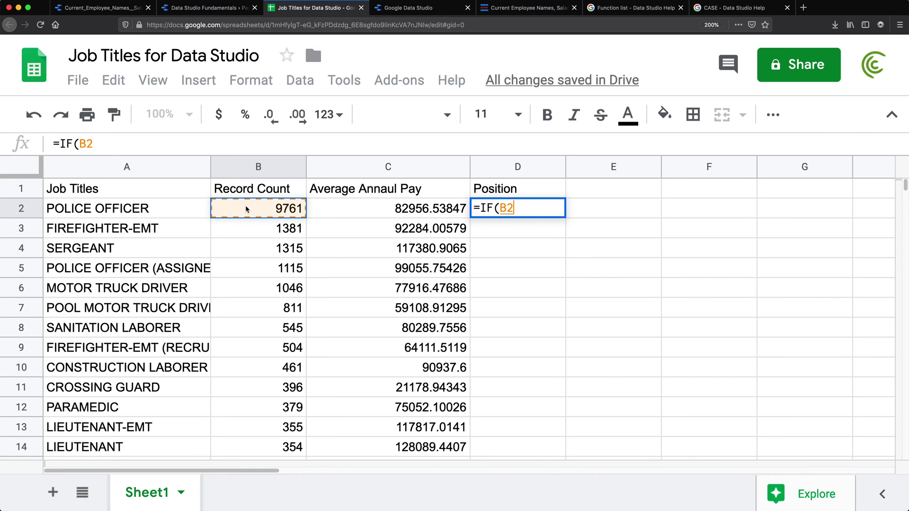
text(<=)
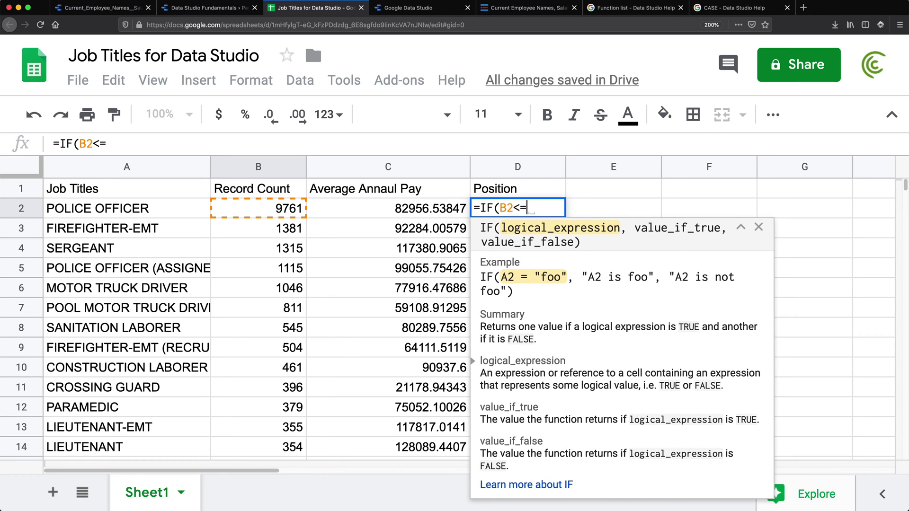
text(10,)
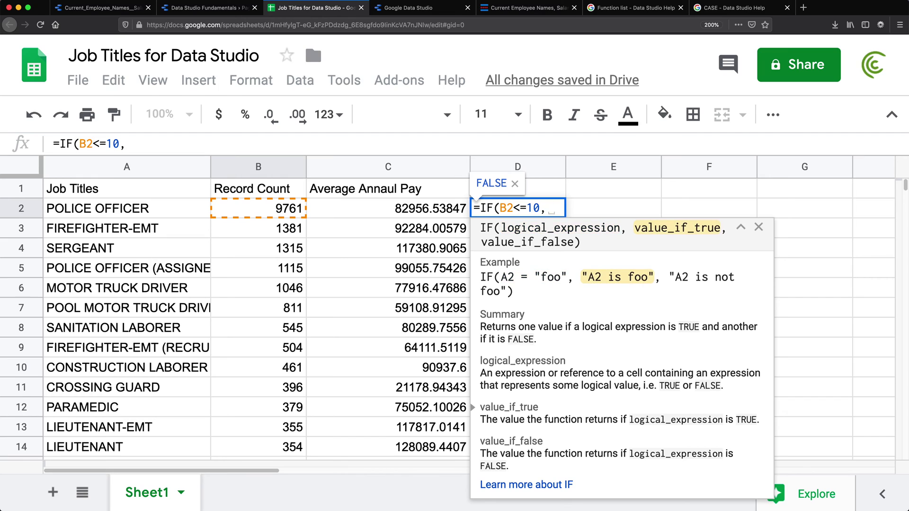
text("Other")
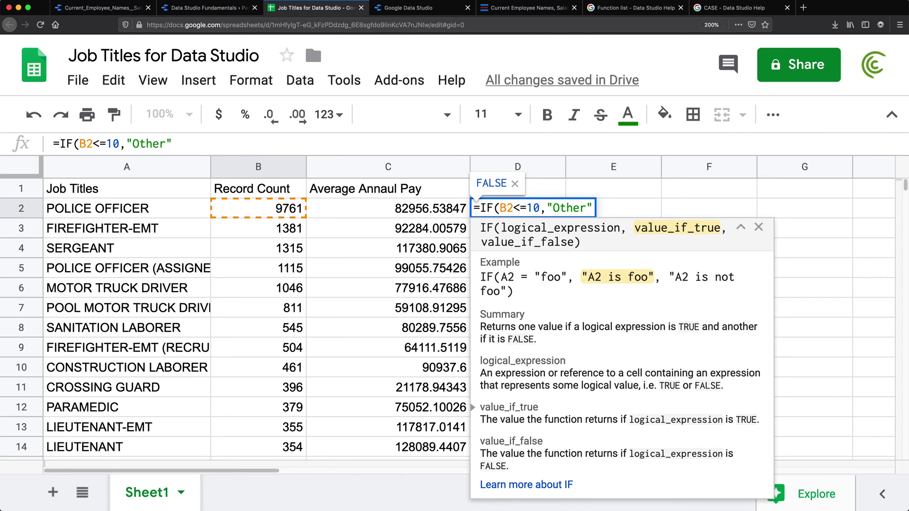
key(BackSpace)
text(Po)
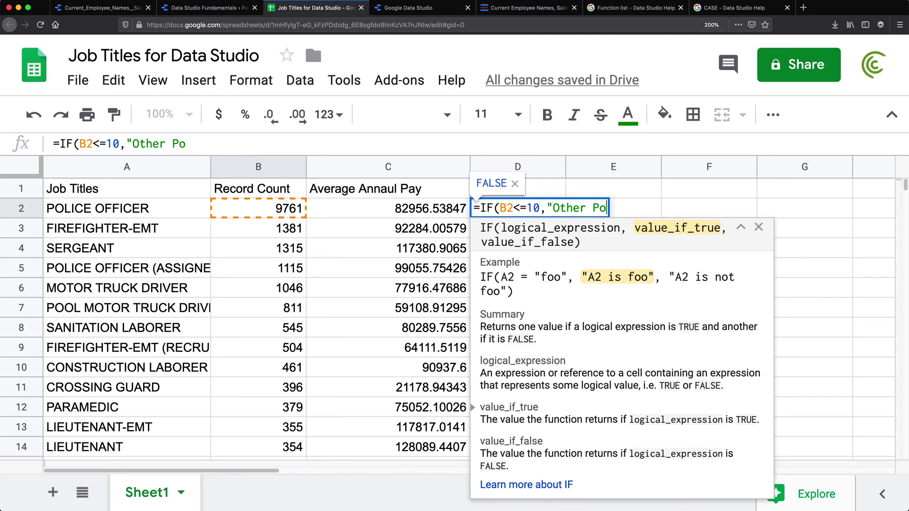
text(sitions",)
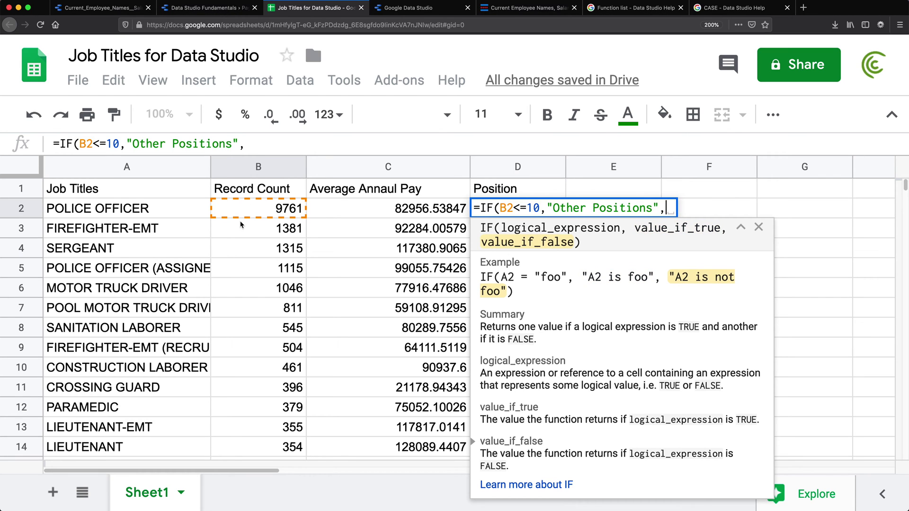
click(101, 213)
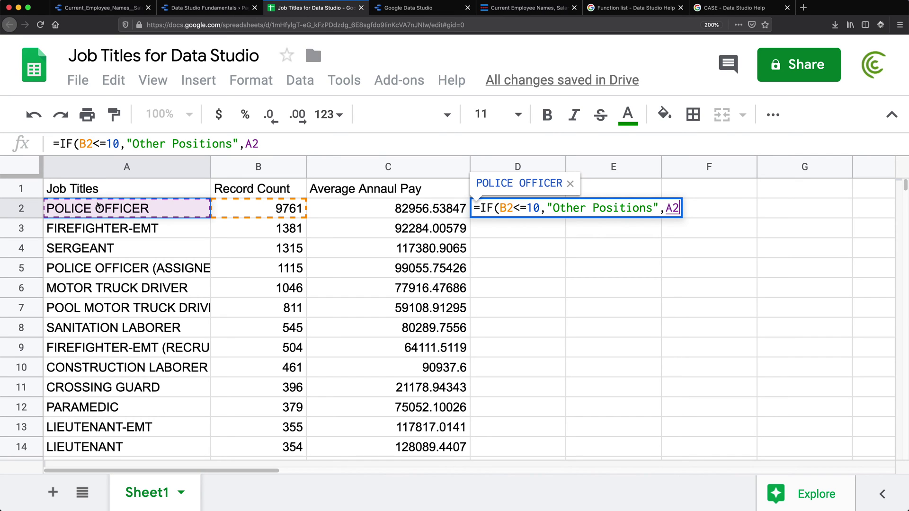
text())
key(Return)
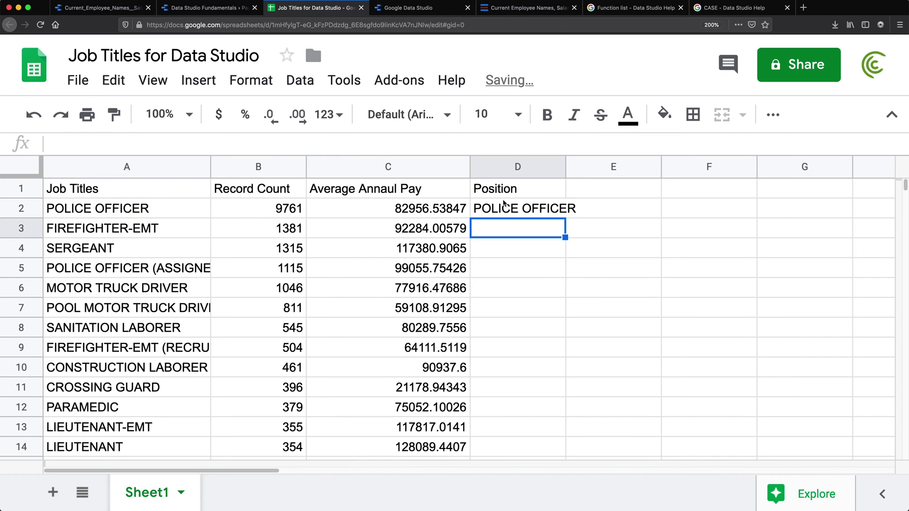
Step: Fill the D2 formula down the whole Position column and fit the column's width to its contents
click(510, 209)
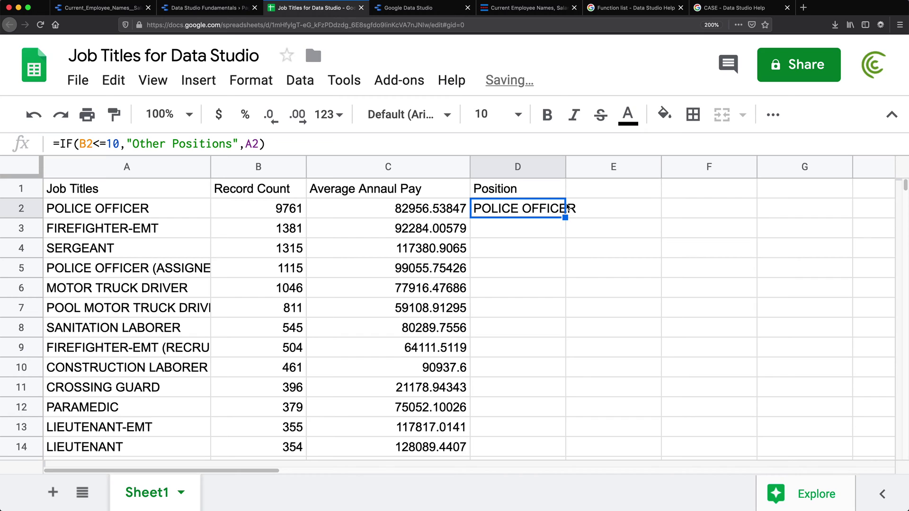
double_click(566, 218)
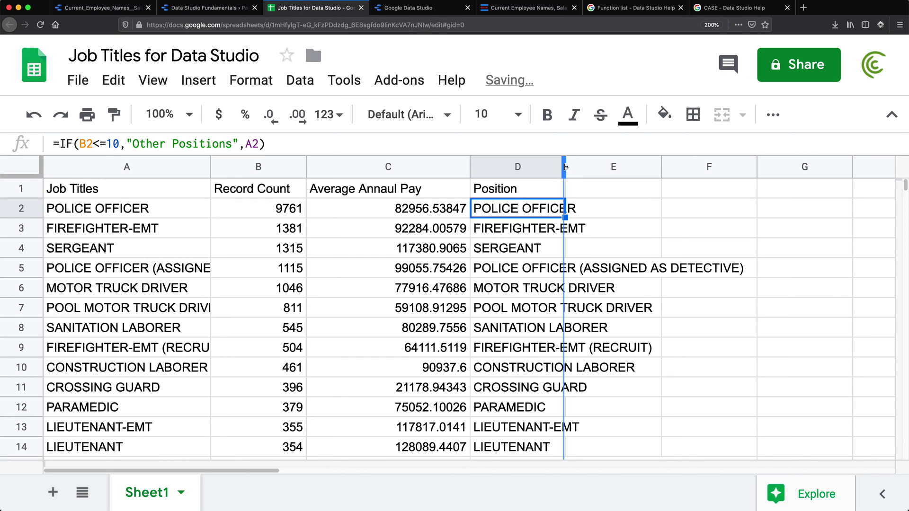
double_click(566, 167)
Step: Examine the filled Position column from the last row upward, checking the rows where the record count crosses 10
click(518, 226)
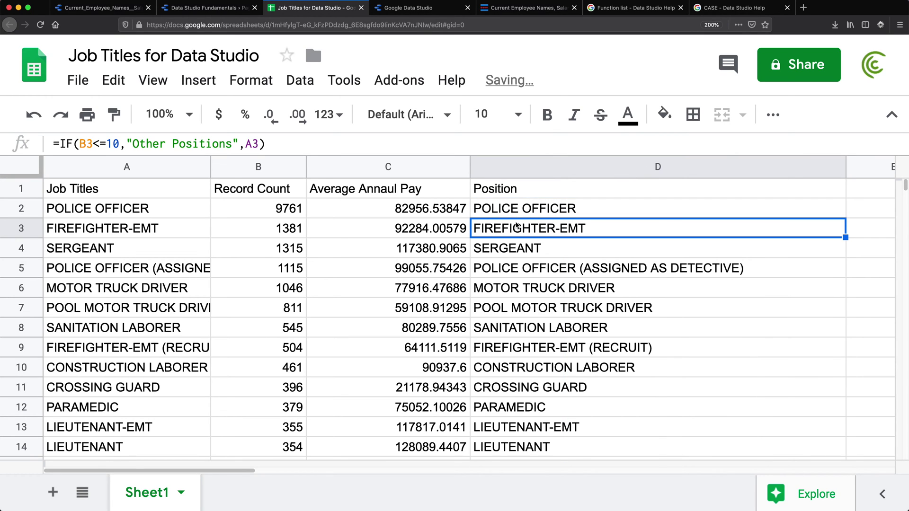
key(super+Down)
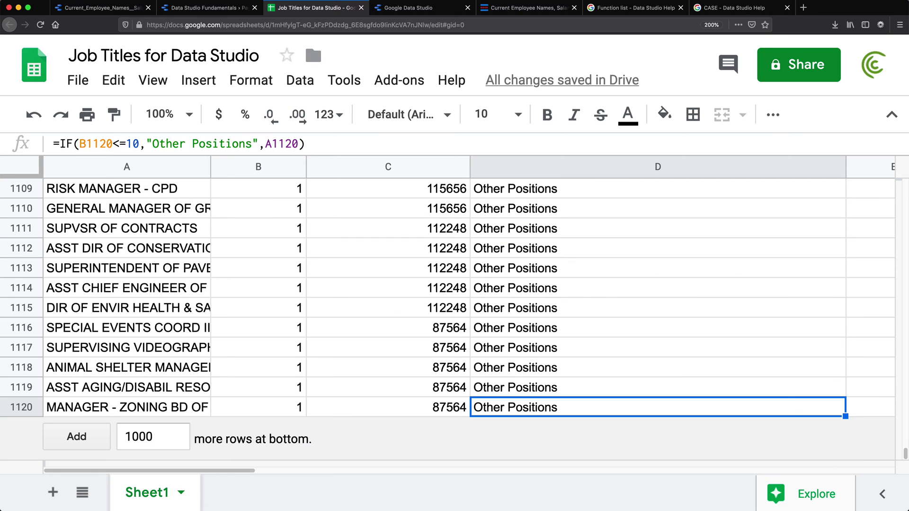
key(Up)
key(Up)
key(Up)
key(Up)
key(Up)
key(Up)
key(Up)
key(Up)
key(Up)
key(Up)
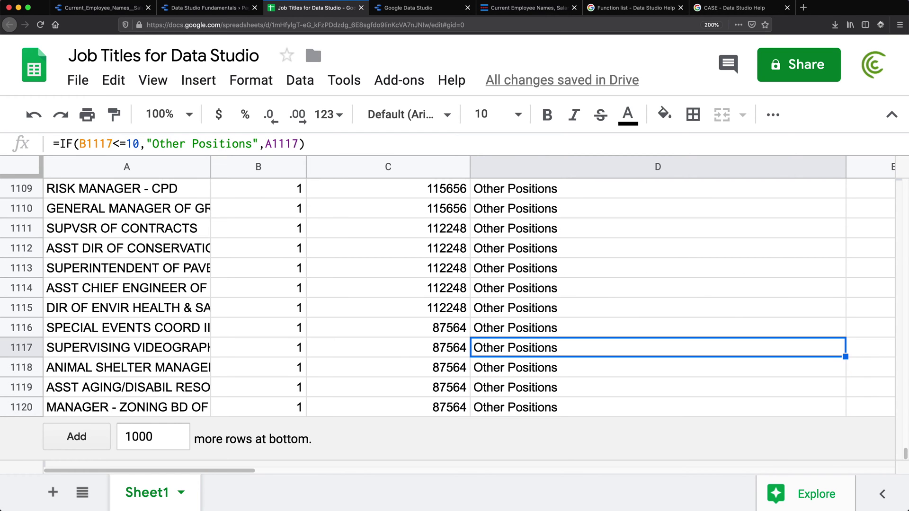
scroll(555, 271, up, 20)
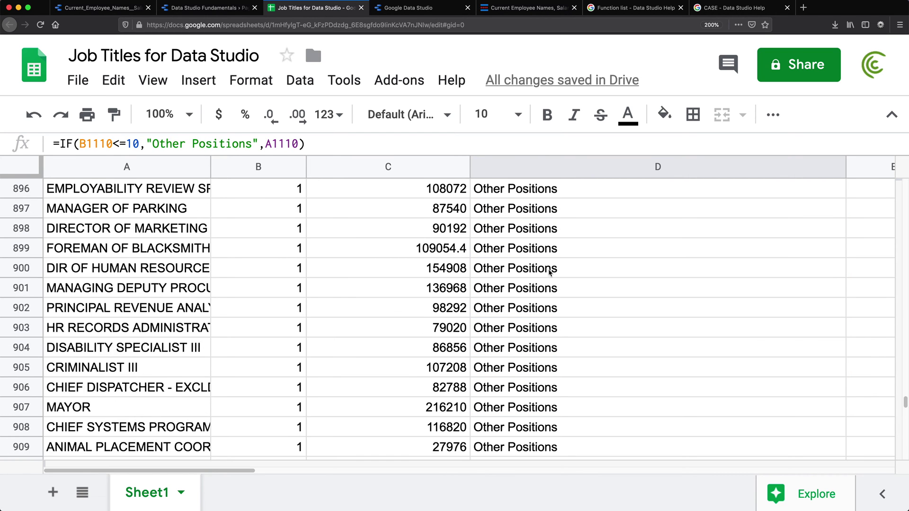
scroll(574, 274, up, 20)
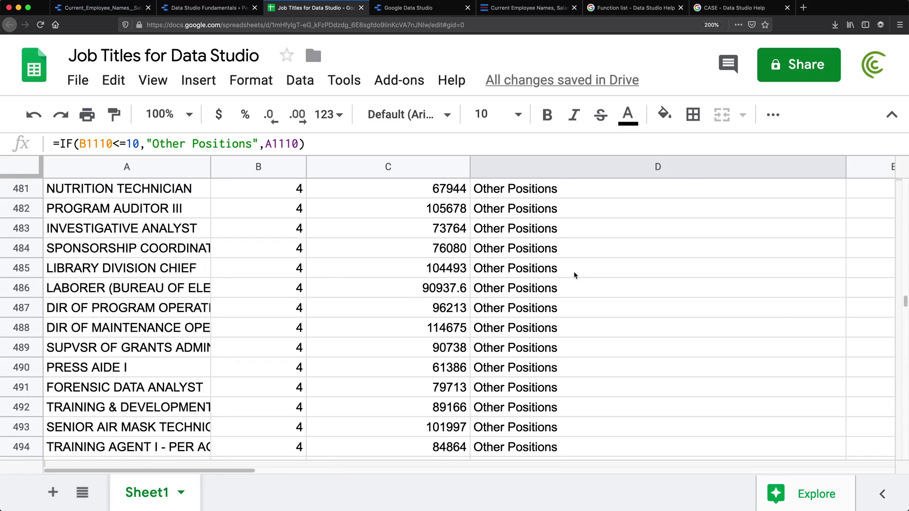
scroll(575, 274, up, 5)
scroll(575, 273, down, 4)
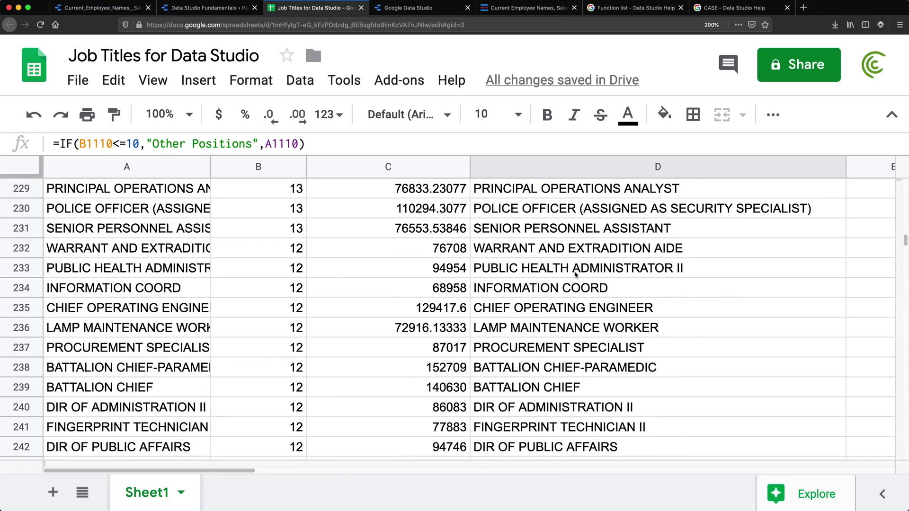
scroll(573, 274, down, 3)
scroll(571, 275, up, 2)
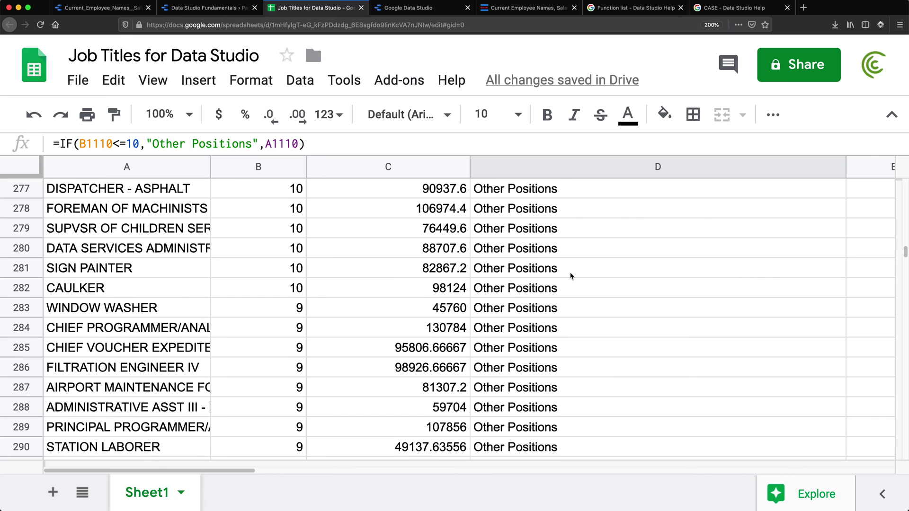
click(498, 370)
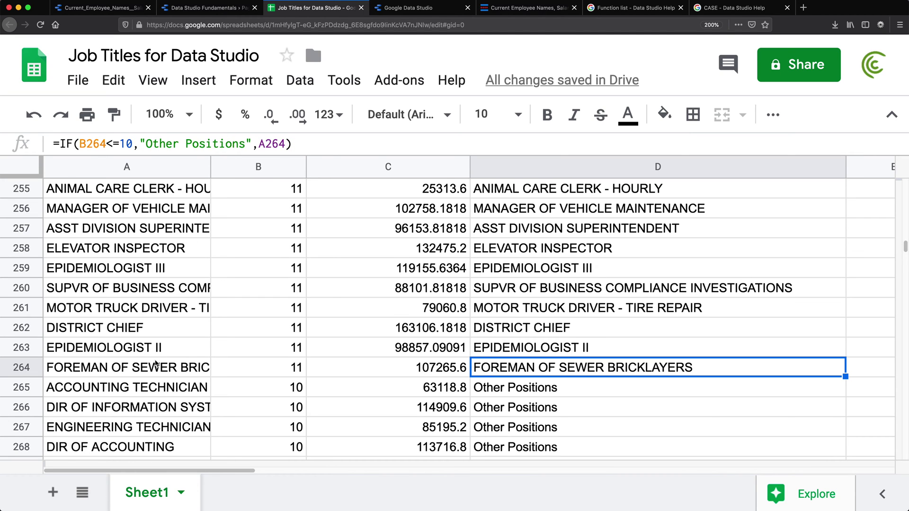
click(153, 363)
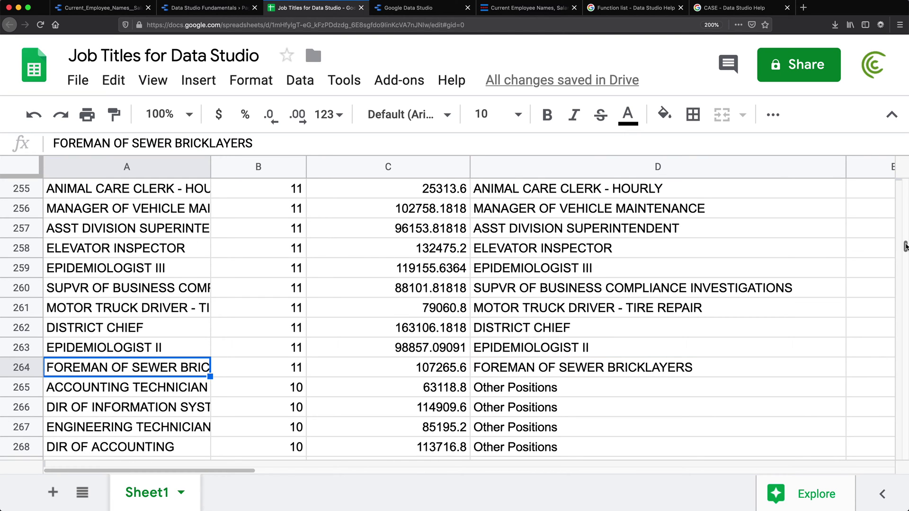
drag(904, 245, 905, 163)
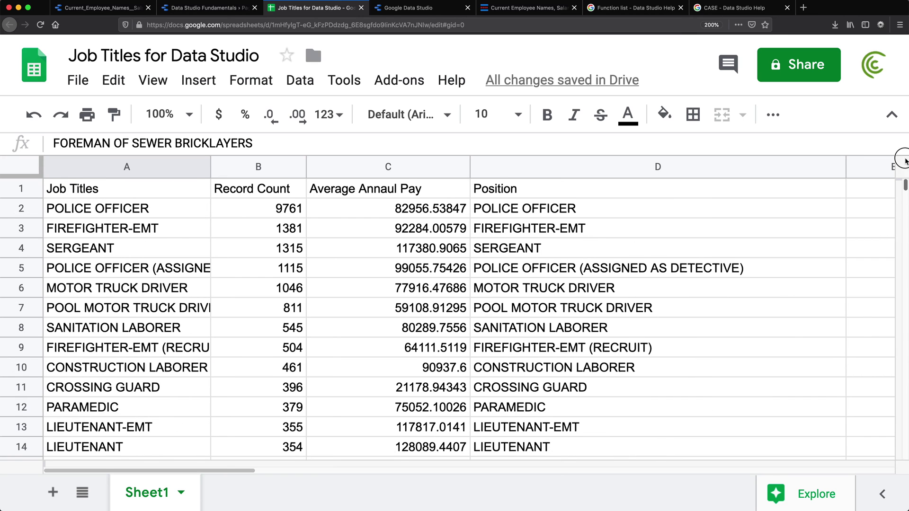
Step: Review the Position header and the D2 formula against the original job title data in the first rows
double_click(495, 191)
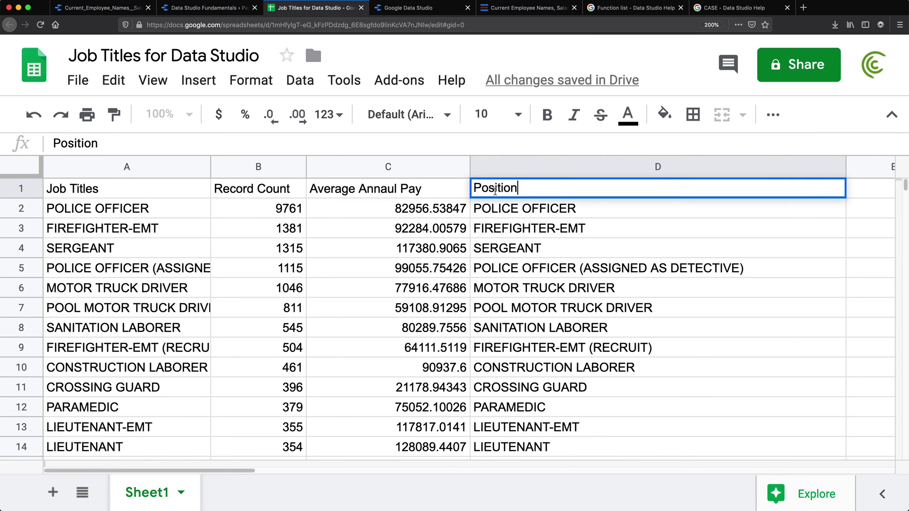
click(505, 212)
text(=IF(B2<=10,"Other Positions",A2))
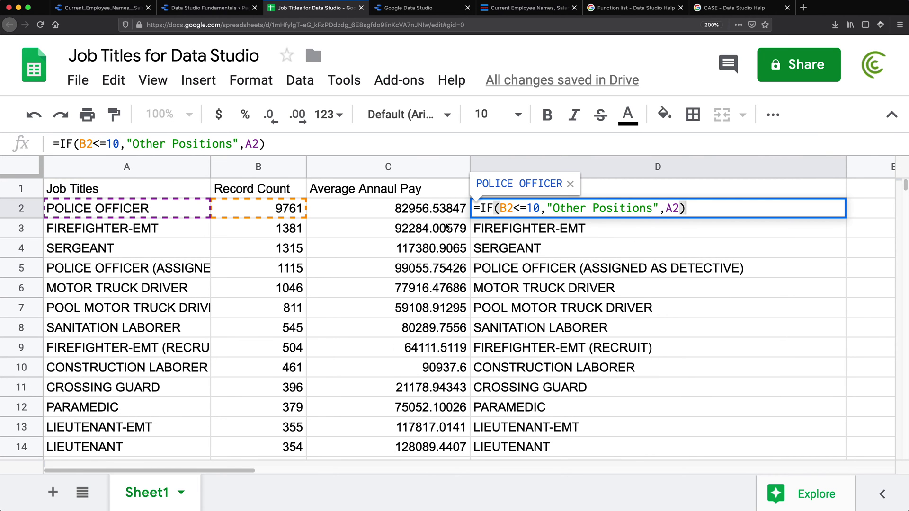
click(87, 192)
drag(116, 195, 465, 325)
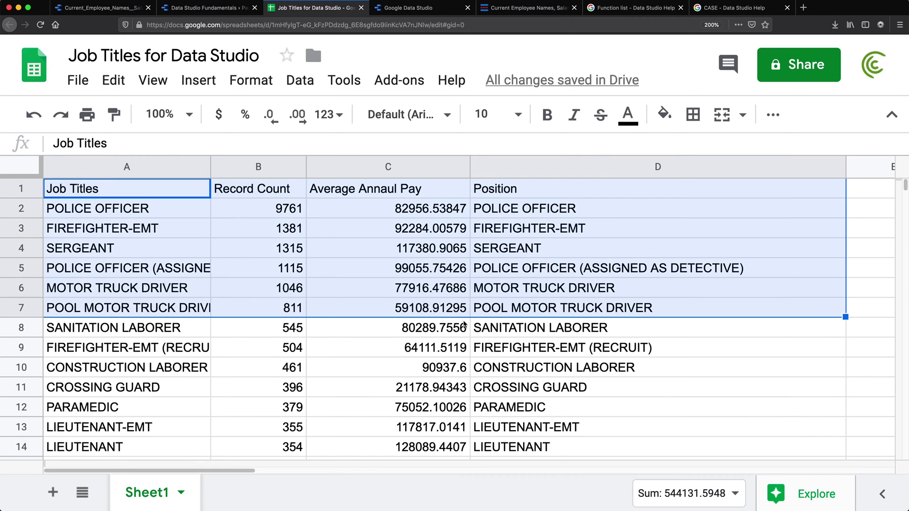
click(91, 188)
click(515, 192)
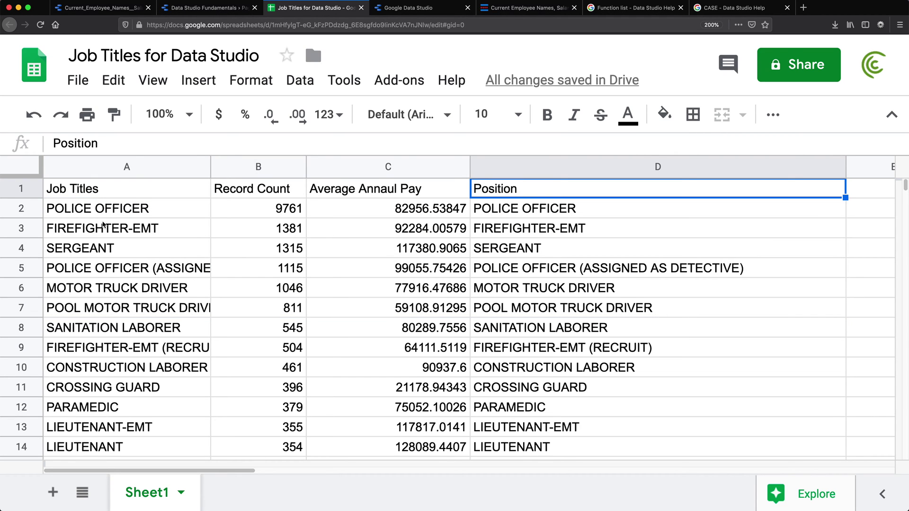
click(532, 217)
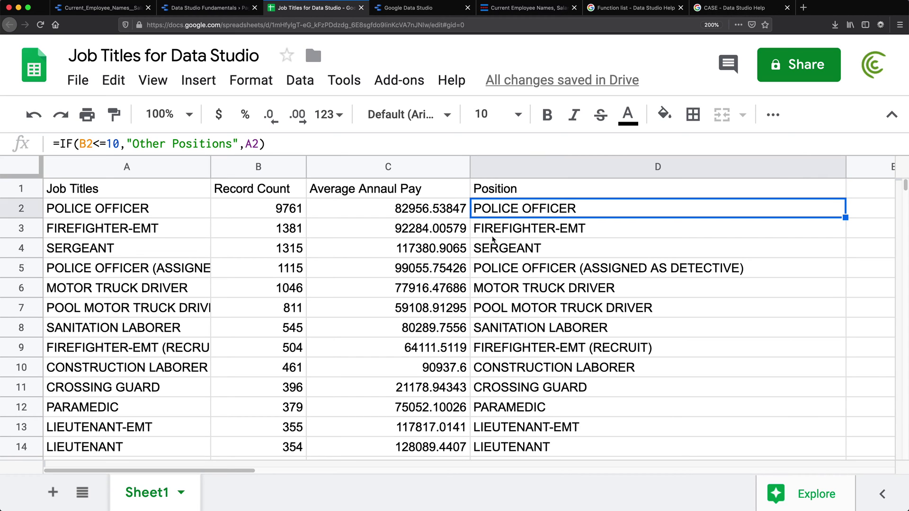
click(87, 212)
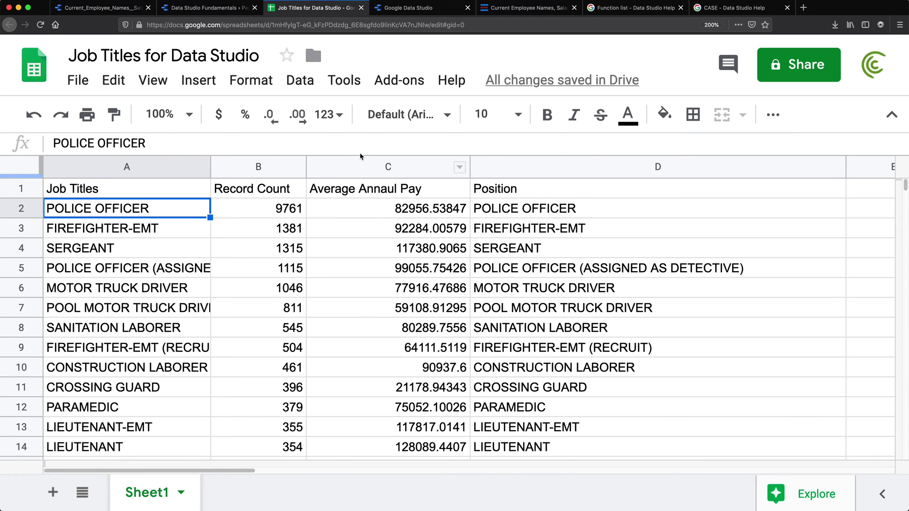
Step: Create a Drive folder named "Data Studio Training" and move the spreadsheet into it
click(313, 56)
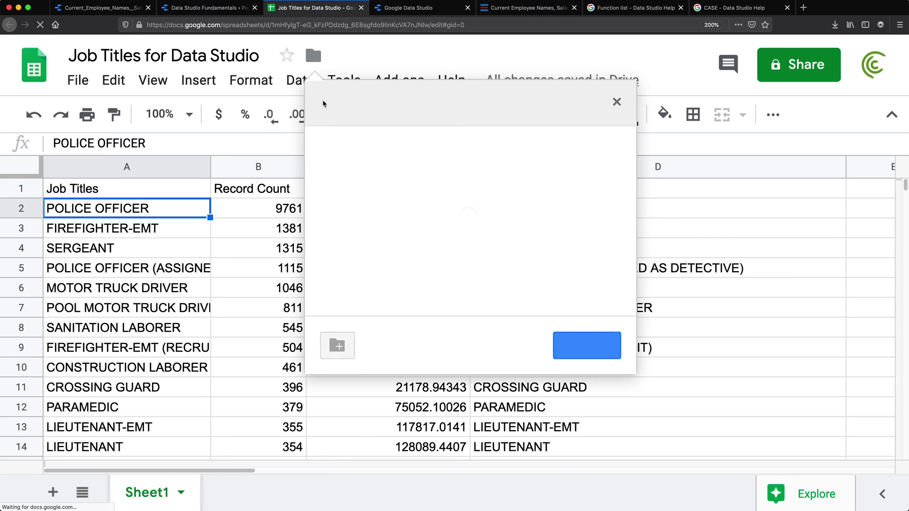
click(337, 354)
text(D)
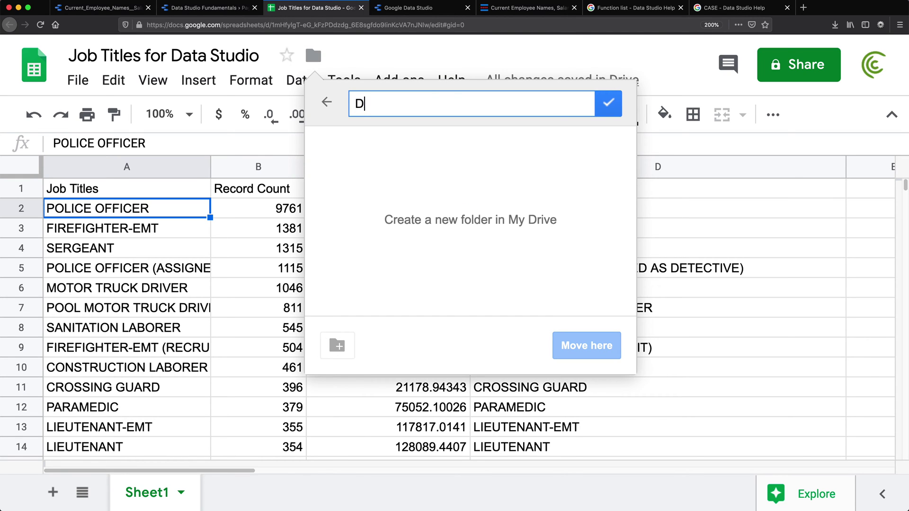
text(ata Studio Training)
click(608, 103)
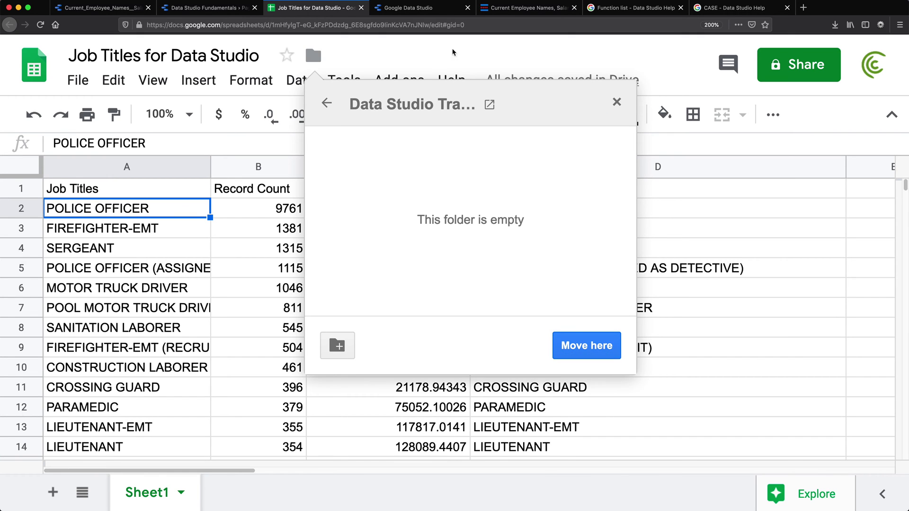
click(617, 344)
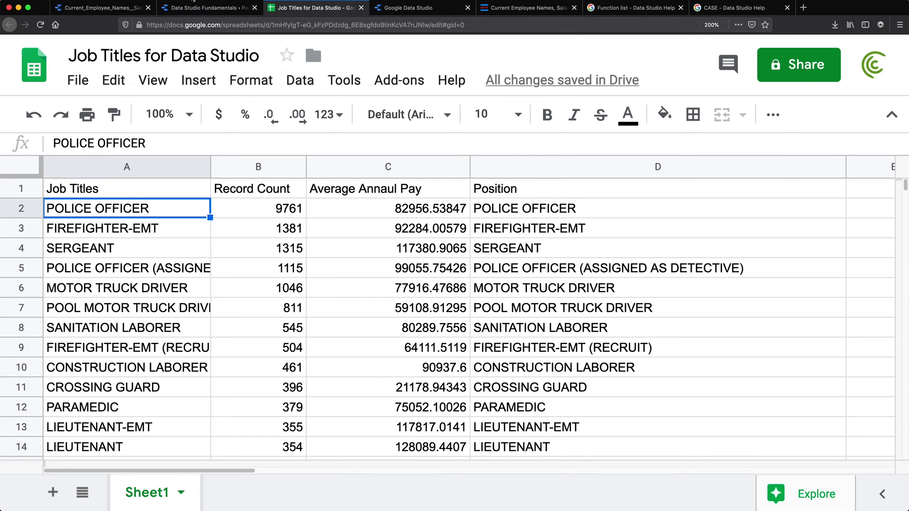
Step: Switch to the Data Studio Fundamentals report, open it for editing and select the job titles pivot table on page 2
click(199, 10)
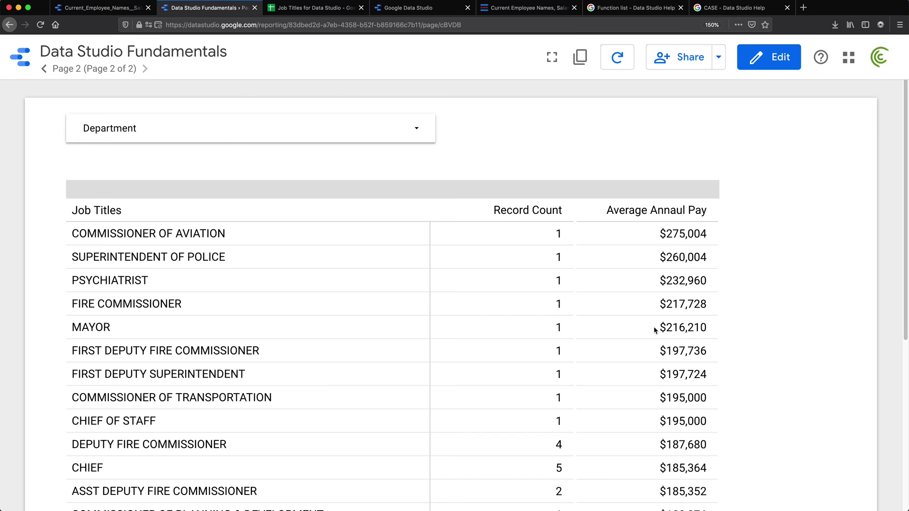
click(797, 58)
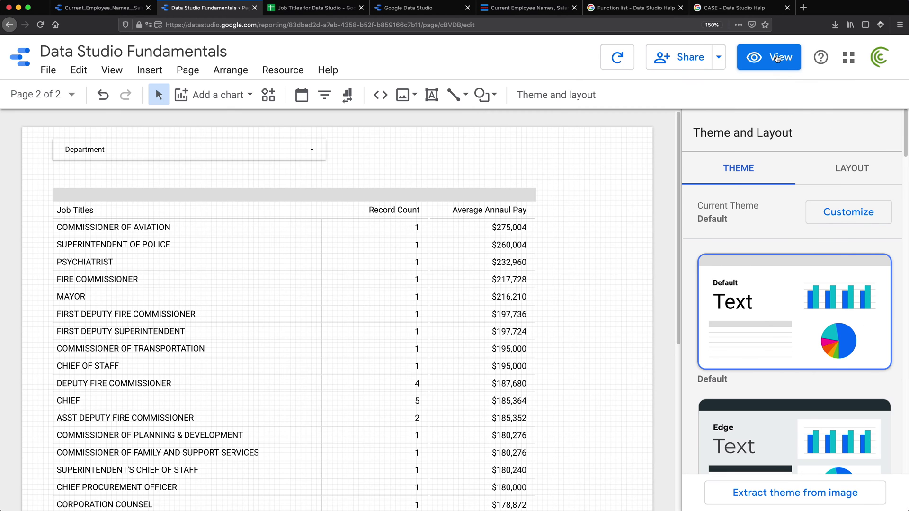
click(247, 246)
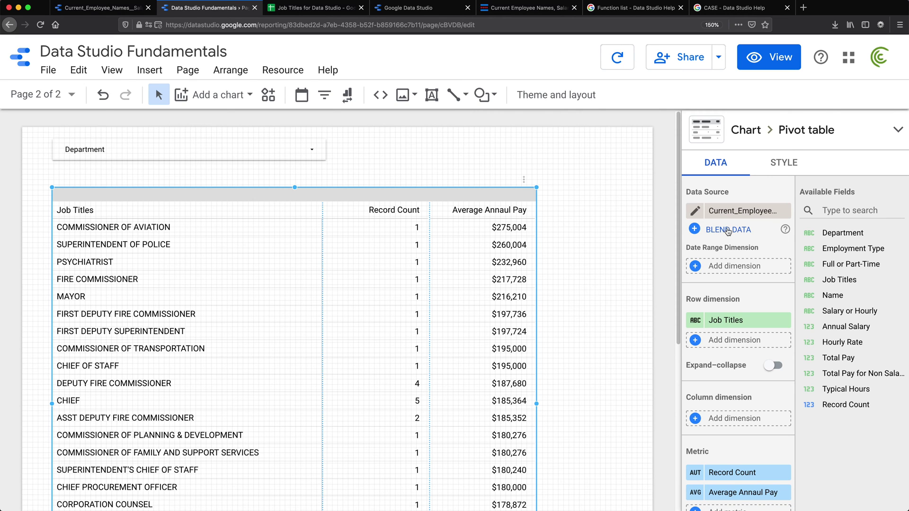
click(728, 230)
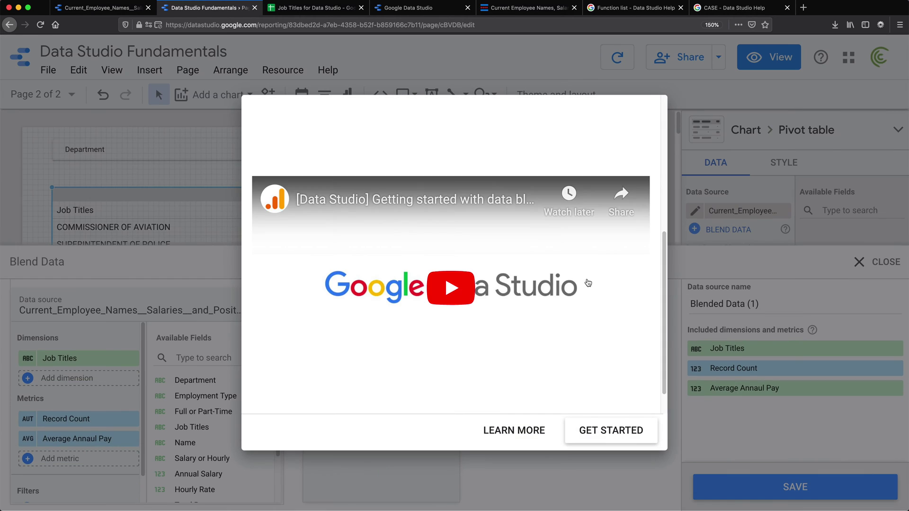
click(688, 126)
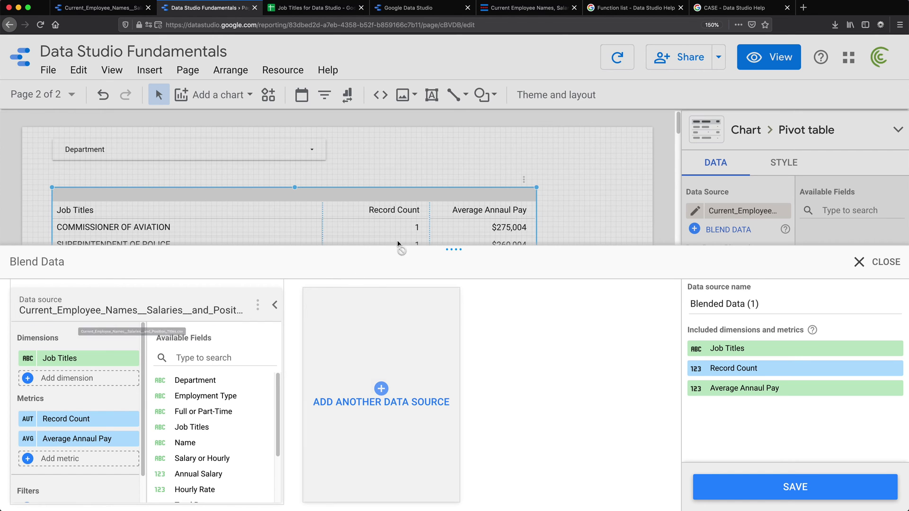
click(325, 8)
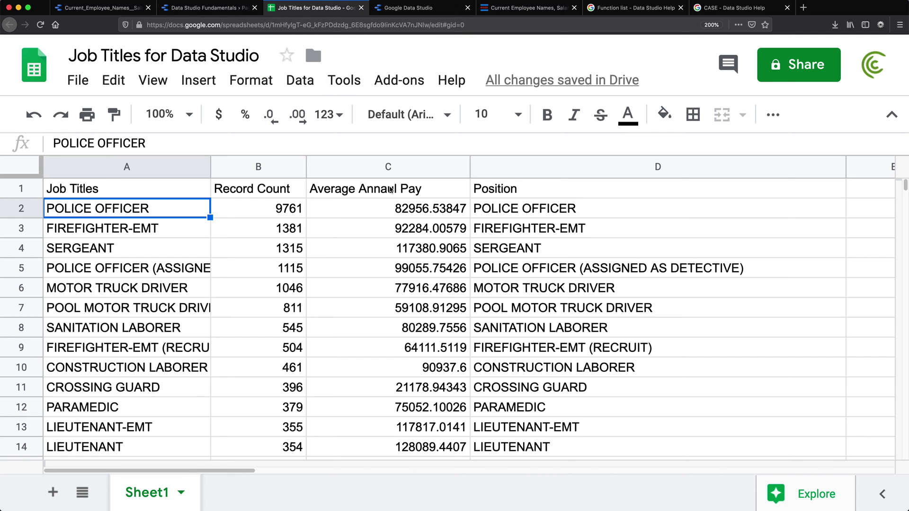
click(209, 6)
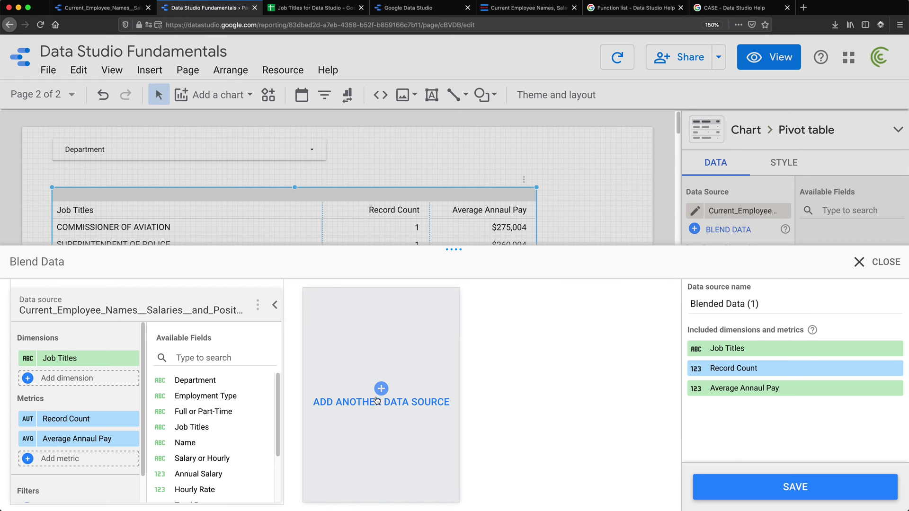
click(383, 390)
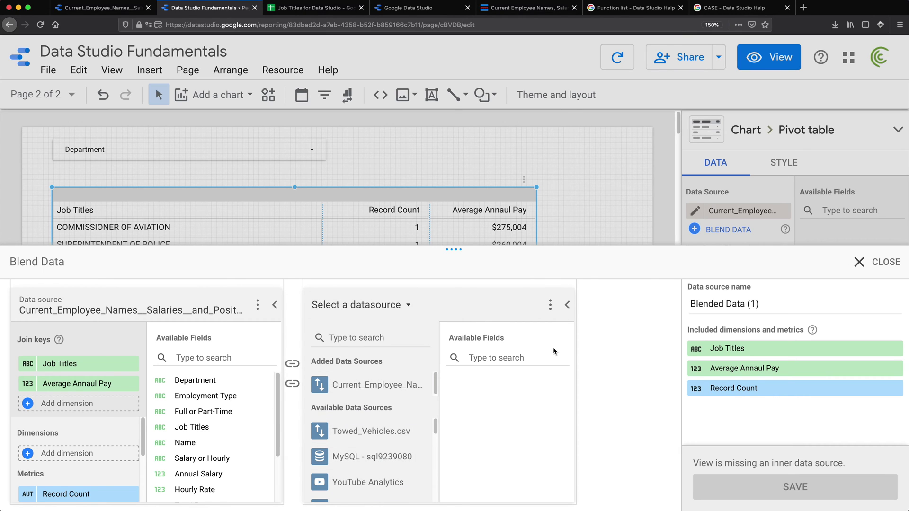
click(551, 306)
click(592, 318)
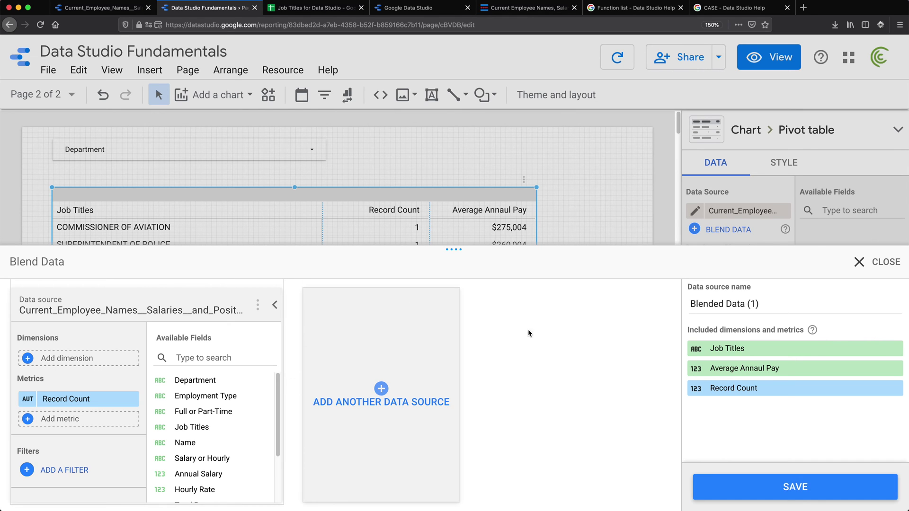
click(893, 261)
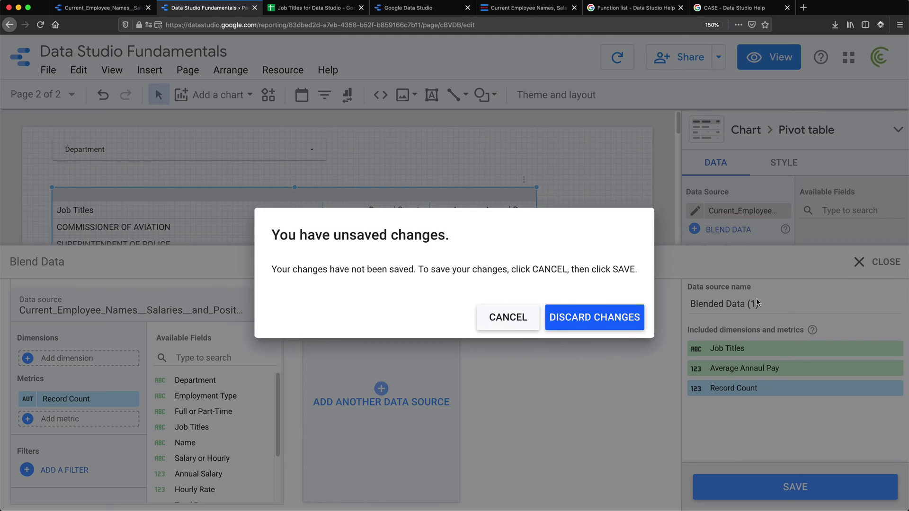
click(595, 322)
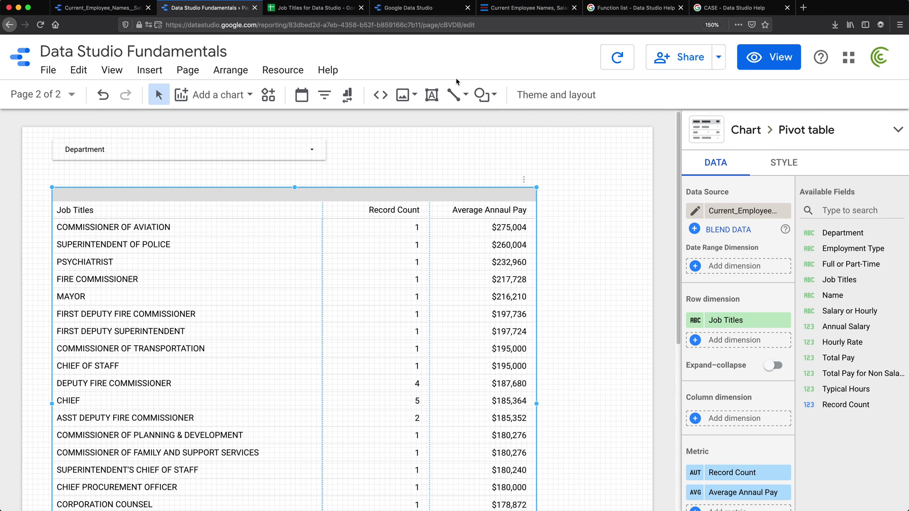
Step: Leave the employee salaries data source and go to the Data Sources list on the Data Studio home page
click(313, 7)
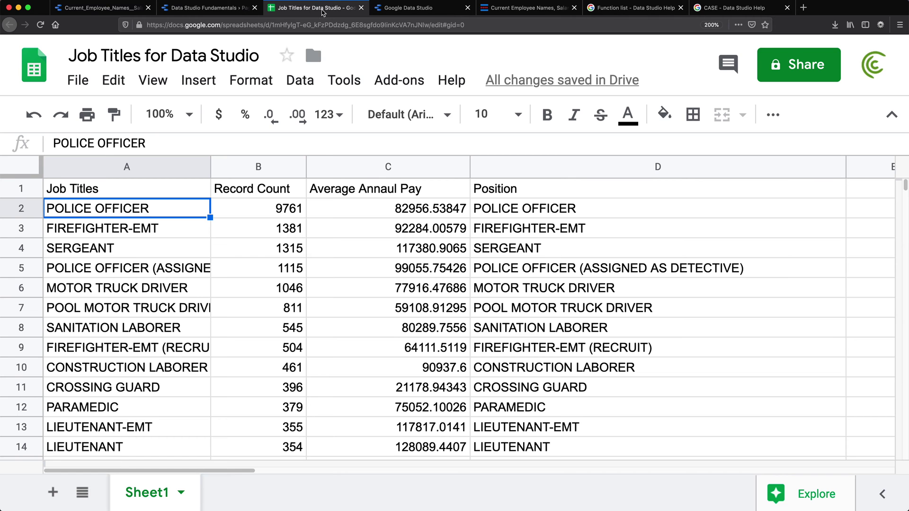
click(215, 8)
click(98, 8)
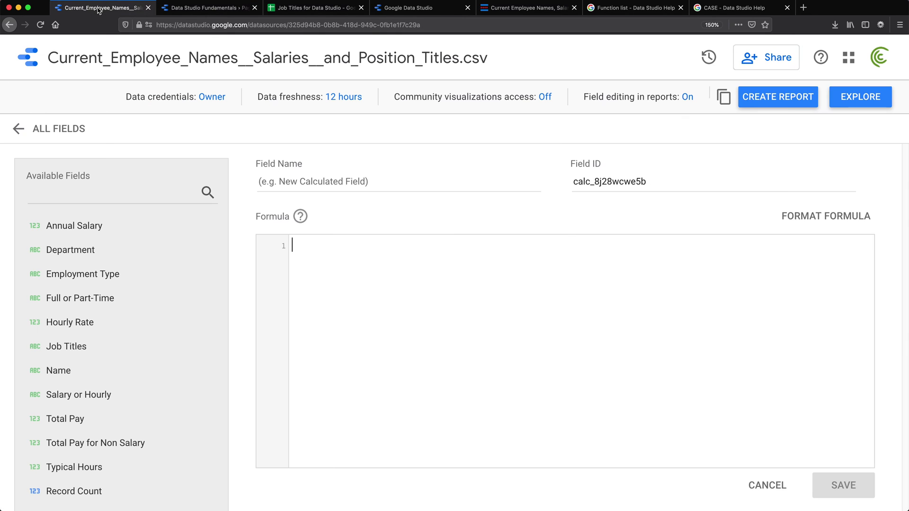
click(12, 129)
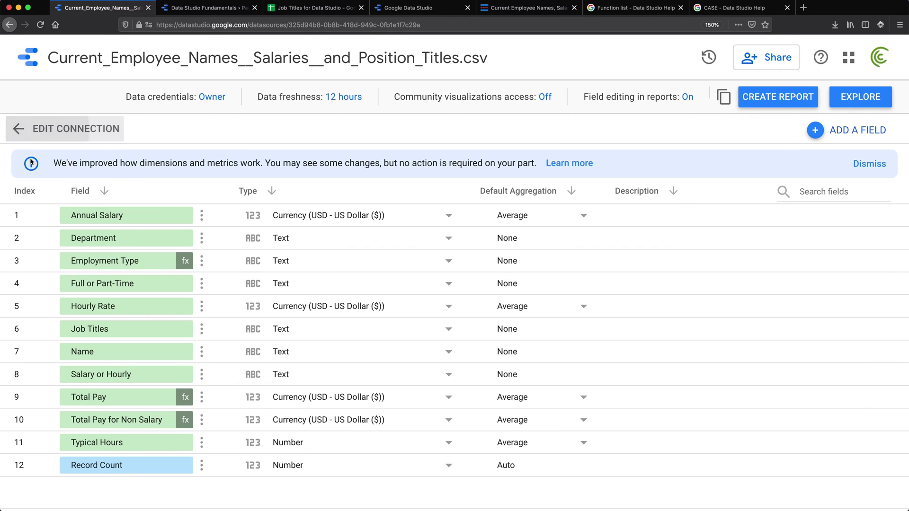
click(13, 126)
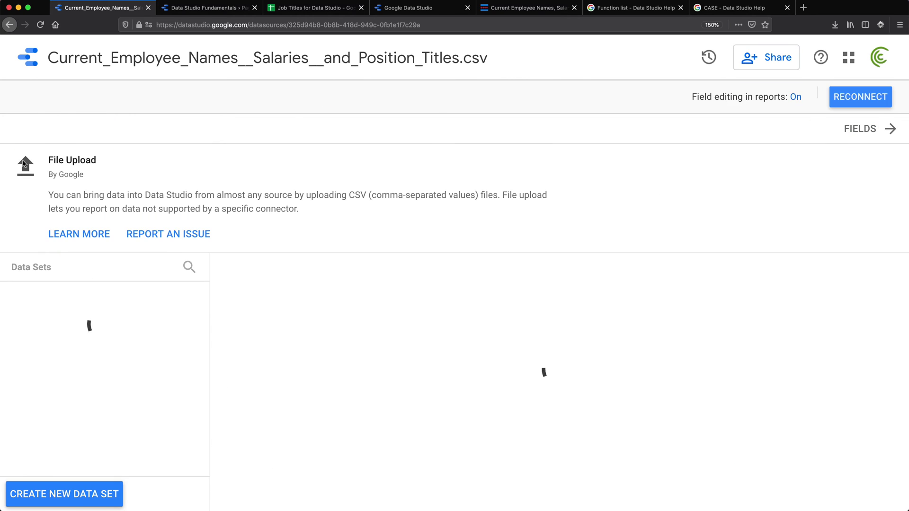
click(27, 66)
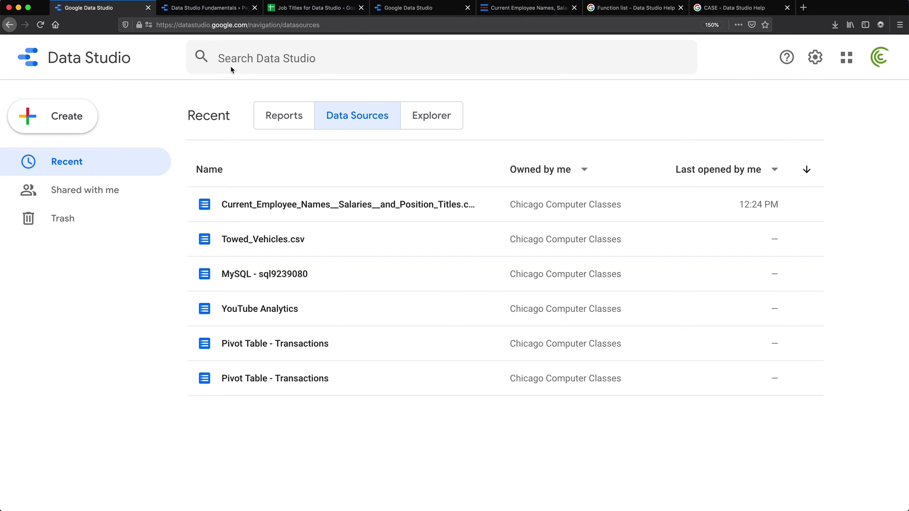
double_click(203, 24)
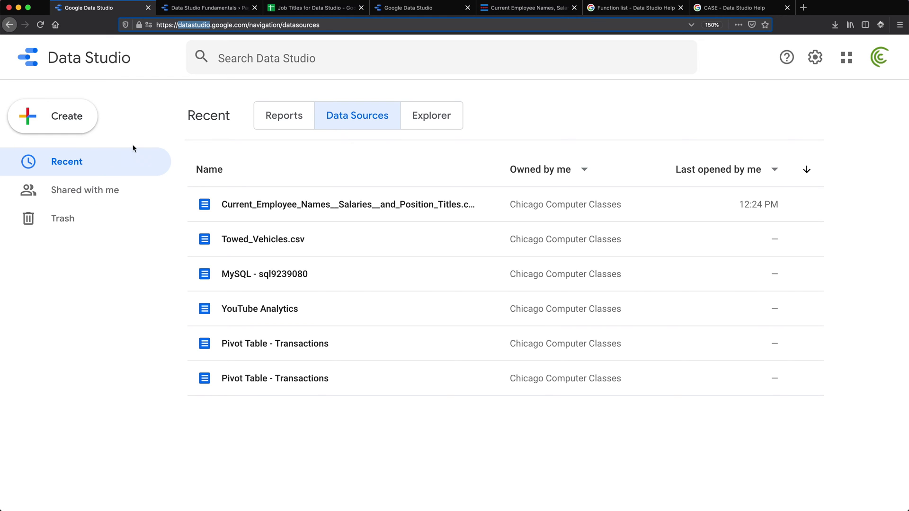
click(341, 115)
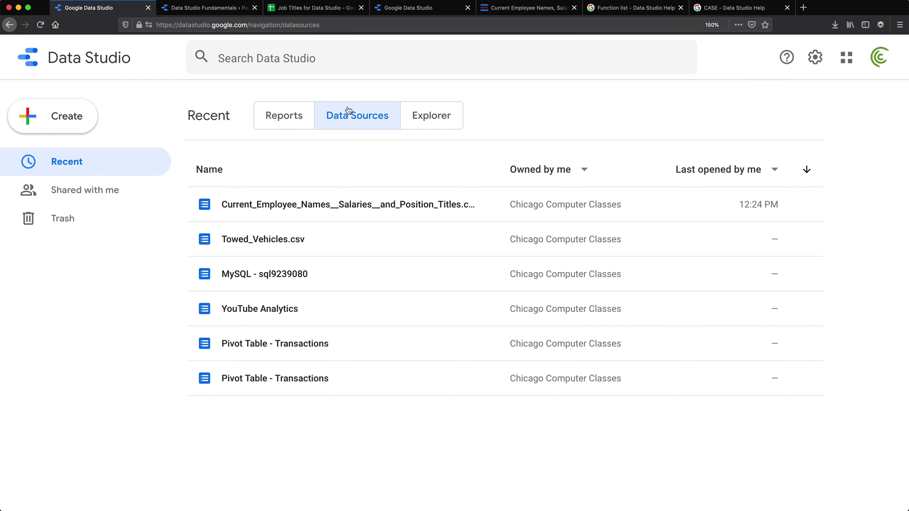
click(307, 114)
click(338, 117)
Step: Create a data source with the Google Sheets connector, connected to Sheet1 of the "Job Titles for Data Studio" spreadsheet
click(63, 115)
click(80, 148)
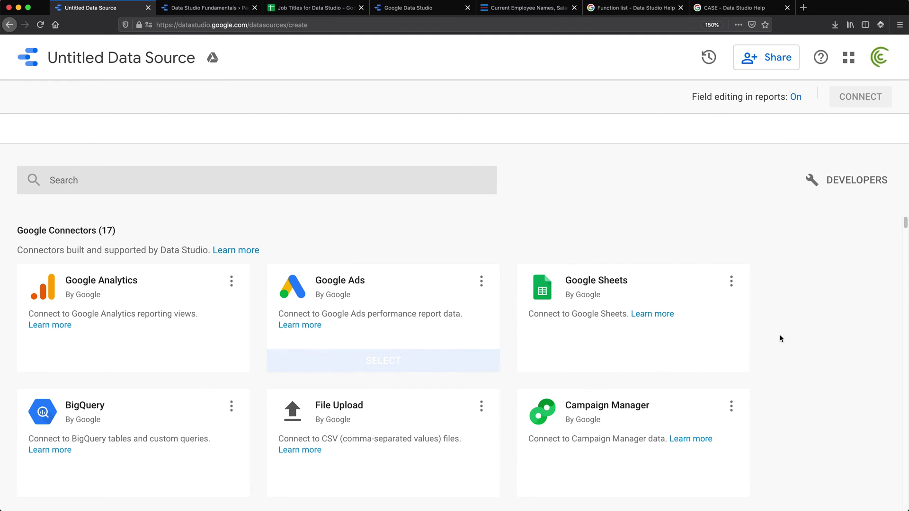
mouse_move(380, 413)
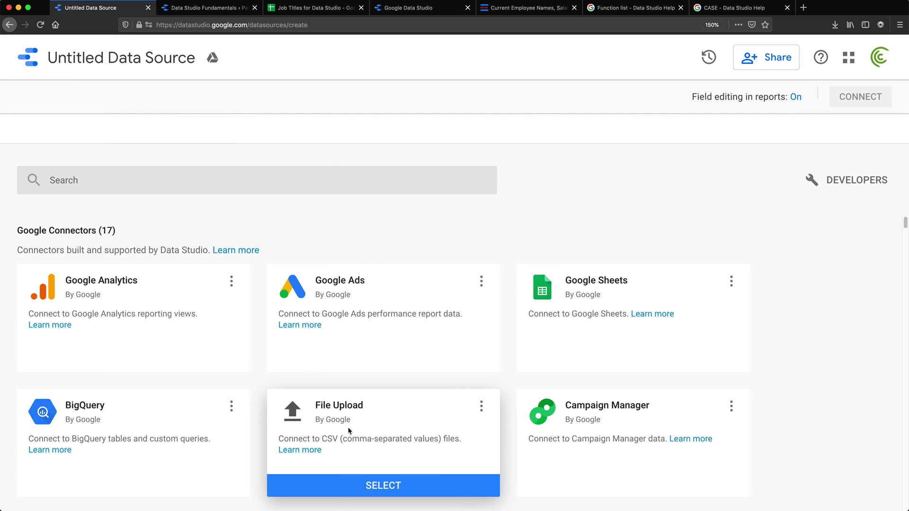
mouse_move(619, 308)
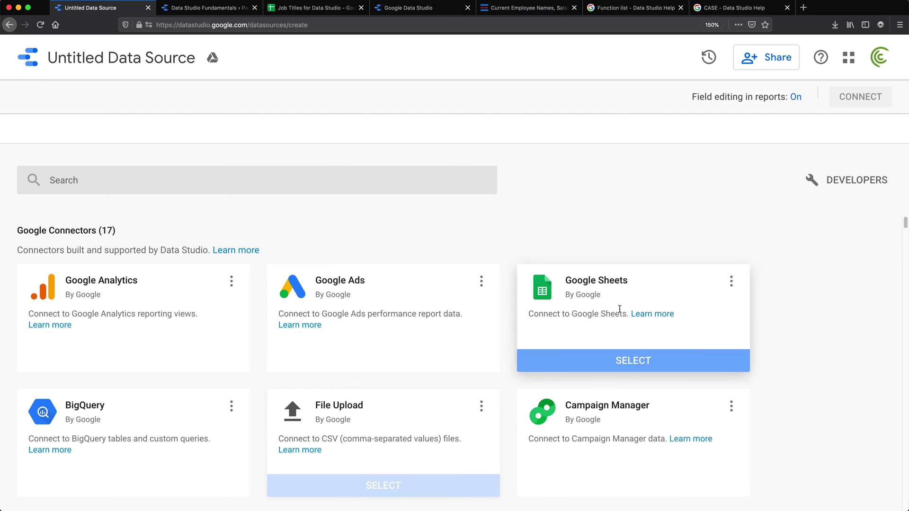
click(644, 362)
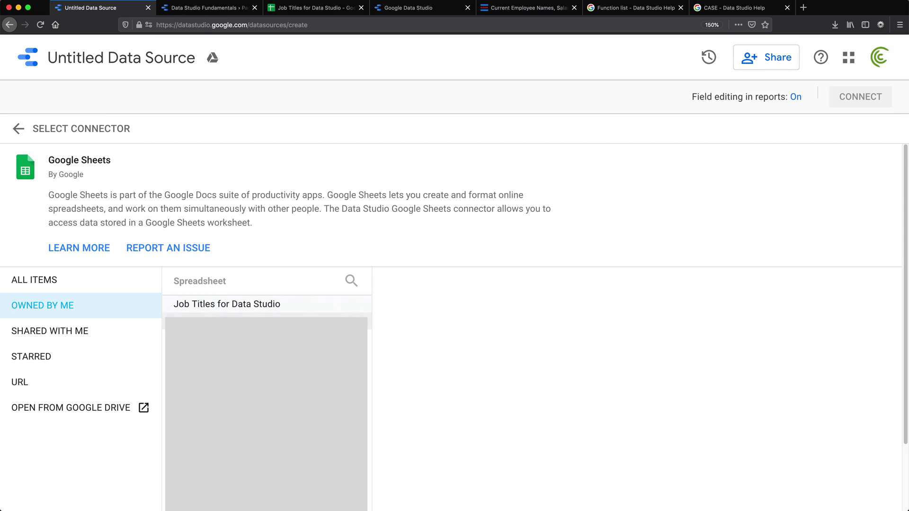
click(256, 307)
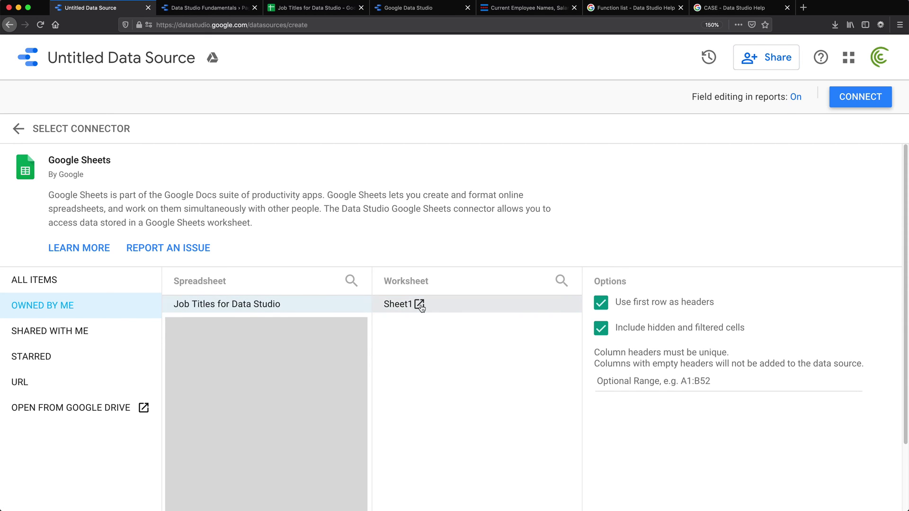
click(454, 304)
click(853, 97)
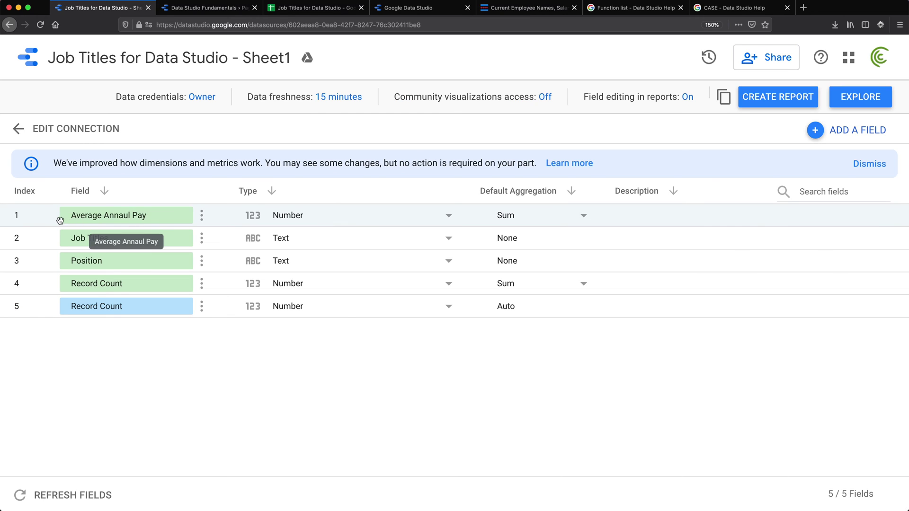
Step: Disable the Average Annaul Pay field and both Record Count fields in the new data source
click(202, 216)
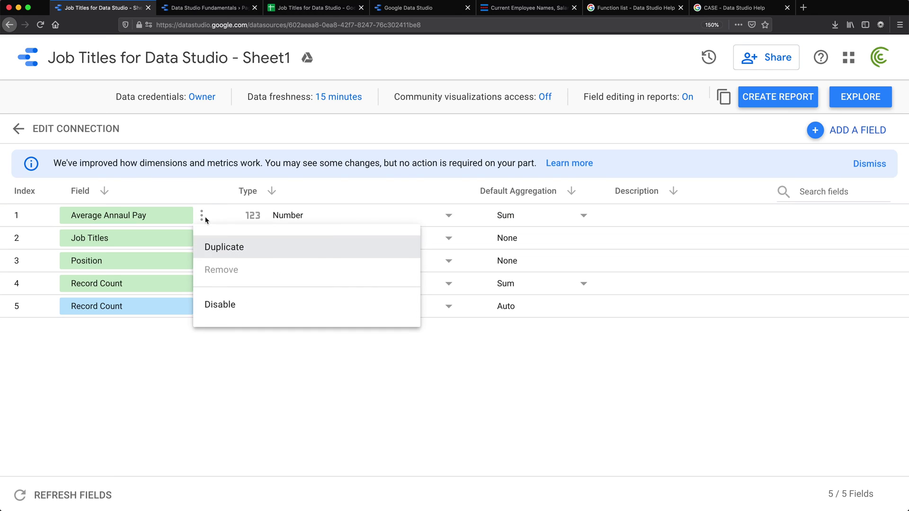
click(223, 305)
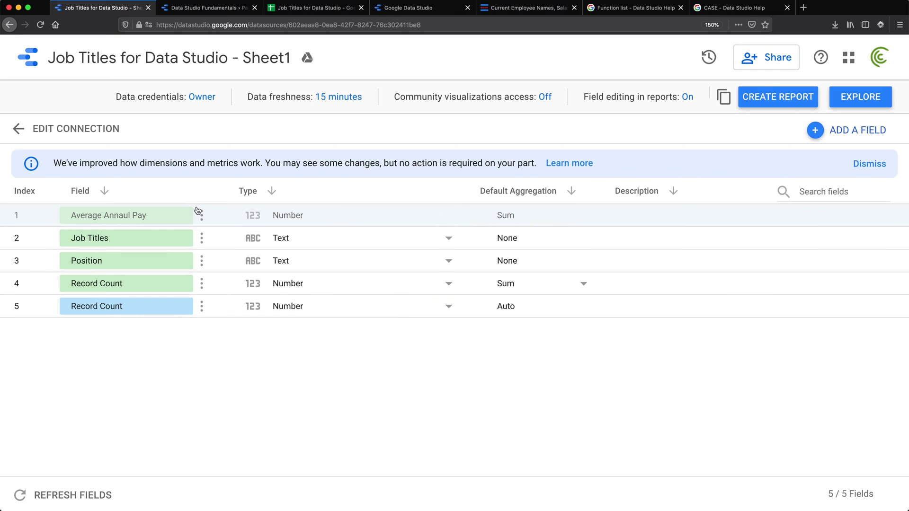
click(203, 307)
click(226, 406)
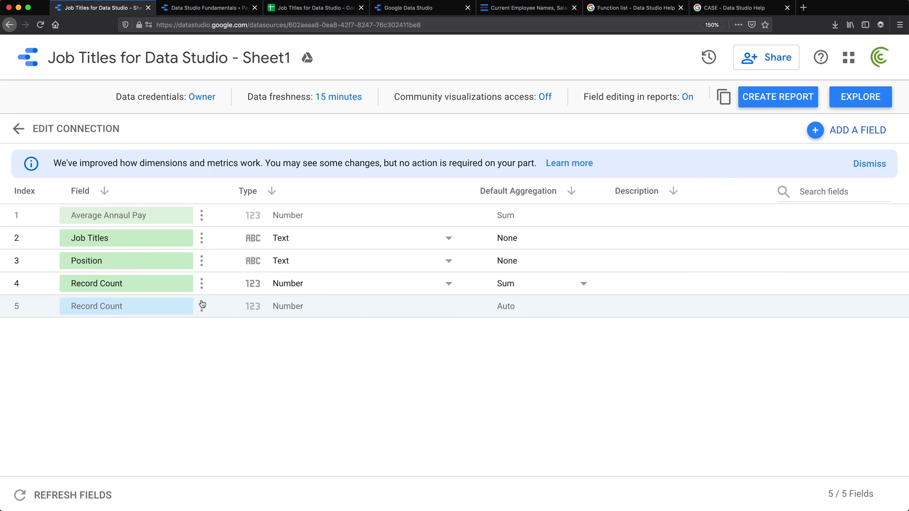
click(202, 284)
click(232, 372)
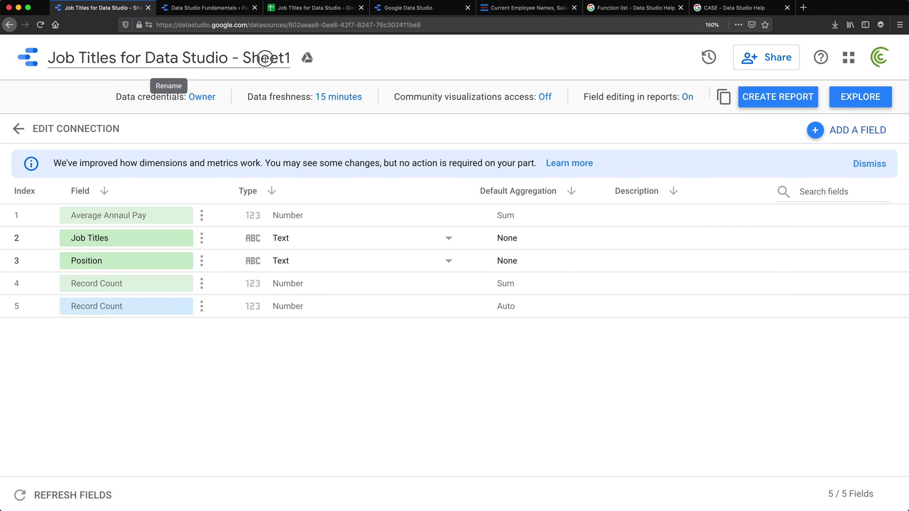
Step: Rename the data source as "Job Titles for Data Studio - Helper Table"
drag(244, 58, 500, 69)
text(Helper Table)
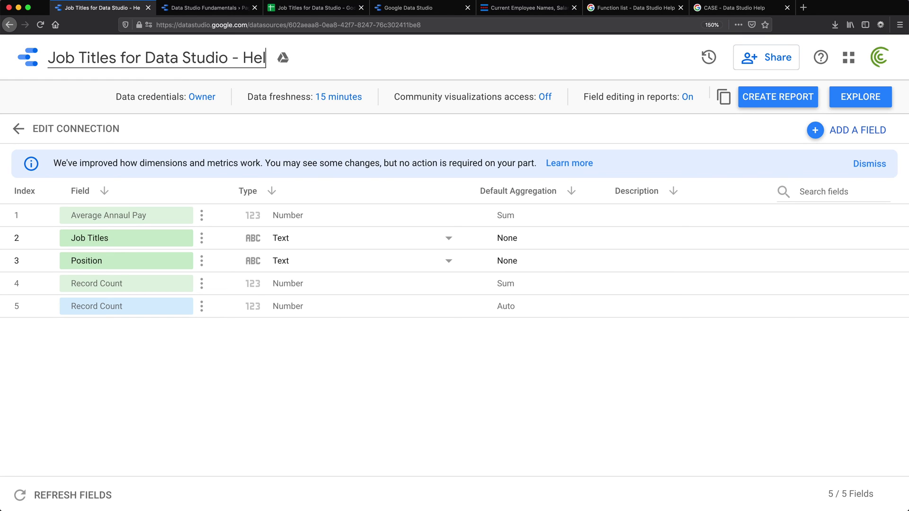
key(Return)
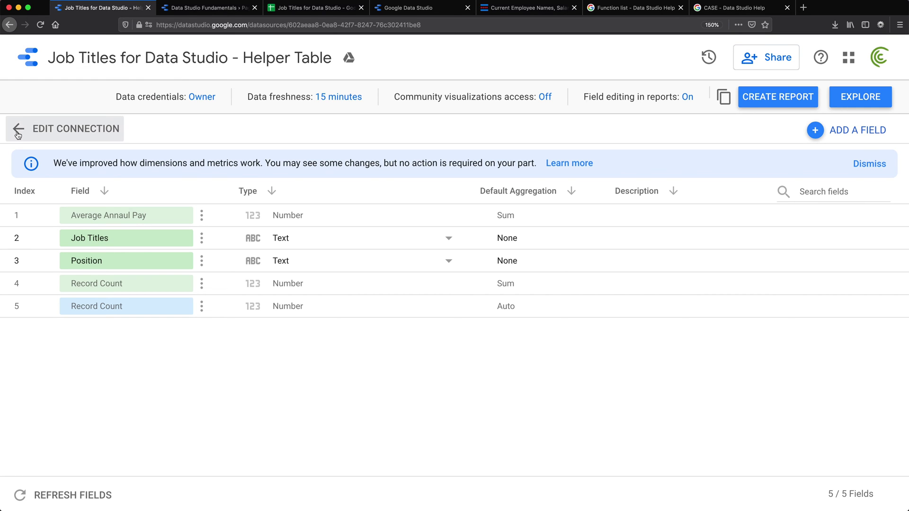
Step: Return to the home page's Data Sources list and reload it to check for the helper table source
click(17, 134)
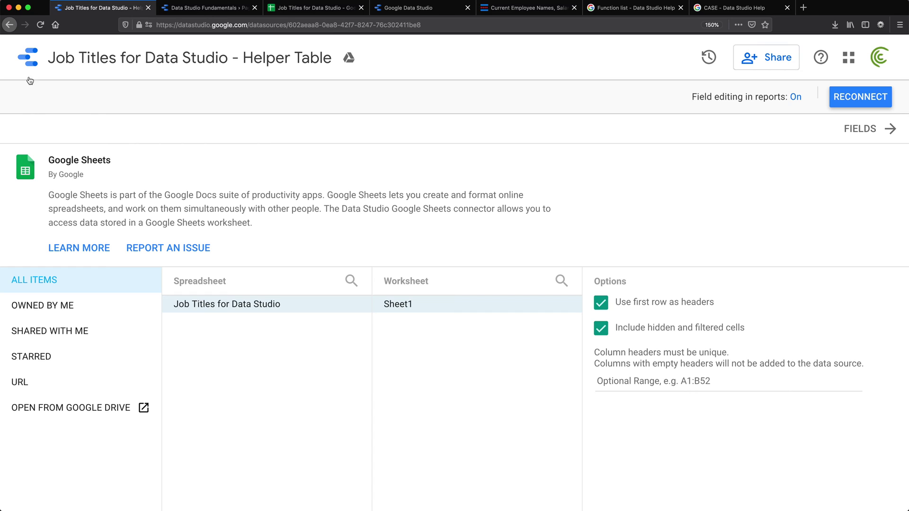
click(34, 62)
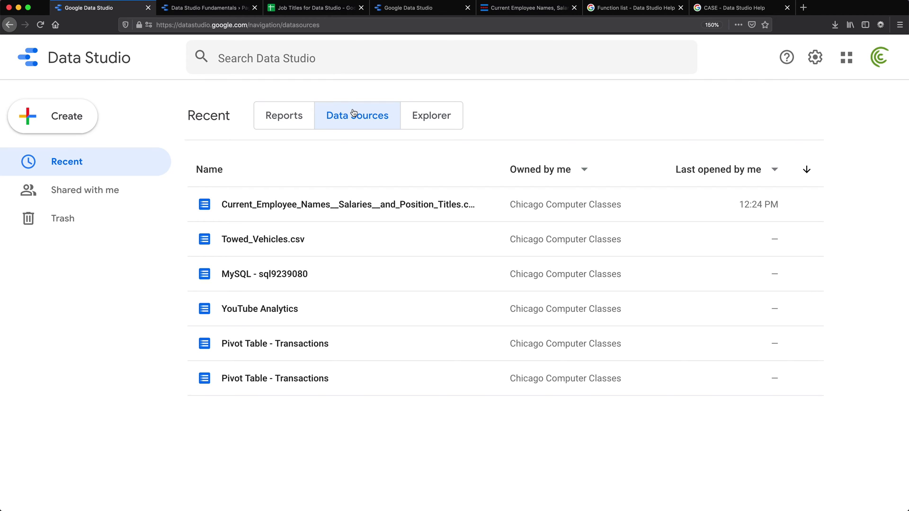
click(40, 26)
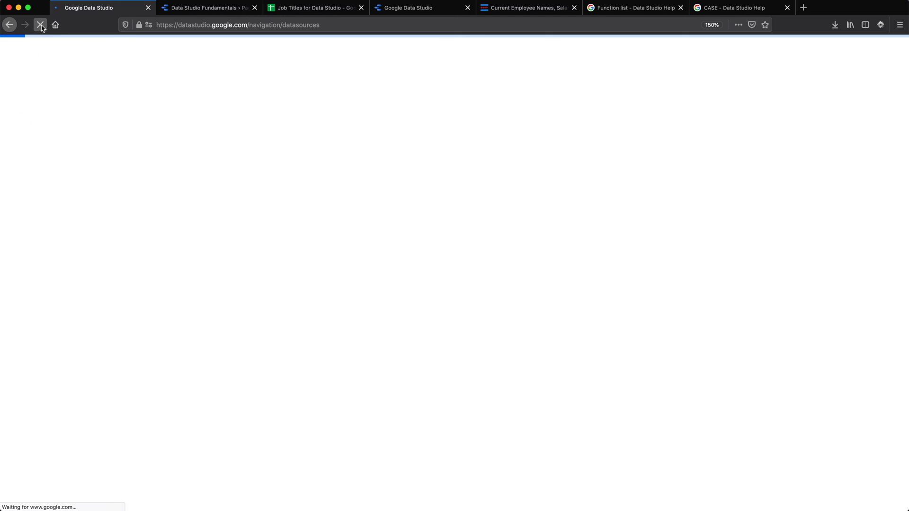
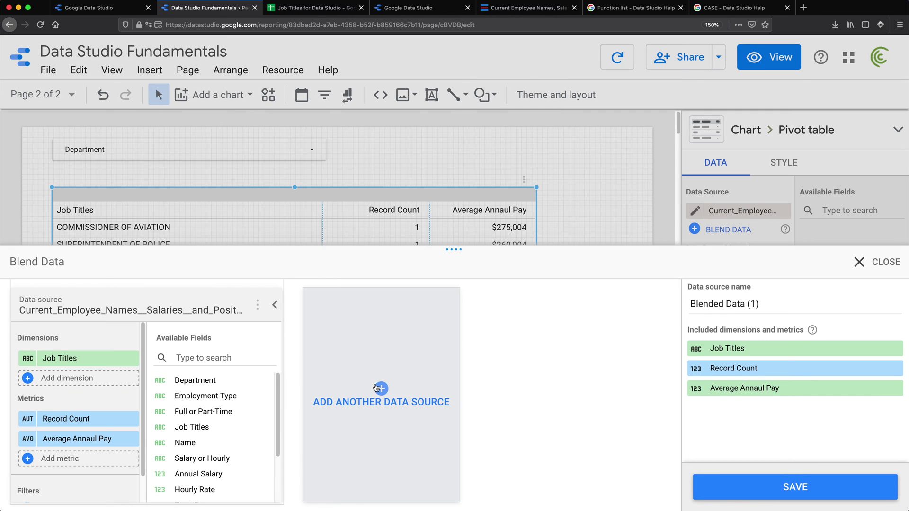
click(380, 389)
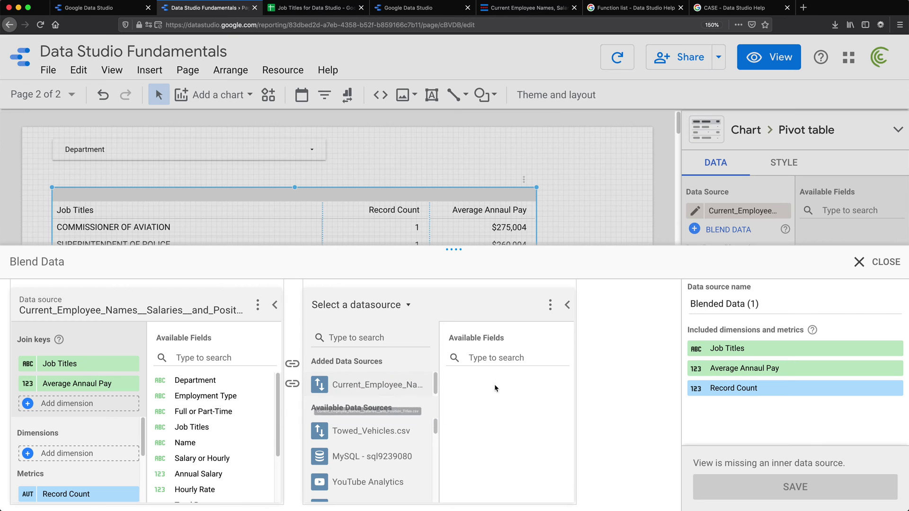
scroll(401, 428, down, 3)
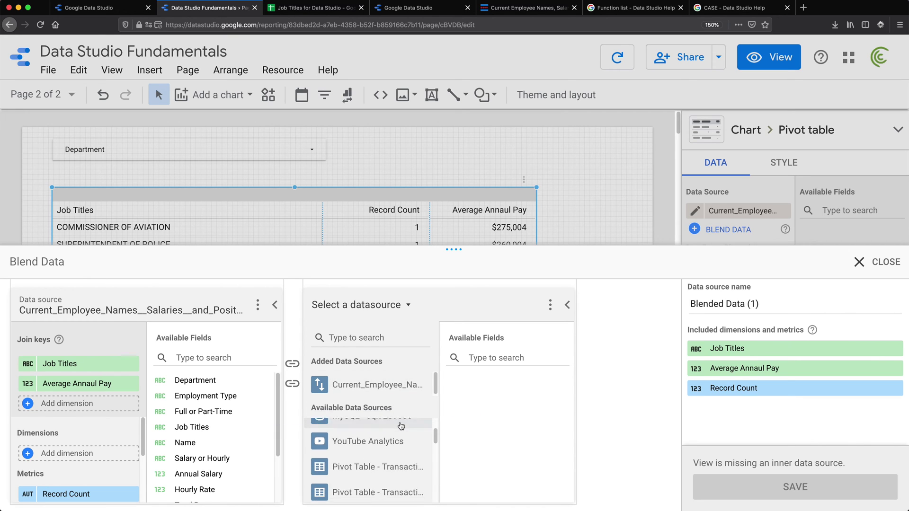
scroll(409, 456, down, 5)
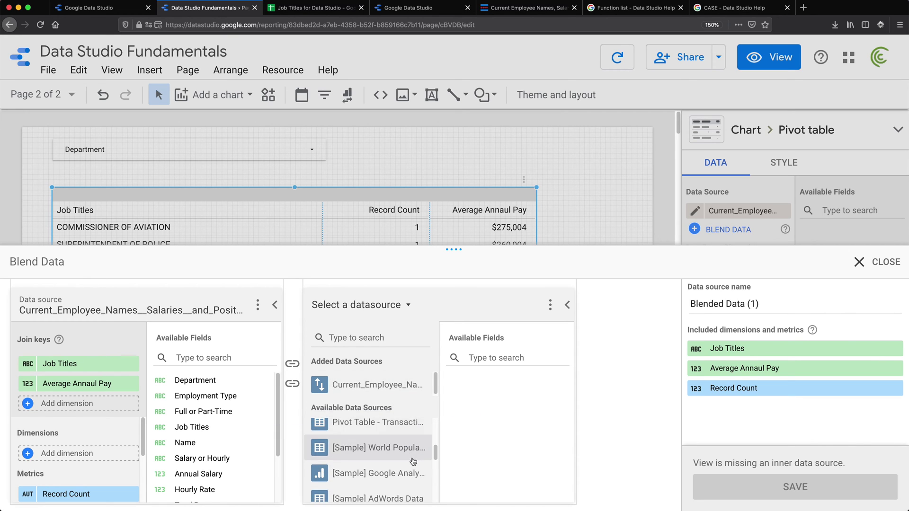
scroll(414, 460, down, 4)
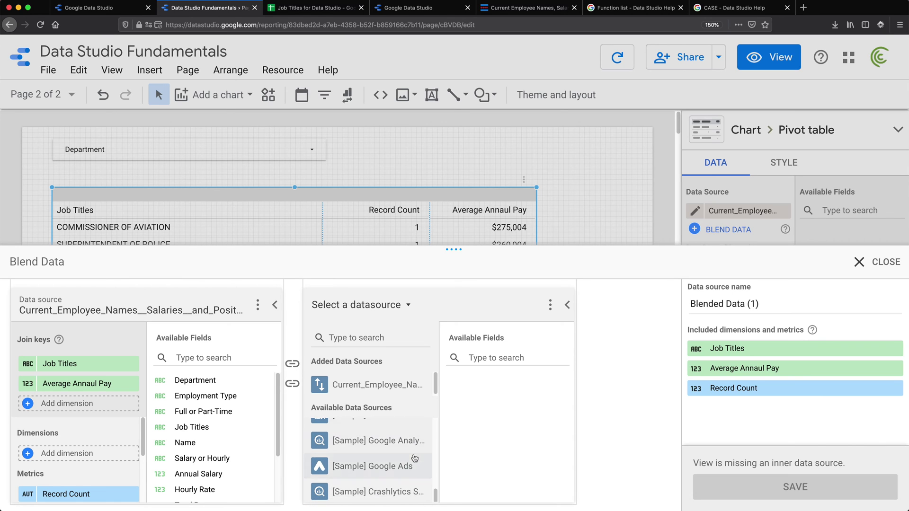
scroll(414, 459, up, 2)
scroll(369, 462, down, 2)
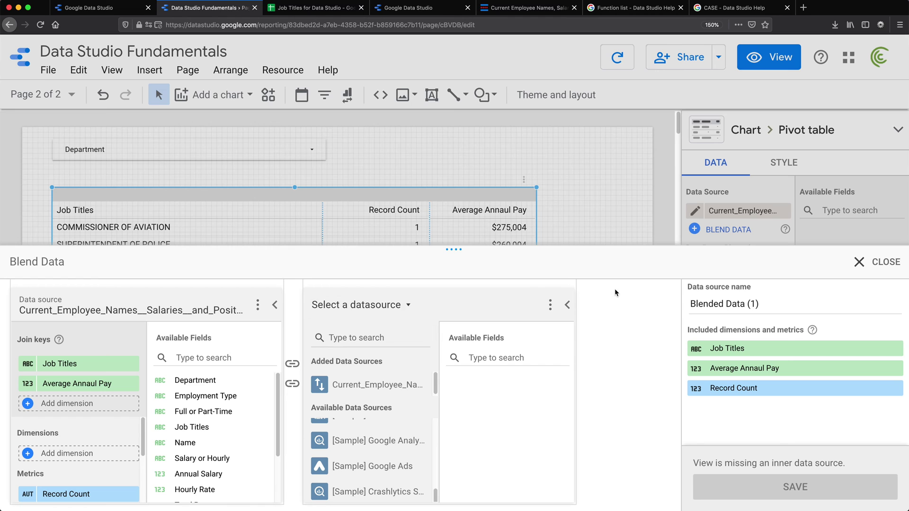
click(41, 25)
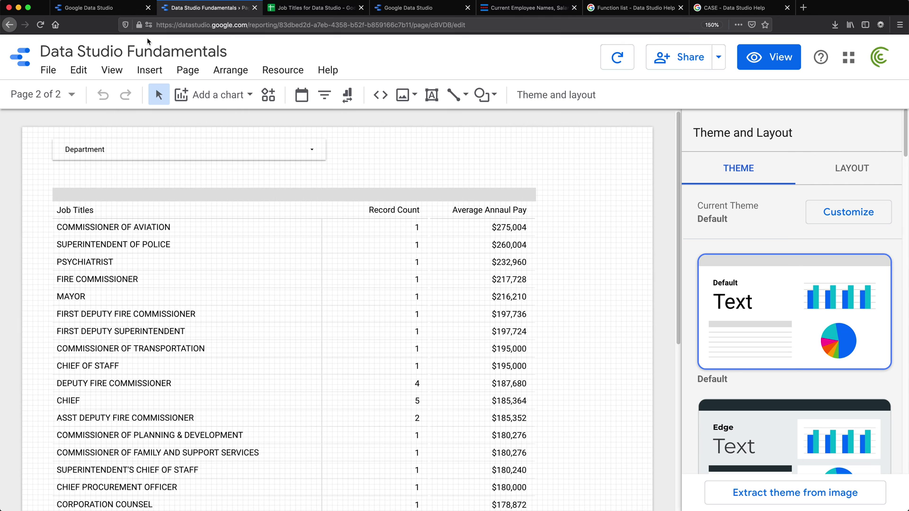
Step: Start a data blend for the pivot table and add "Job Titles for Data Studio - Helper Table" as the second data source
click(269, 244)
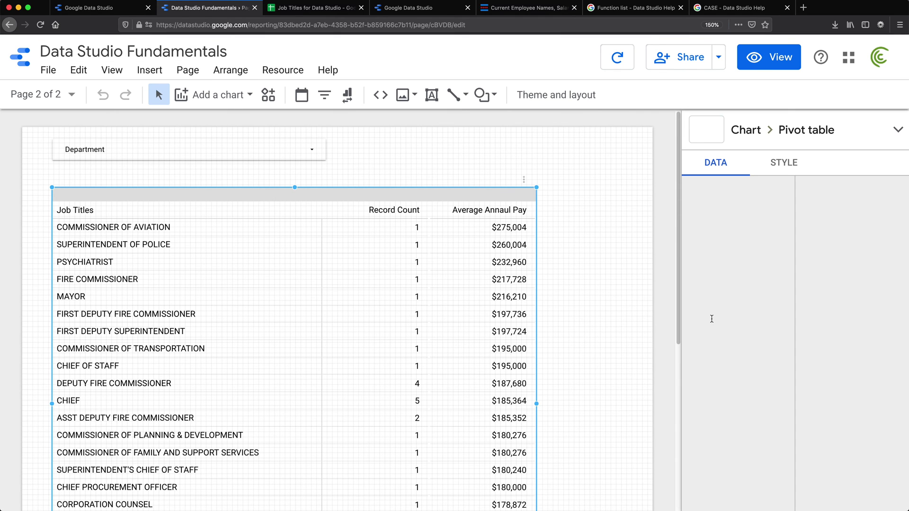
click(726, 231)
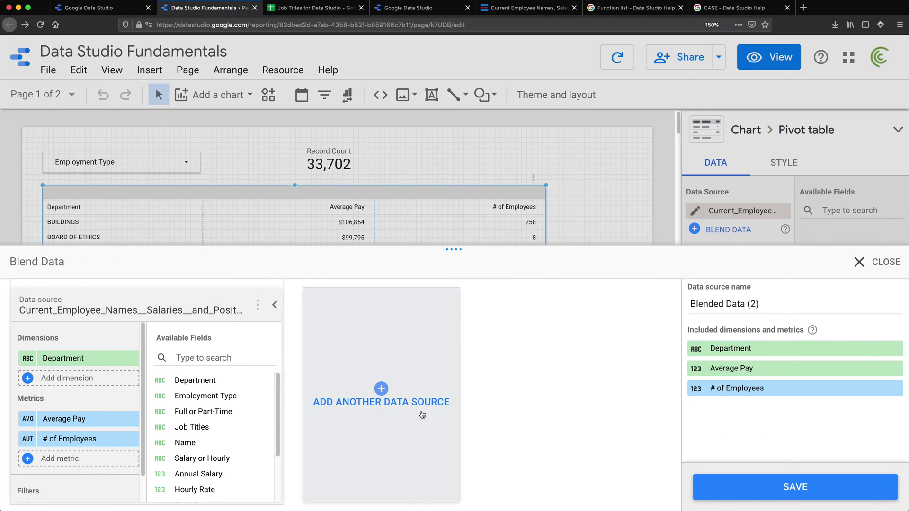
click(369, 417)
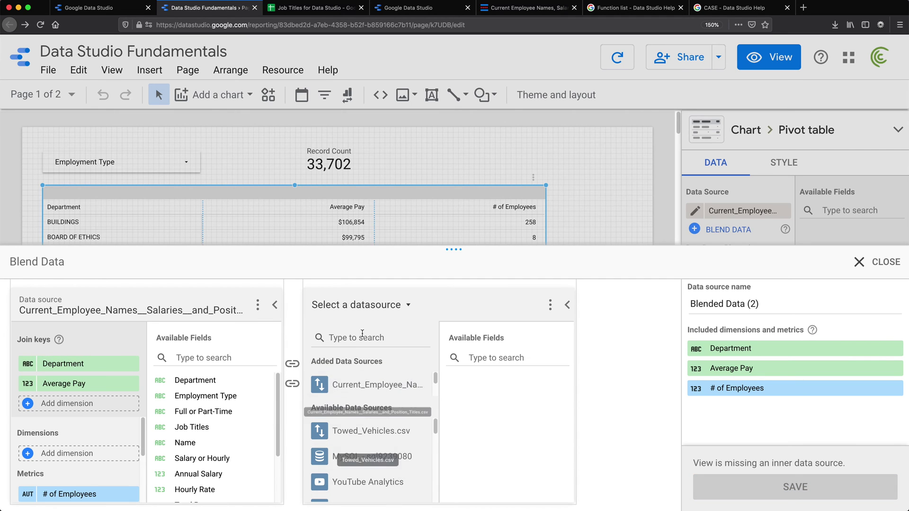
scroll(390, 386, down, 2)
scroll(389, 392, up, 1)
scroll(383, 388, down, 1)
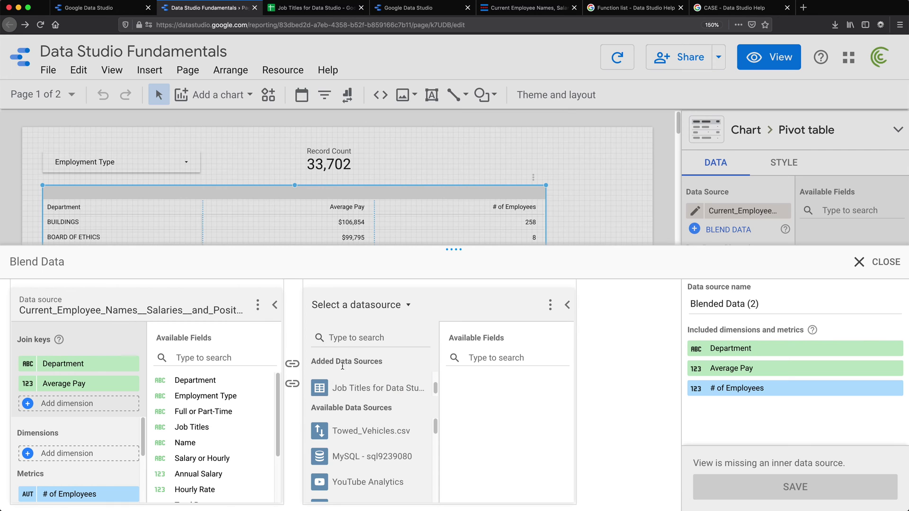
click(374, 388)
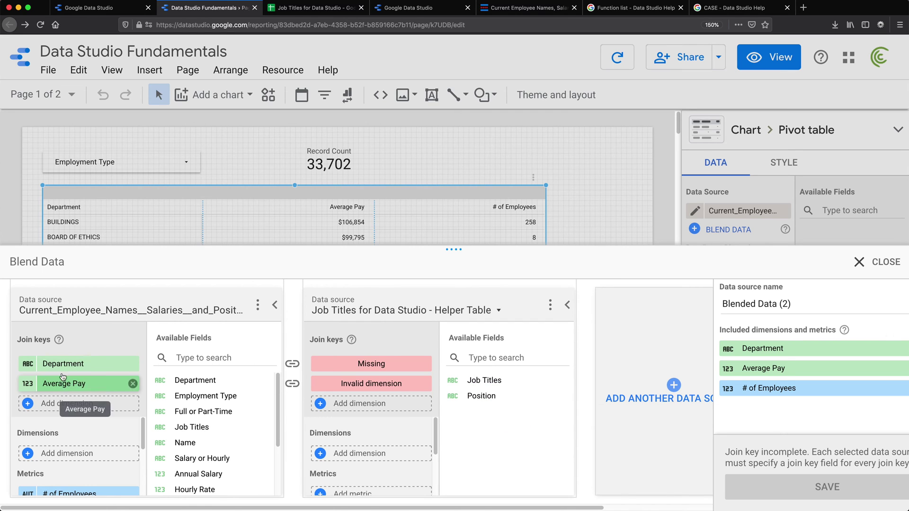
Step: Replace the Department and Average Pay join keys with Job Titles as the only join key in both data sources
click(133, 385)
click(133, 364)
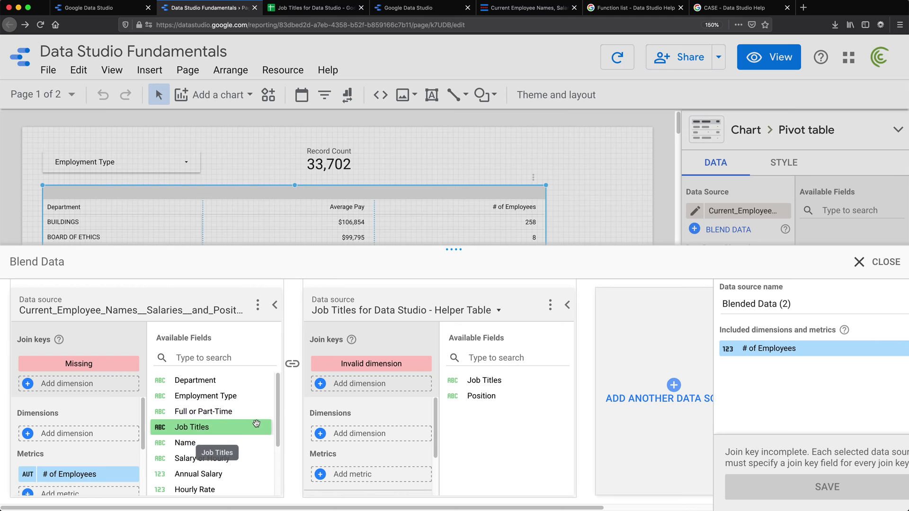
drag(201, 433, 81, 366)
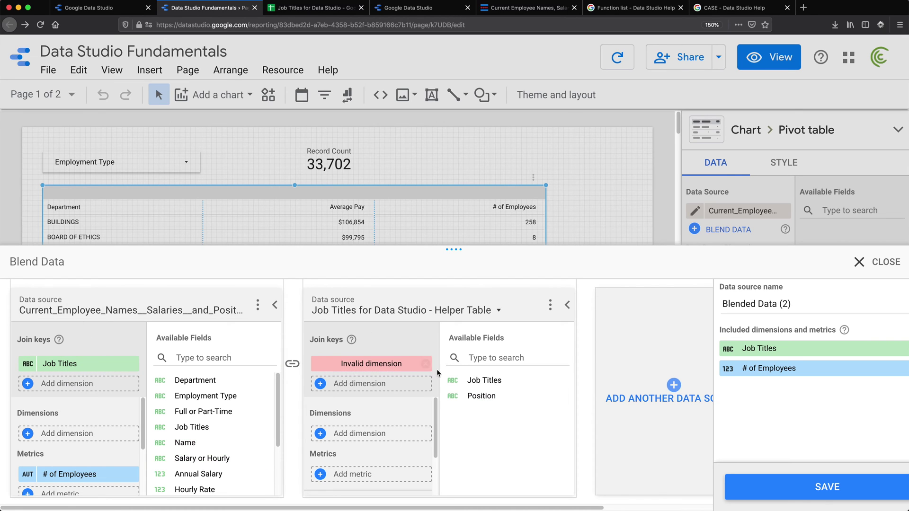
drag(489, 382, 397, 367)
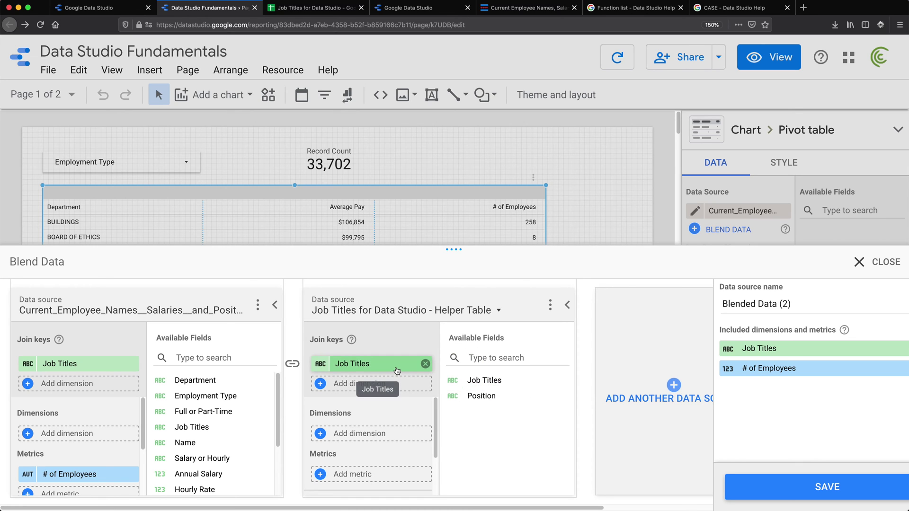
Step: Remove the # of Employees metric from the employee source and add Position as a dimension of the helper table
scroll(76, 433, down, 3)
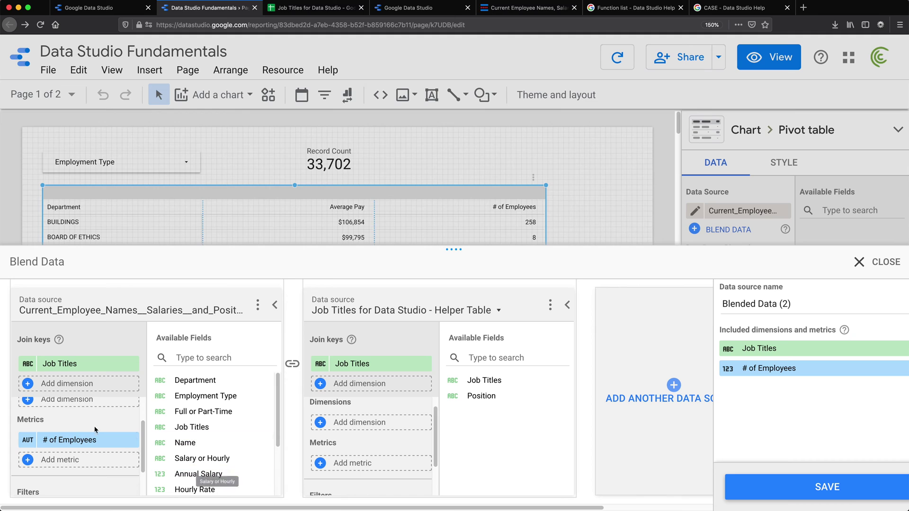
click(132, 440)
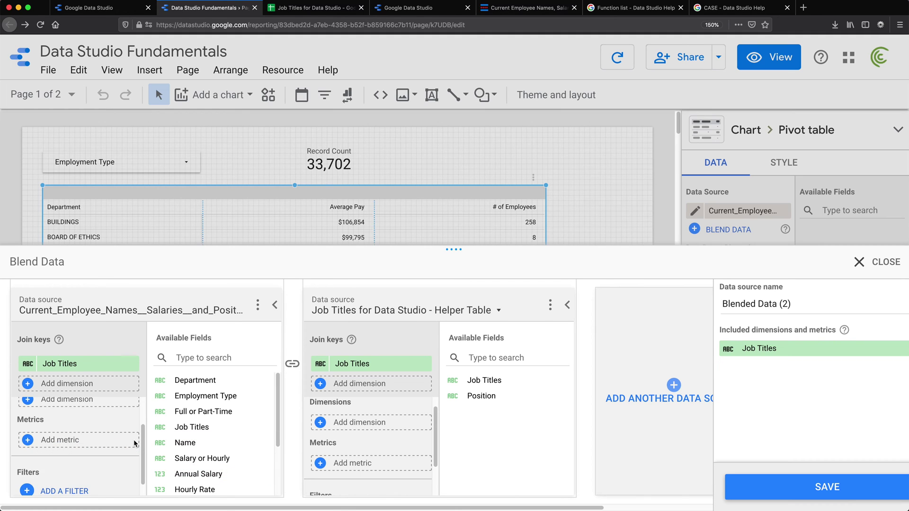
scroll(105, 420, up, 3)
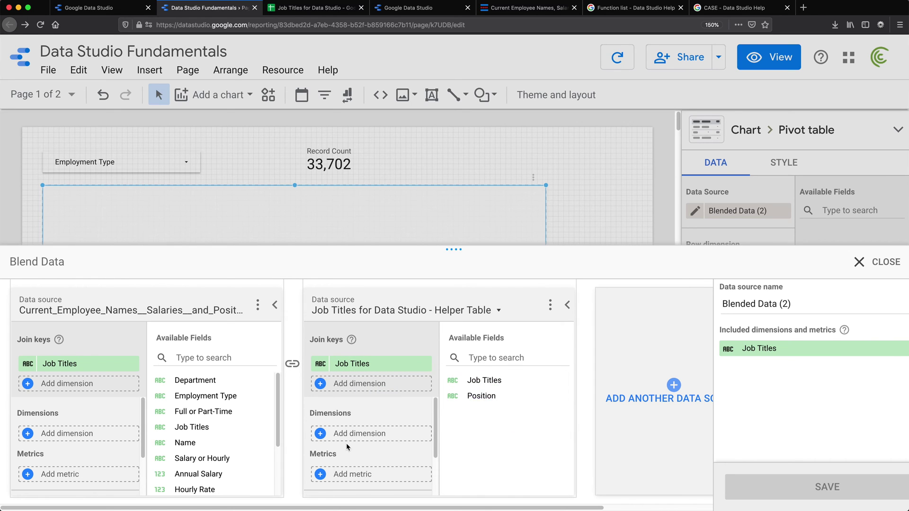
drag(466, 396, 383, 440)
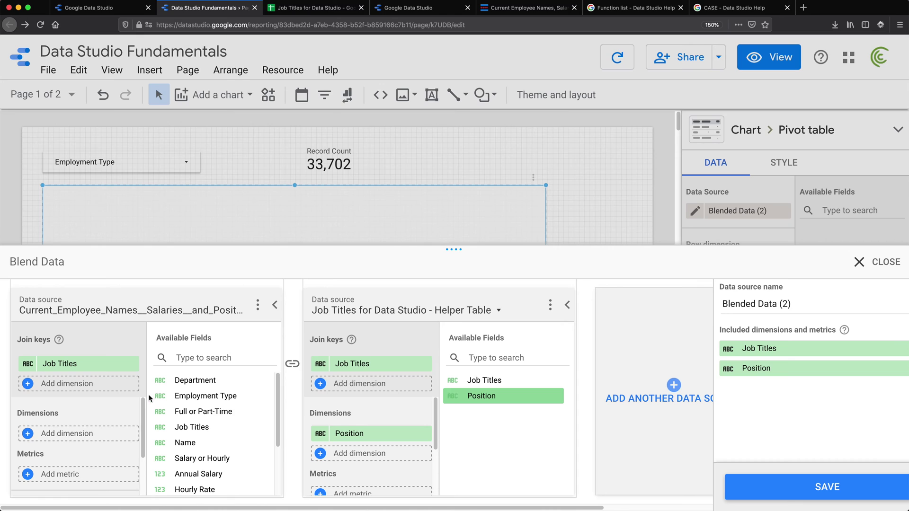
Step: Add Record Count and Total Pay as metrics of the employee salary source in the blend
scroll(138, 420, down, 2)
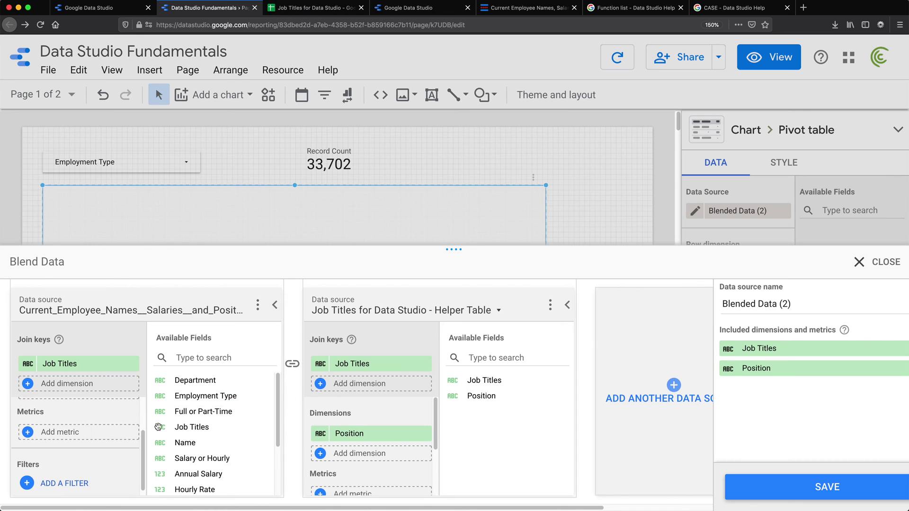
drag(278, 390, 274, 443)
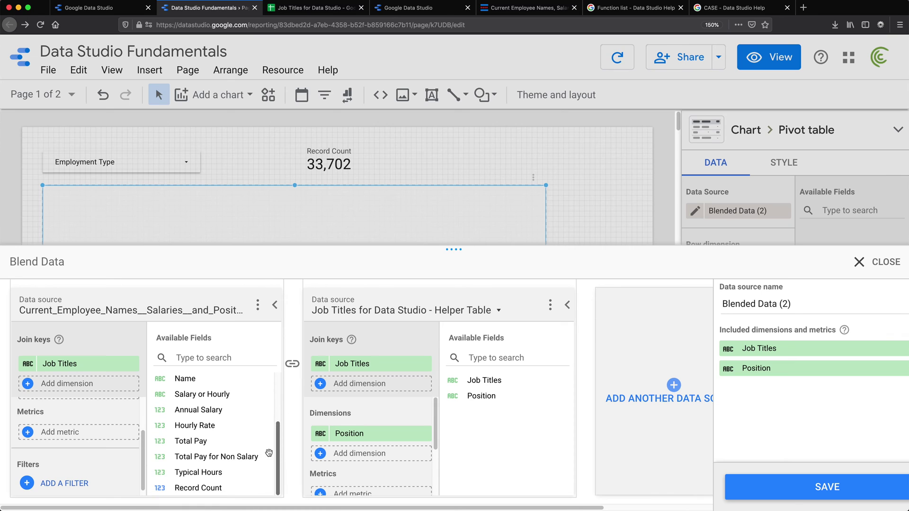
drag(218, 486, 114, 432)
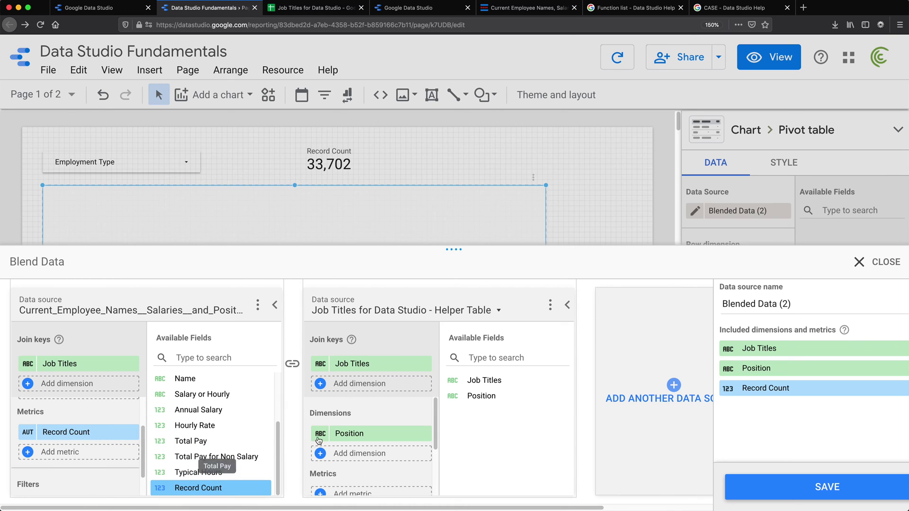
click(279, 440)
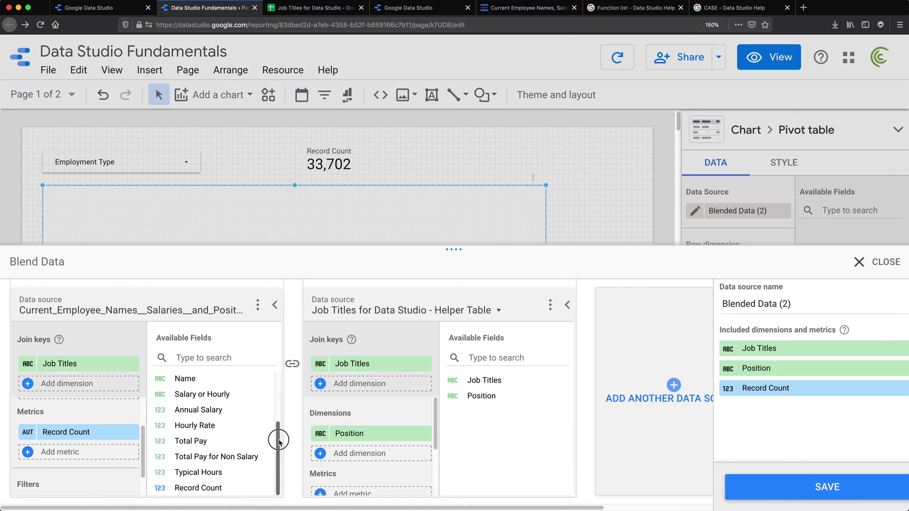
drag(199, 441, 77, 454)
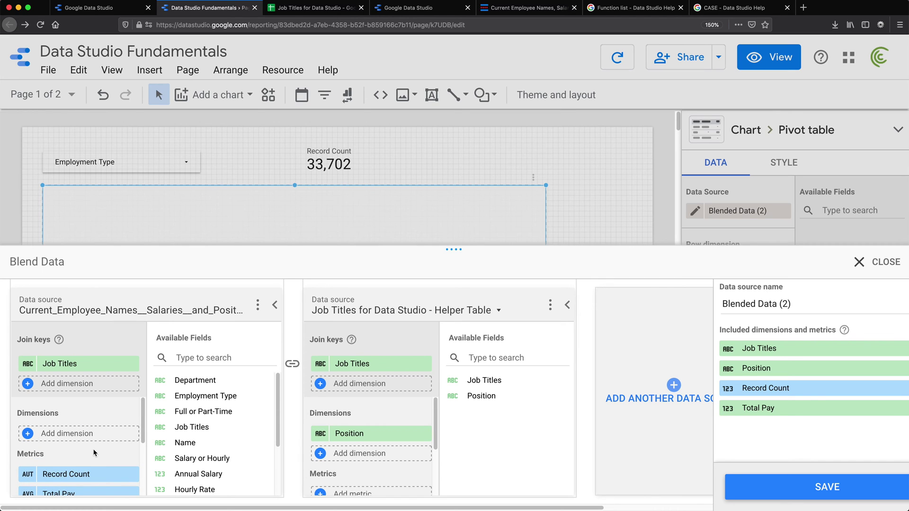
Step: Add Department as a dimension of the employee source, then save the blend and close the blend editor
drag(201, 380, 85, 433)
drag(204, 396, 66, 147)
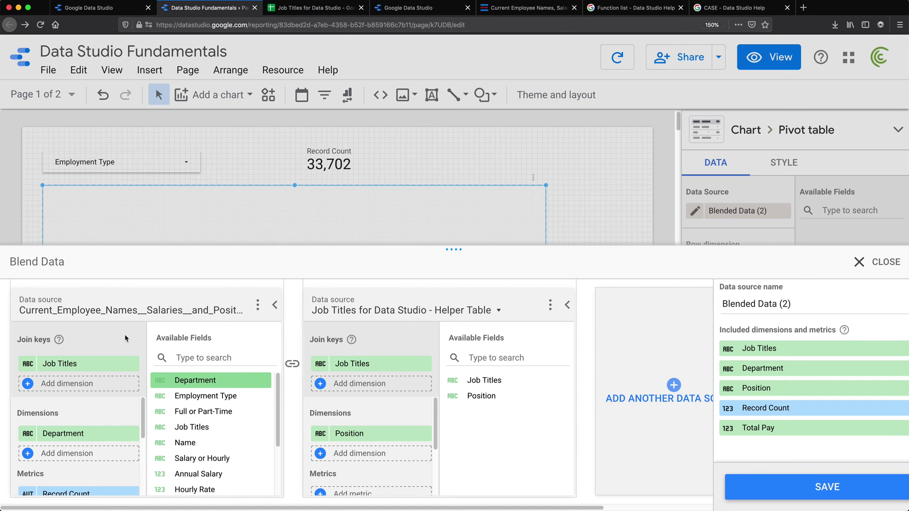
click(822, 497)
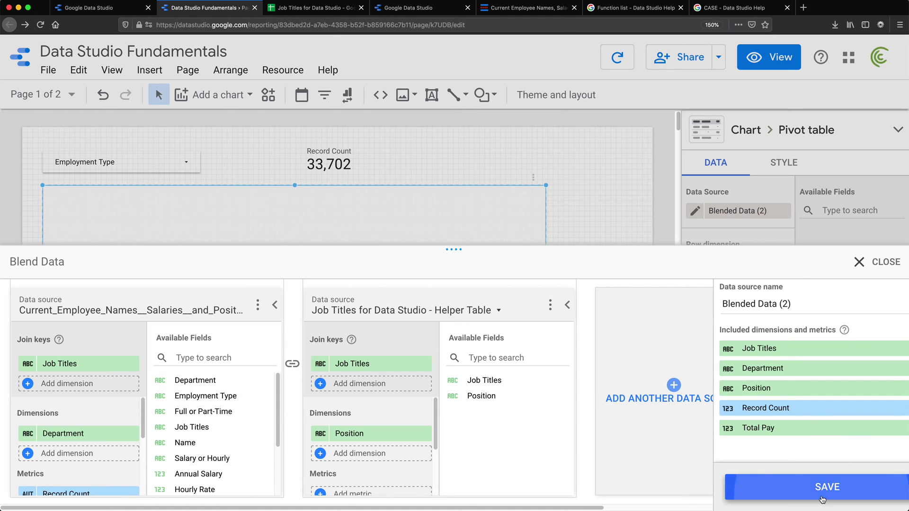
click(887, 263)
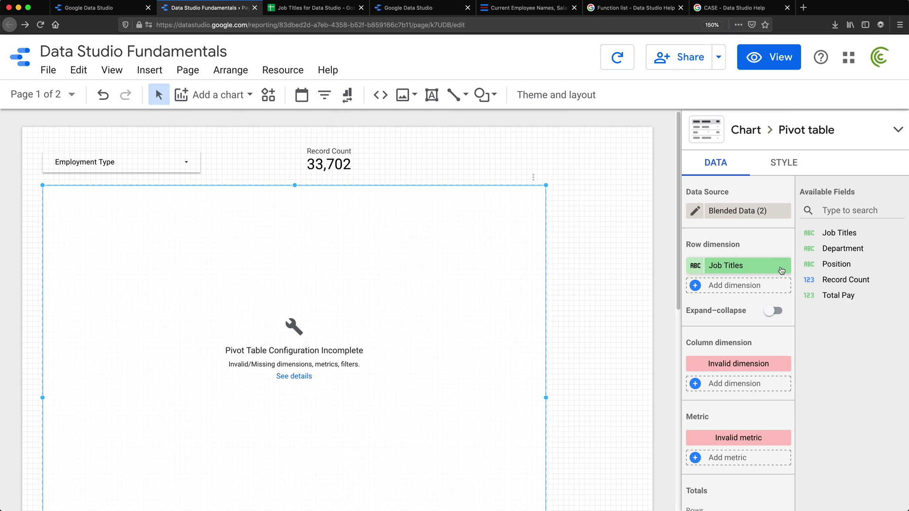
Step: Configure the pivot table with Position as the only row dimension, Record Count as the metric and no column dimension
drag(837, 264, 745, 289)
click(784, 266)
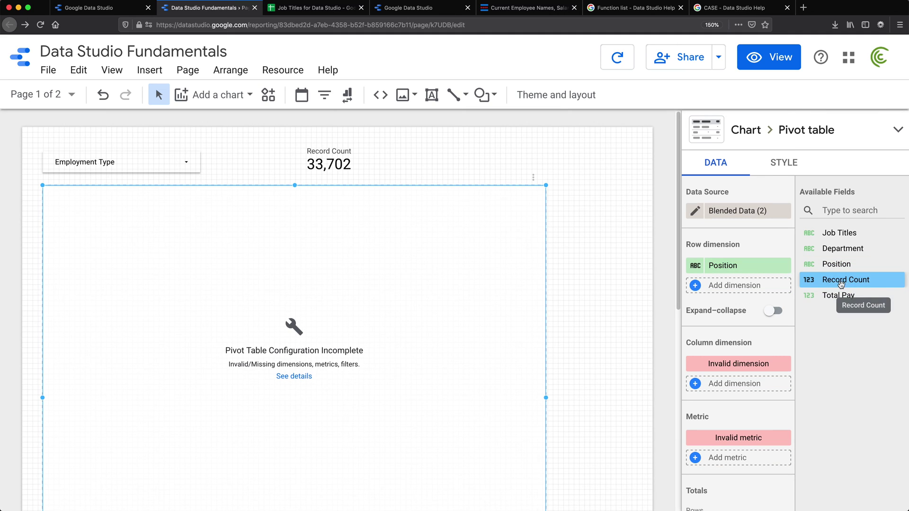
drag(856, 286, 758, 457)
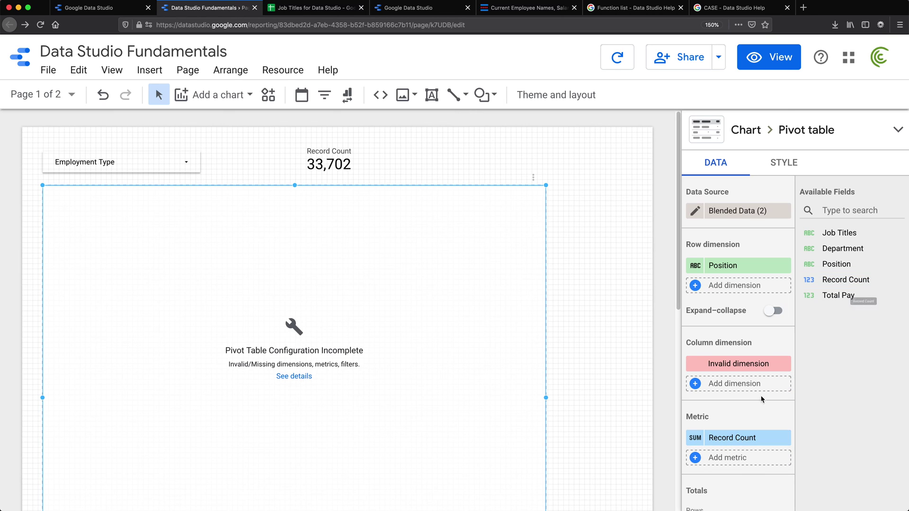
click(784, 364)
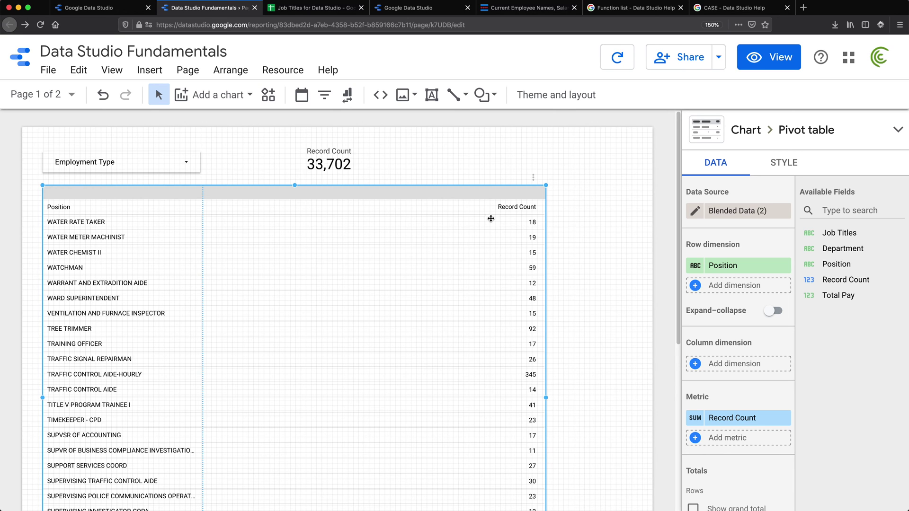
Step: Sort the pivot table rows by Record Count instead of Position
scroll(732, 464, down, 5)
scroll(732, 451, down, 1)
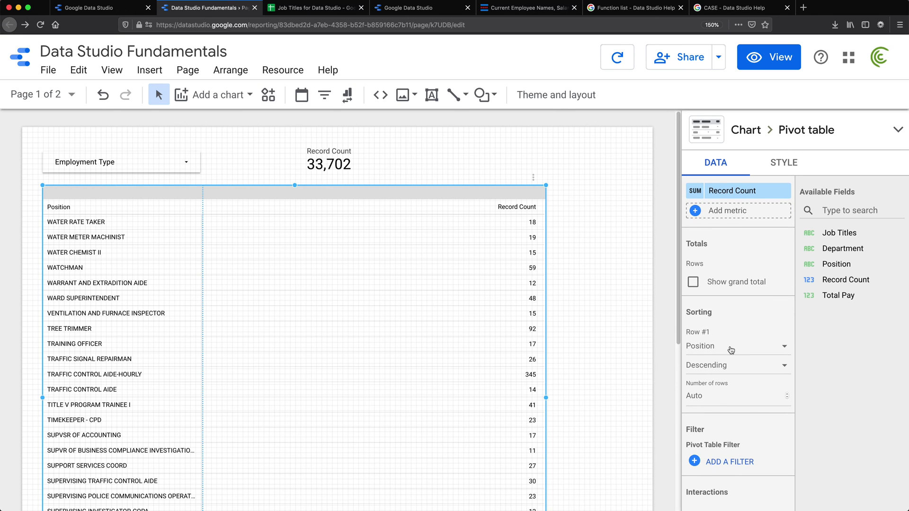
click(767, 351)
click(745, 380)
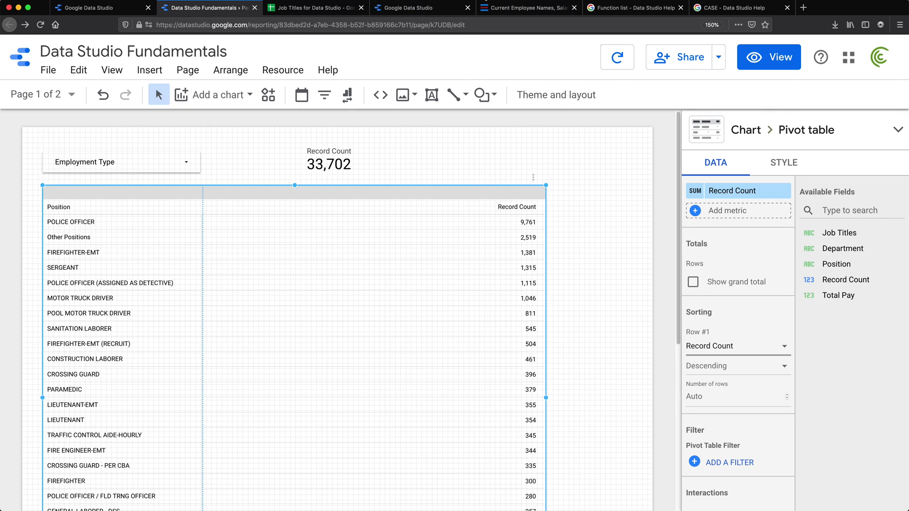
Step: Examine the Position column's formula down to its last row in the Job Titles for Data Studio spreadsheet, and return to the report
click(299, 9)
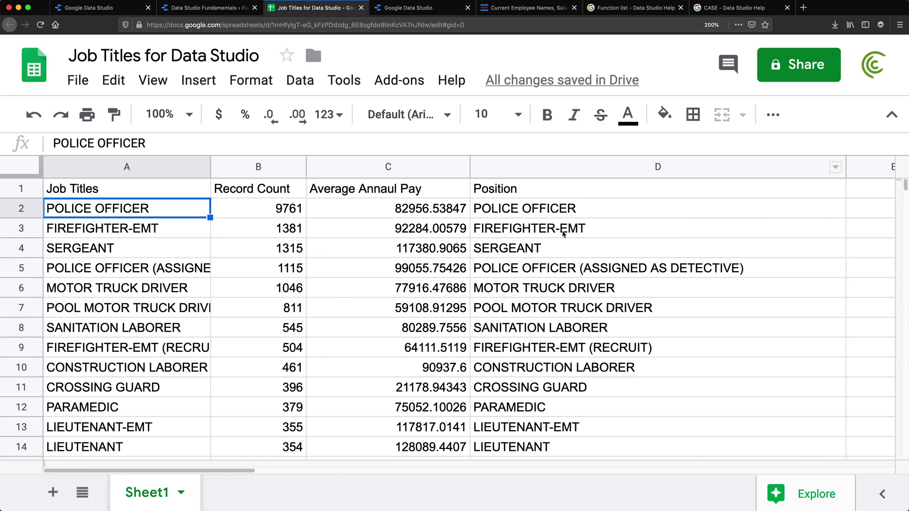
scroll(544, 256, down, 15)
click(544, 253)
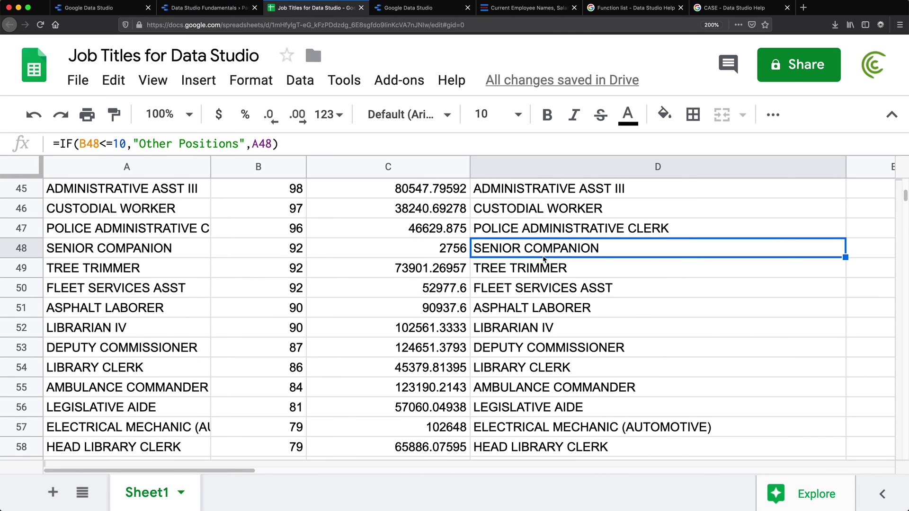
key(super+Down)
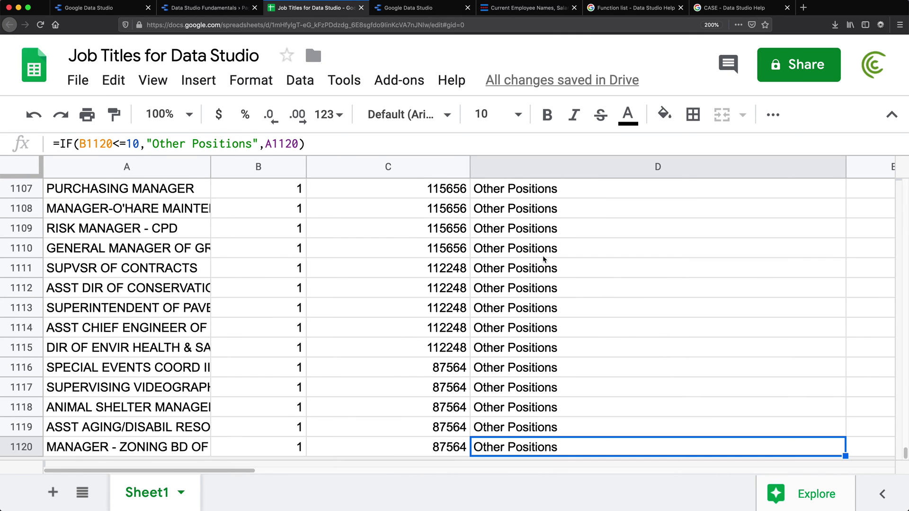
click(173, 7)
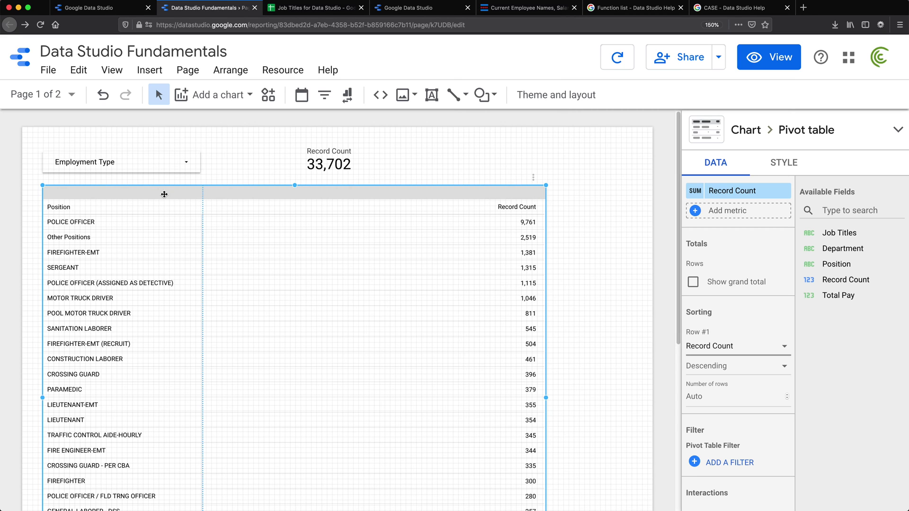
Step: Switch the Employment Type filter control to Blended Data (2), with Department as its dimension and Record Count as its metric
scroll(770, 330, up, 5)
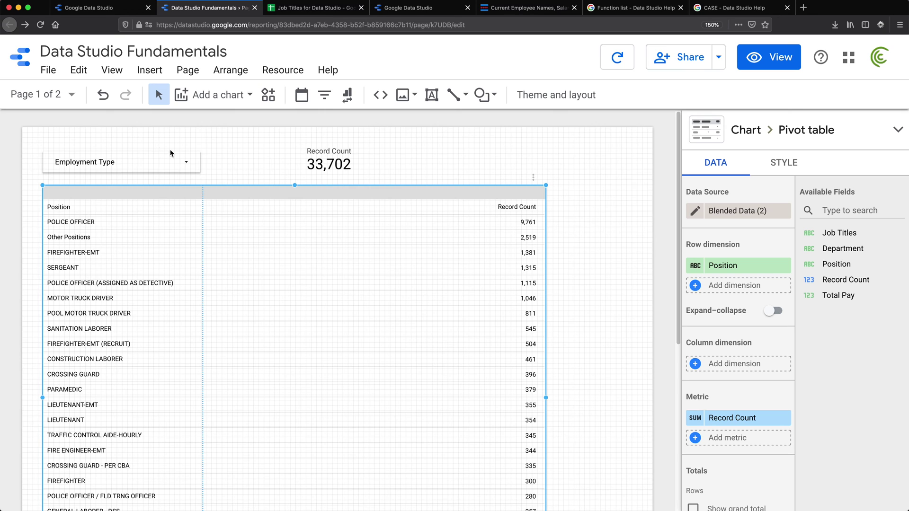
click(132, 158)
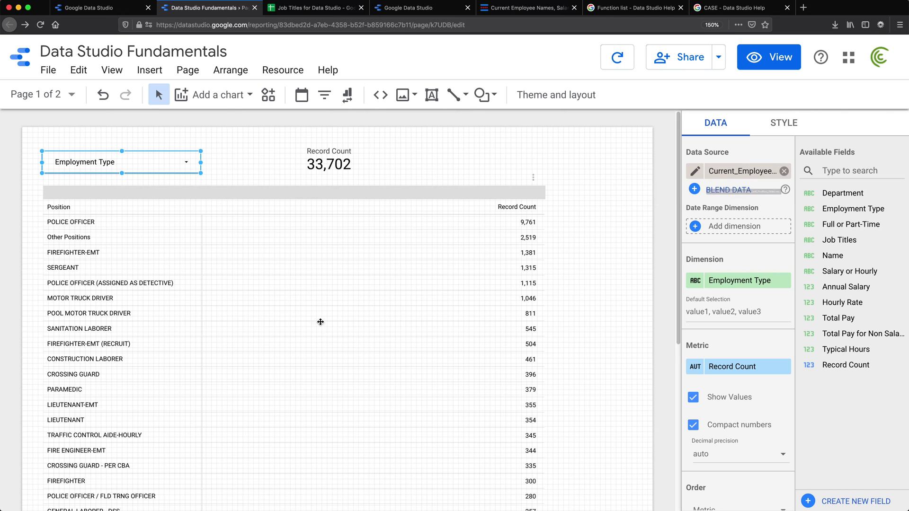
click(167, 216)
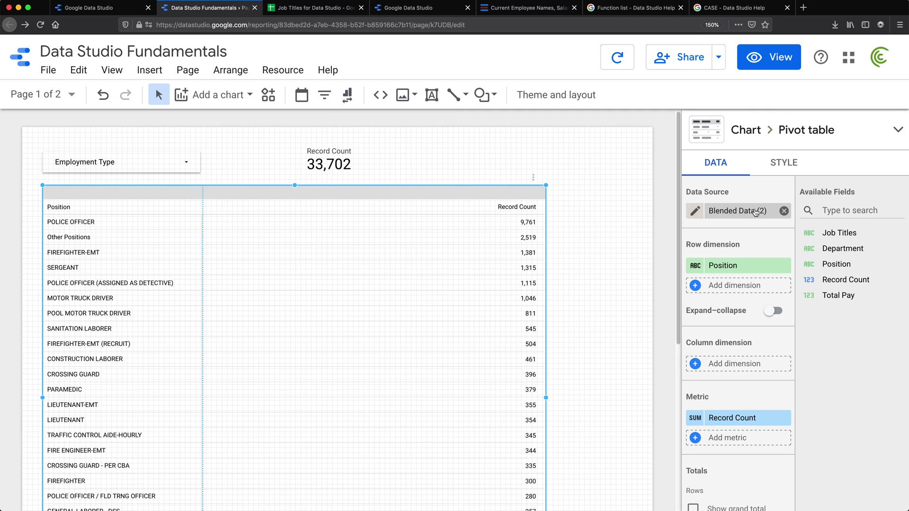
click(141, 154)
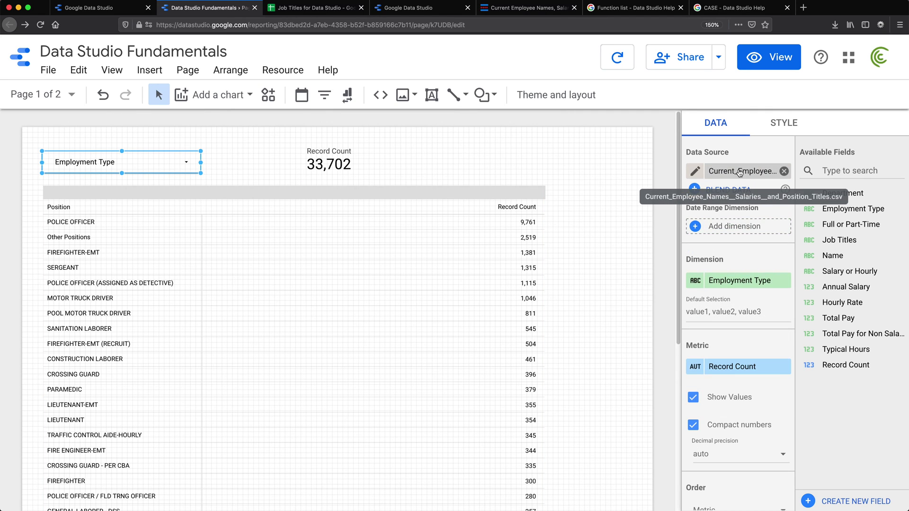
click(734, 173)
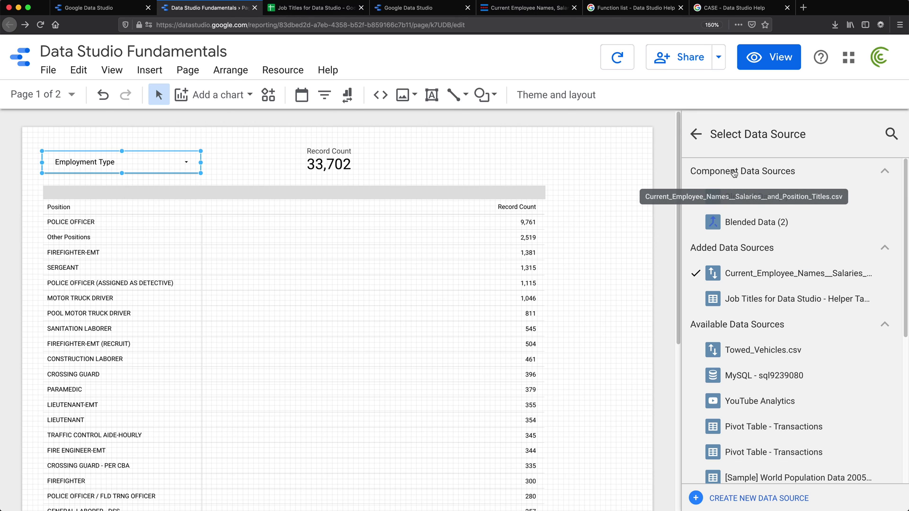
click(766, 229)
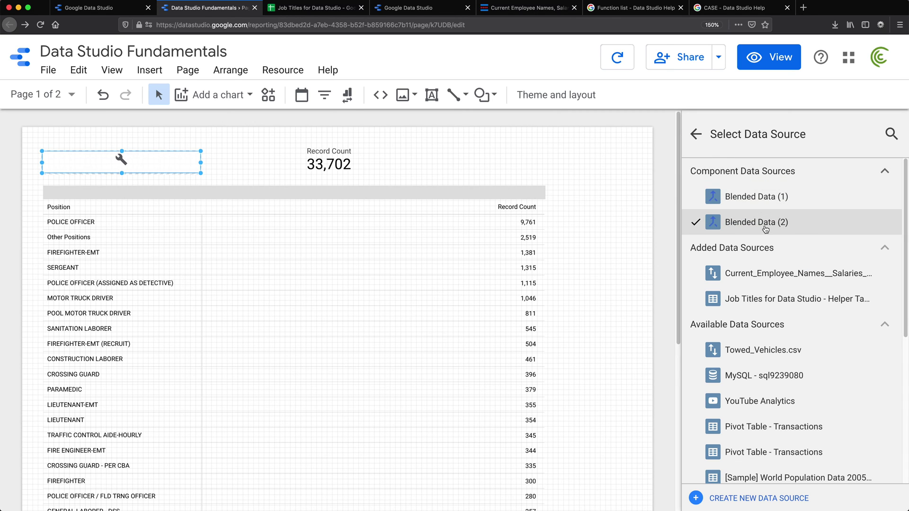
click(698, 135)
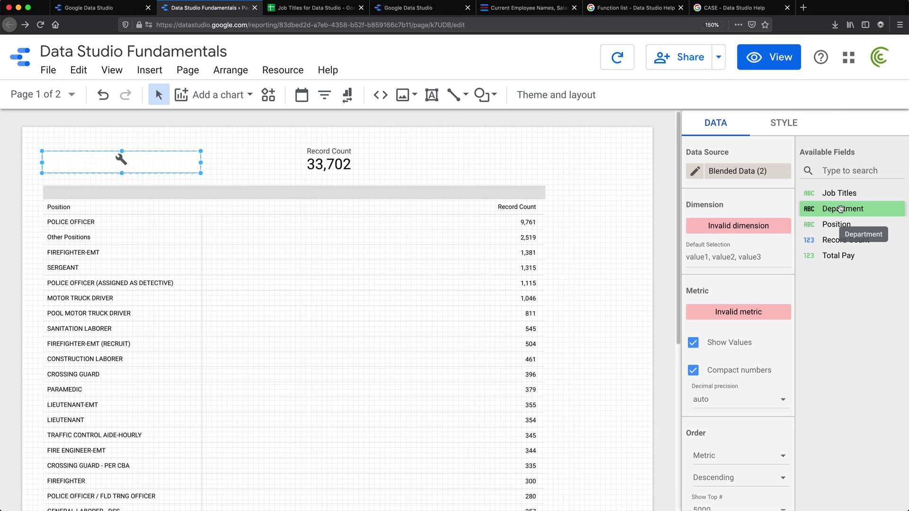
drag(841, 211, 747, 230)
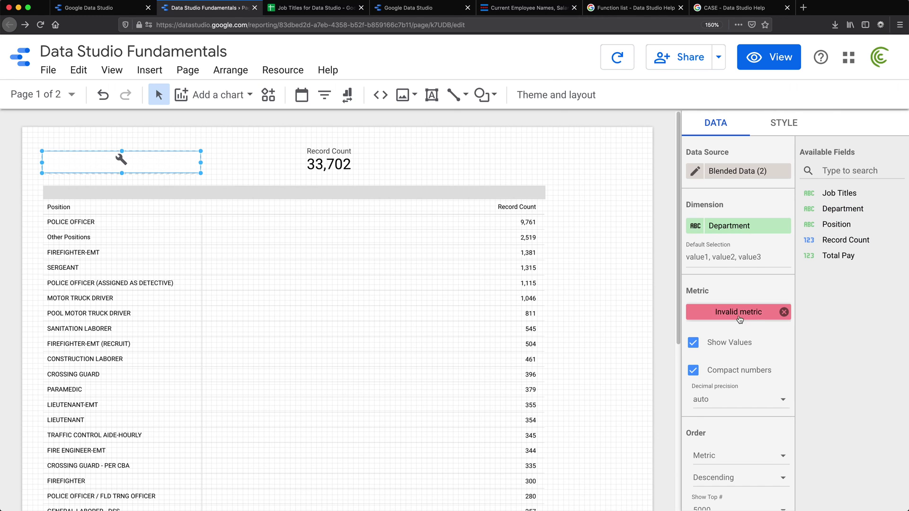
drag(852, 243, 761, 313)
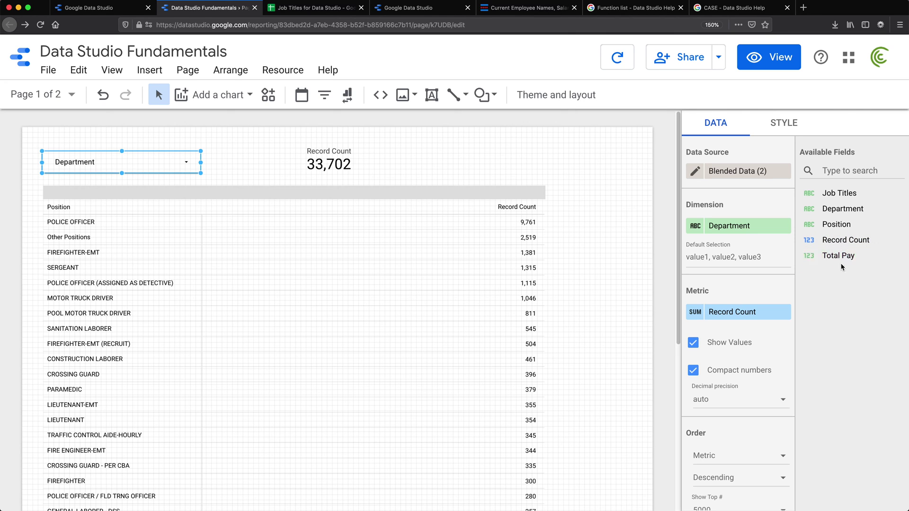
Step: Add Total Pay as a second metric of the pivot table, aggregated as Average
click(267, 235)
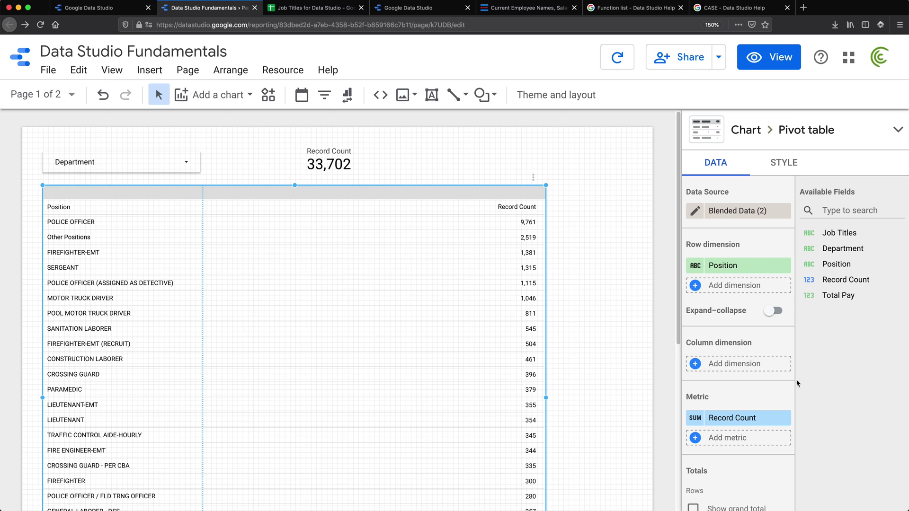
drag(852, 297, 739, 447)
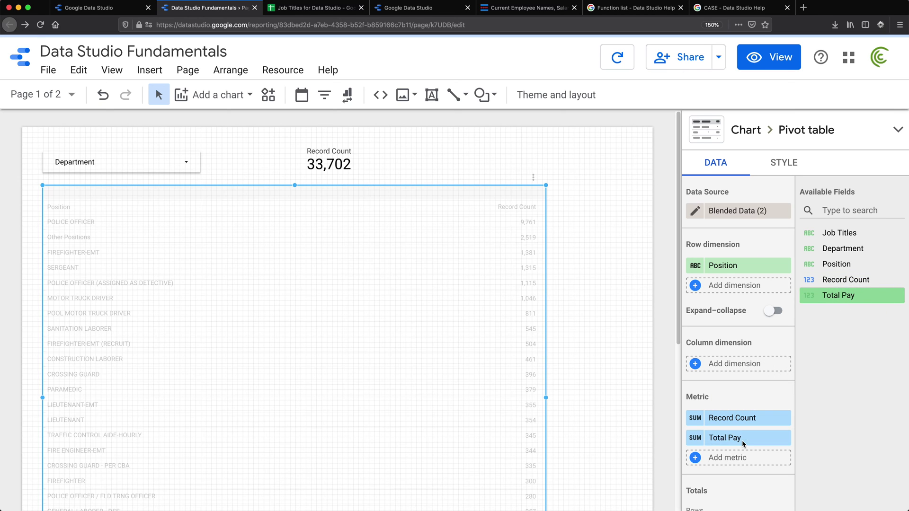
click(695, 438)
click(549, 235)
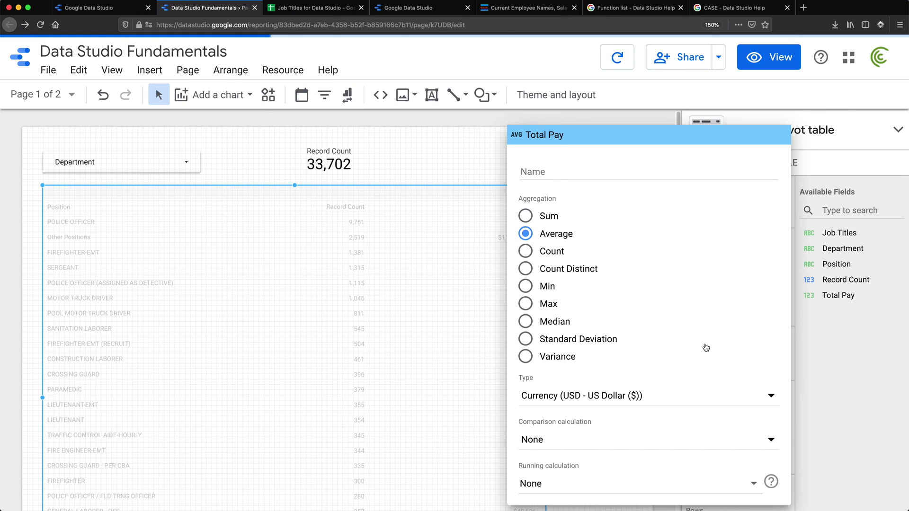
click(450, 222)
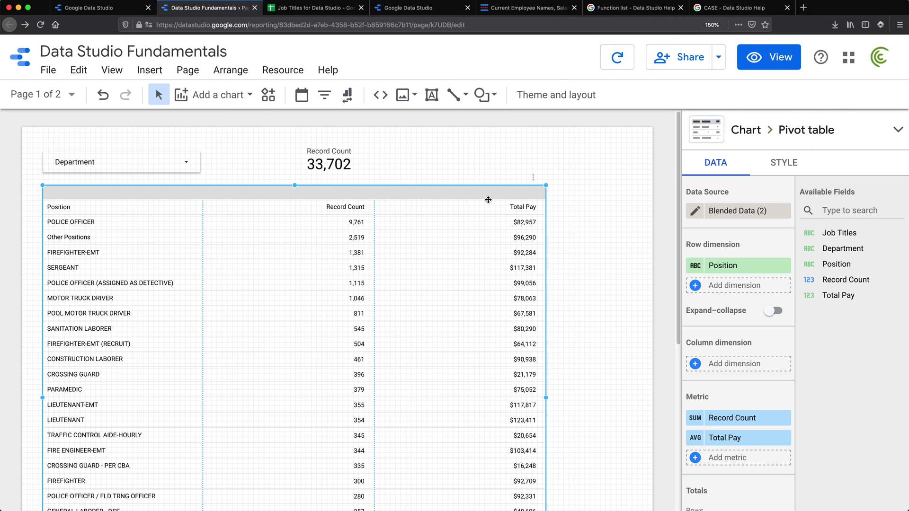
Step: Widen the Position and Record Count columns of the pivot table
drag(204, 326, 275, 327)
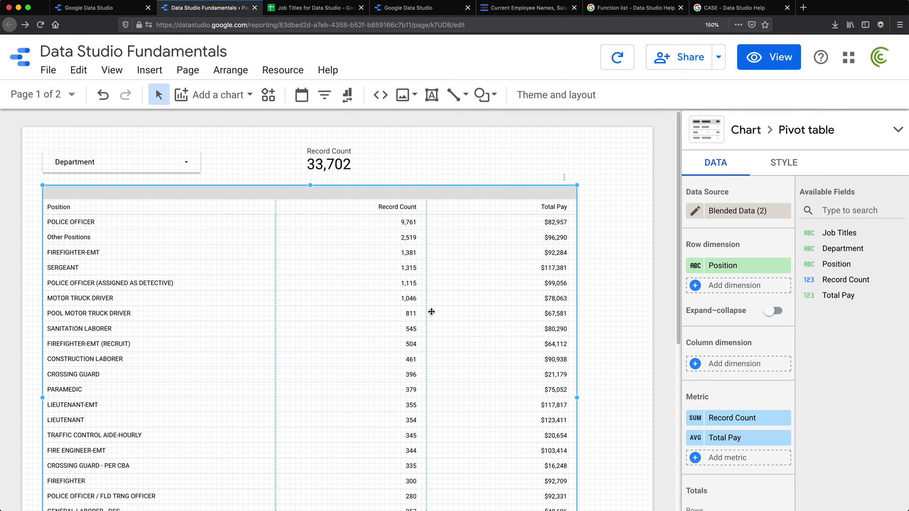
drag(431, 312, 448, 312)
drag(276, 316, 319, 313)
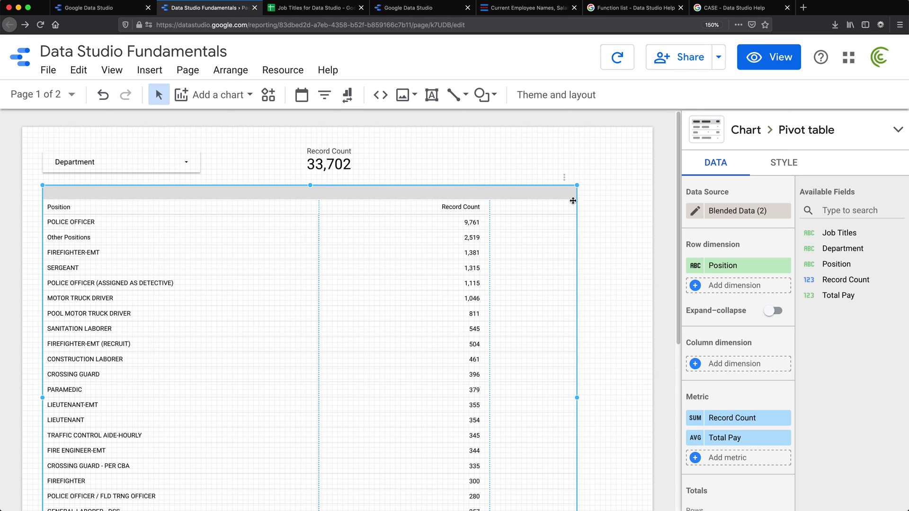
Step: Set the pivot table's label font size to 16px and widen the table to fit the whole Total Pay column
click(790, 164)
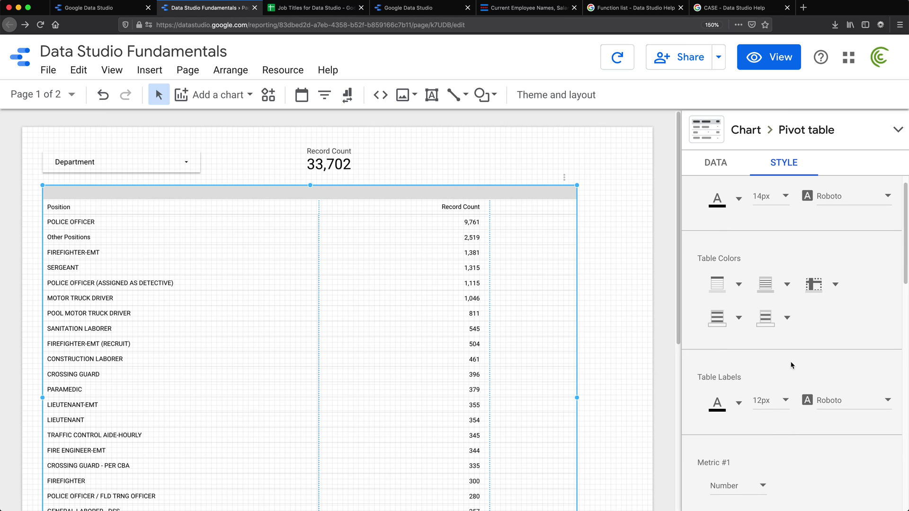
scroll(780, 324, down, 4)
click(780, 324)
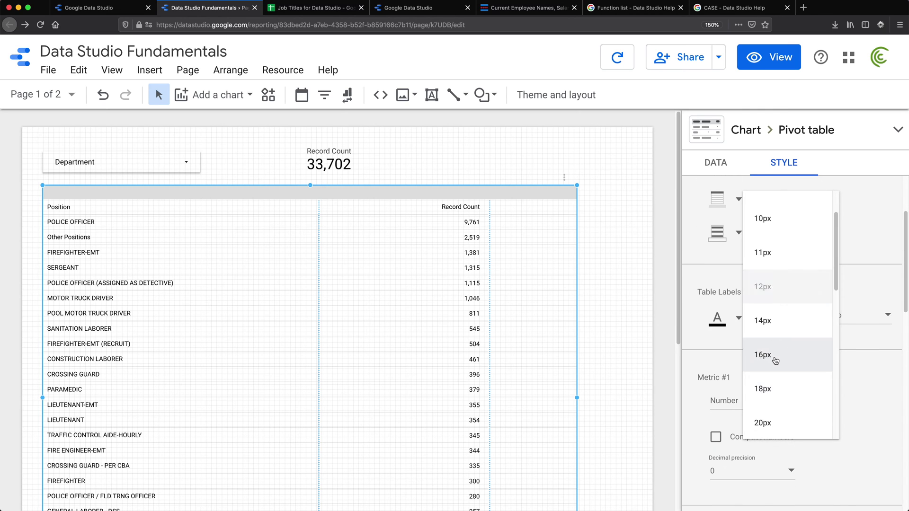
click(774, 387)
click(616, 351)
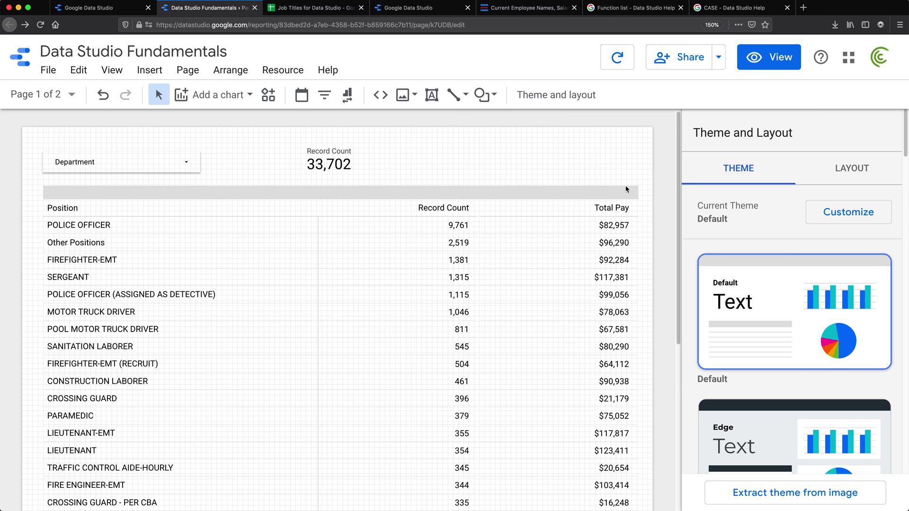
Step: View the report as a reader, filter Department to FIRE only, and look through the listed positions
click(768, 58)
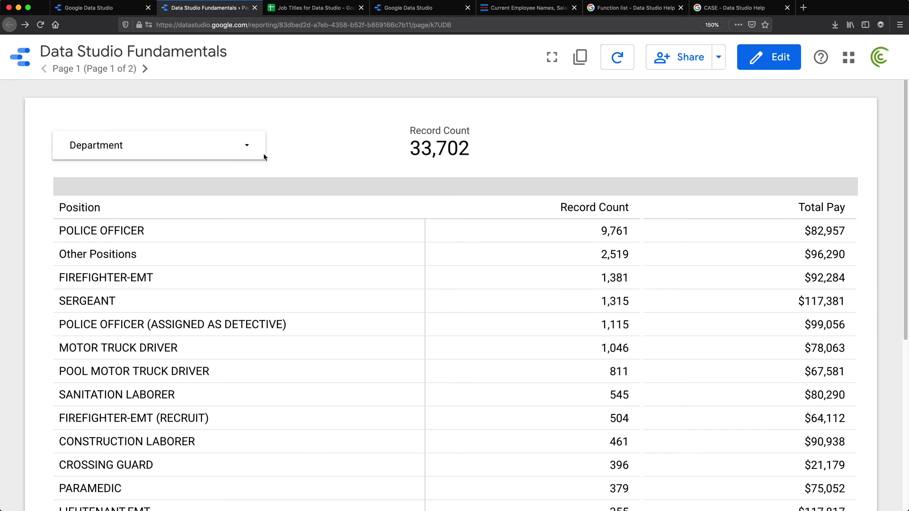
click(238, 152)
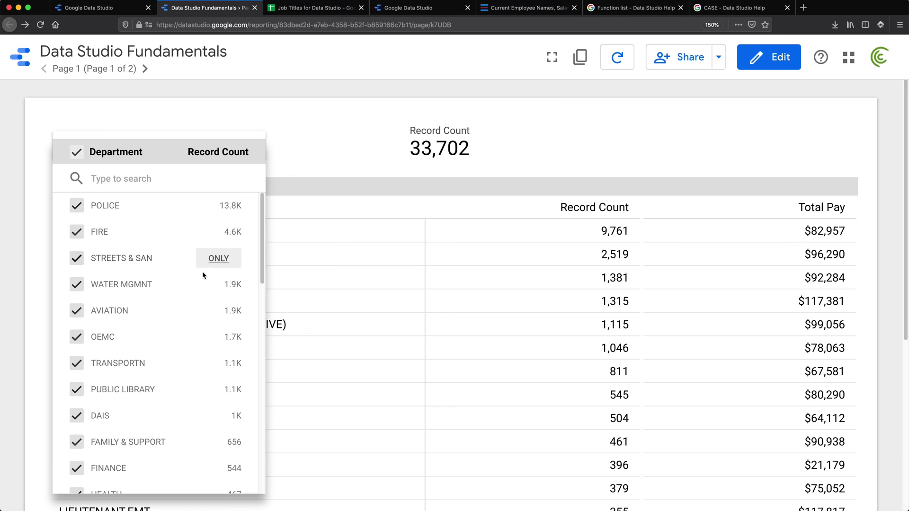
click(225, 237)
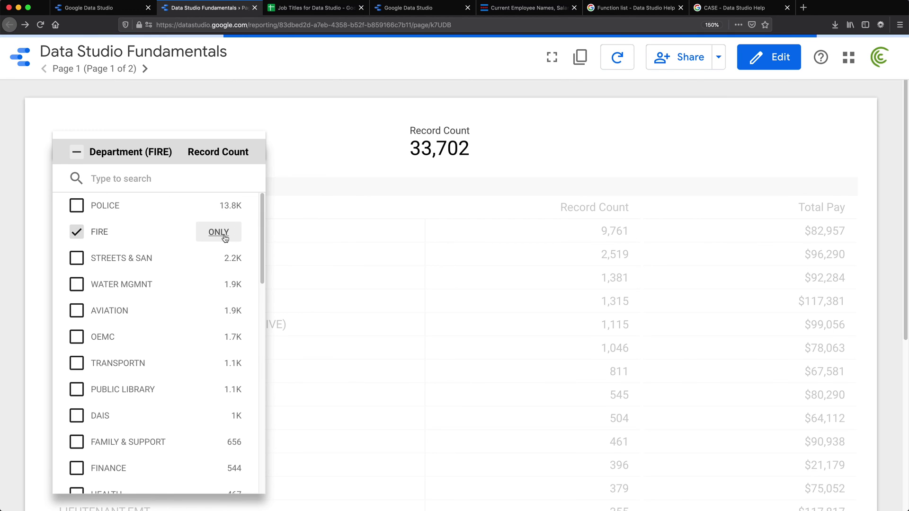
click(346, 141)
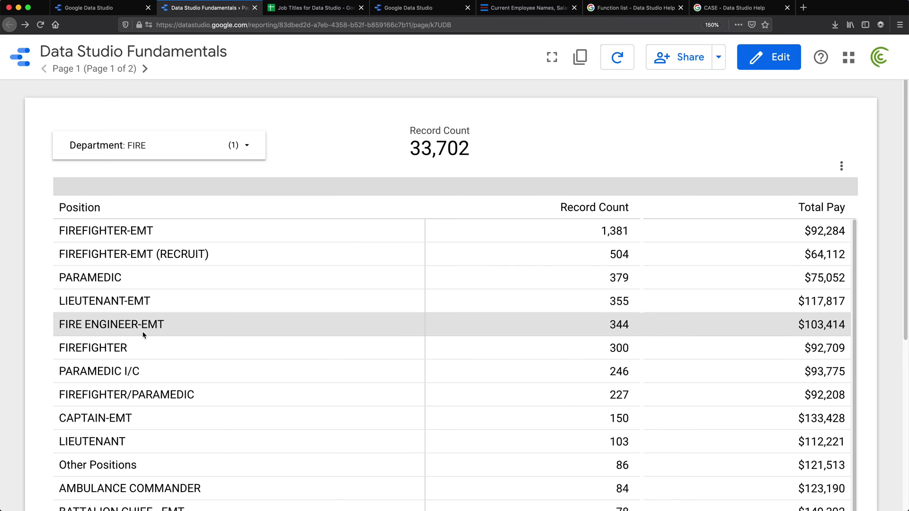
scroll(132, 315, down, 1)
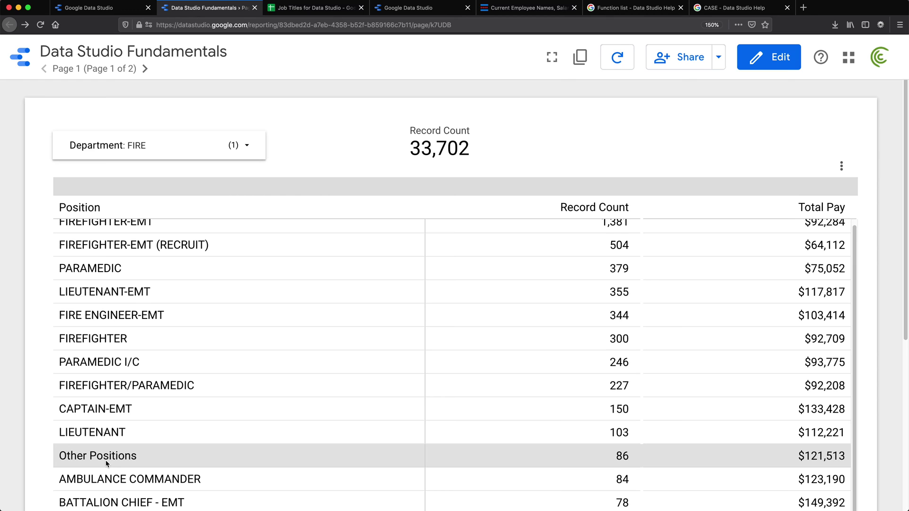
scroll(340, 296, down, 4)
scroll(357, 300, down, 1)
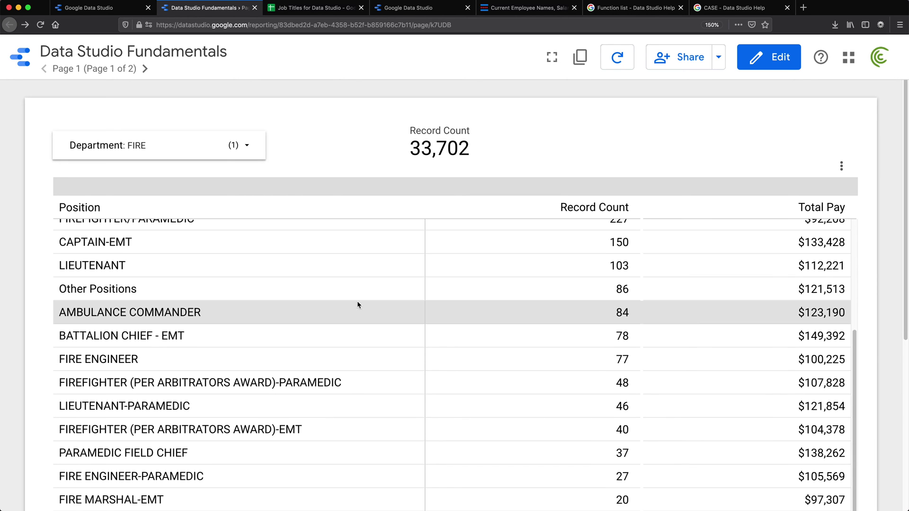
scroll(358, 306, up, 5)
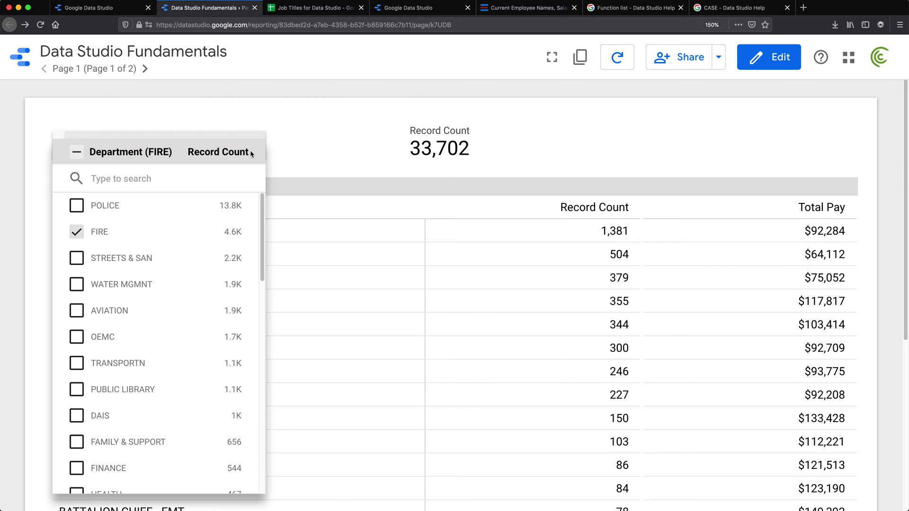
Step: Switch the Department filter to POLICE only to check the table, and return to editing the report
click(156, 146)
click(78, 209)
click(76, 232)
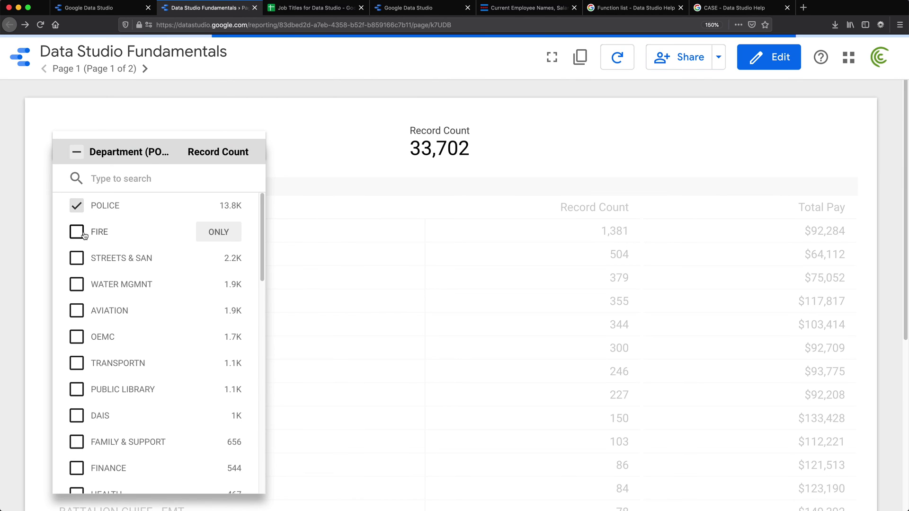
click(369, 160)
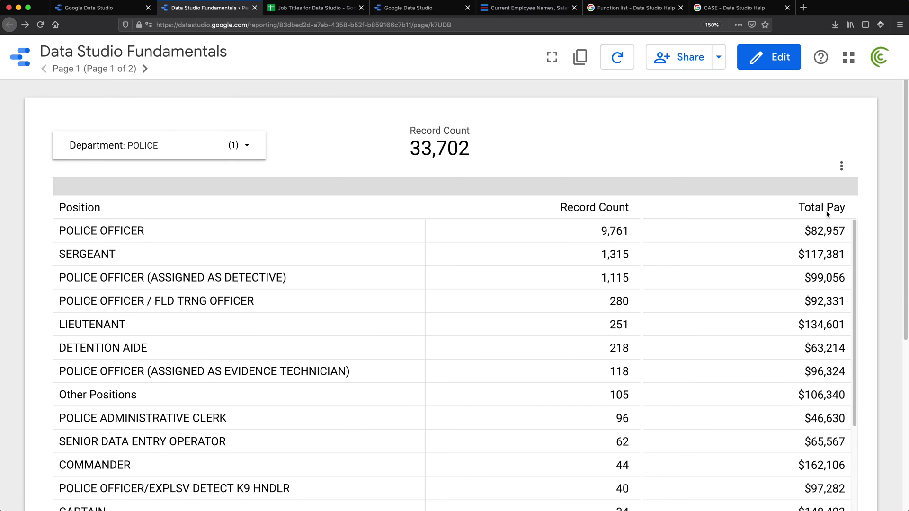
click(793, 65)
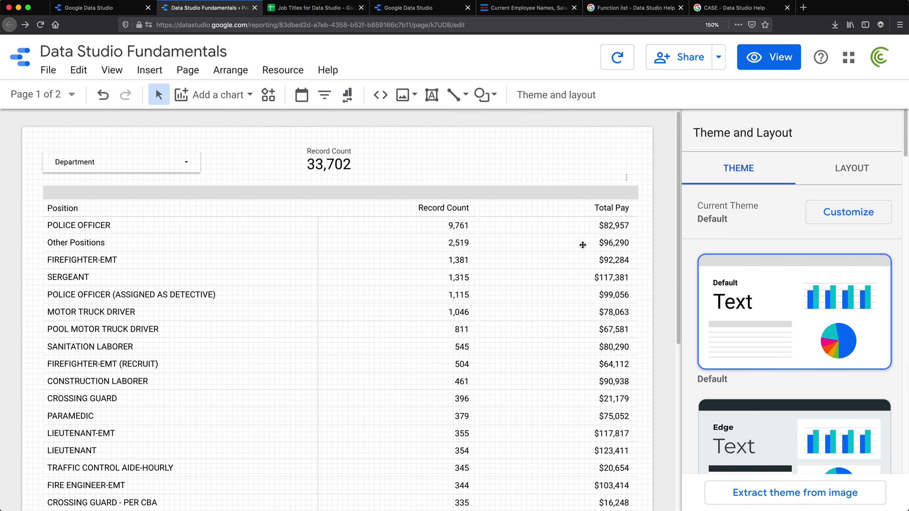
Step: Sort the pivot table rows by Total Pay instead of Record Count
click(583, 244)
scroll(692, 457, down, 10)
scroll(733, 322, up, 4)
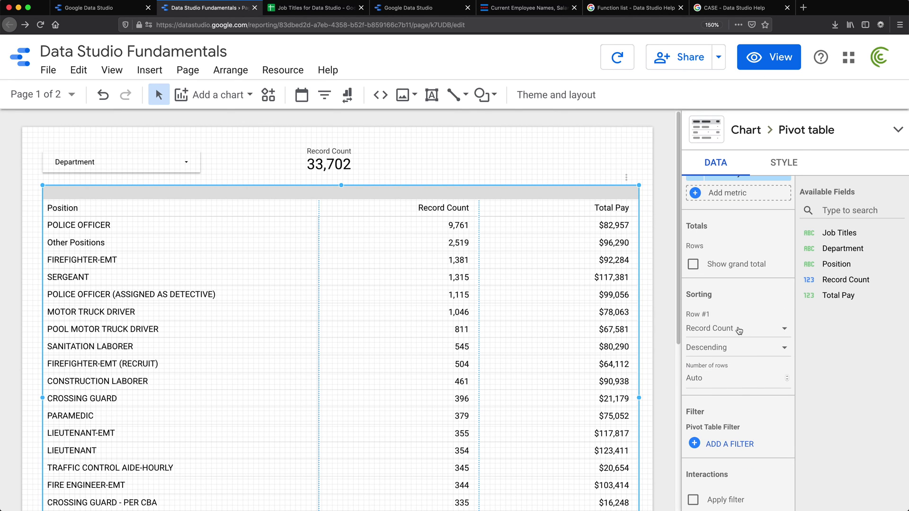
click(740, 330)
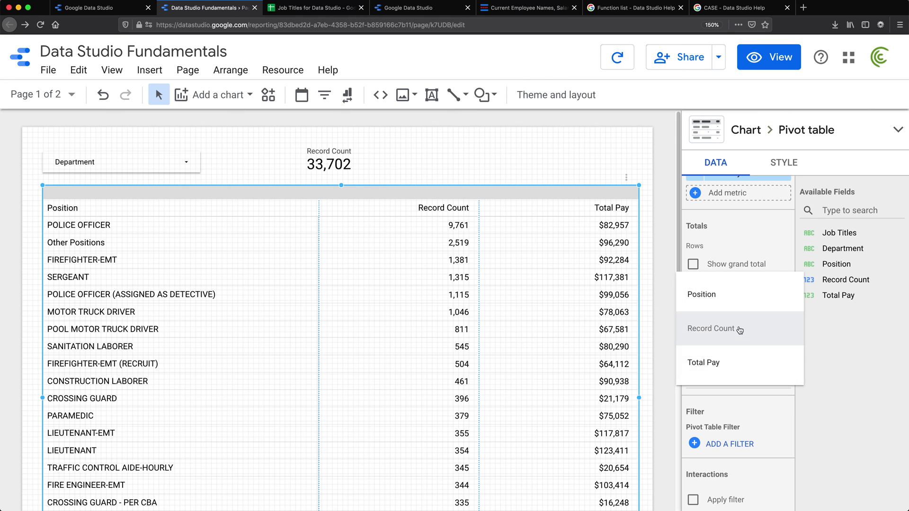
click(721, 365)
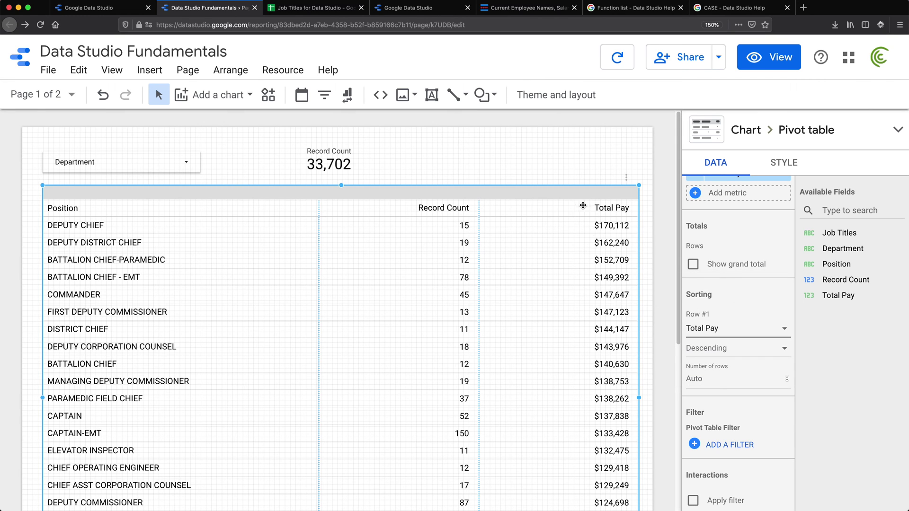
Step: Rename the pivot table's Total Pay metric to "Average Pay"
scroll(738, 348, up, 5)
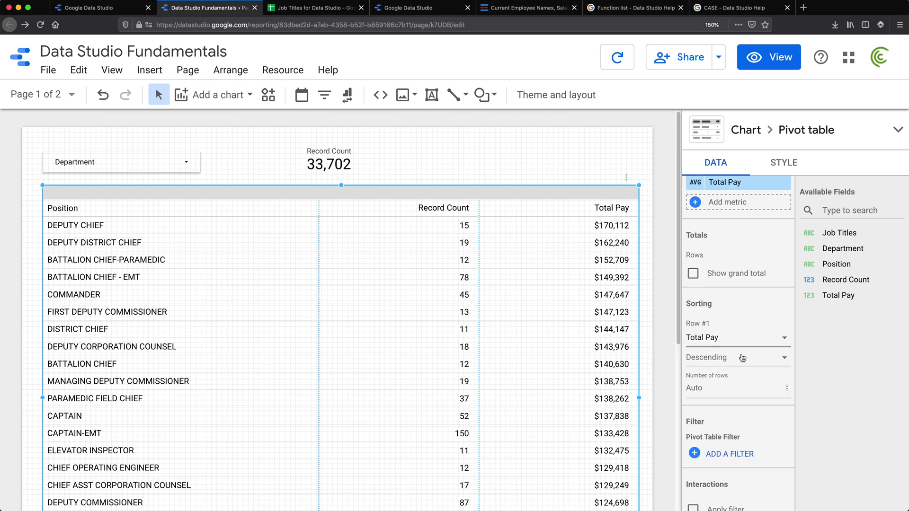
click(696, 382)
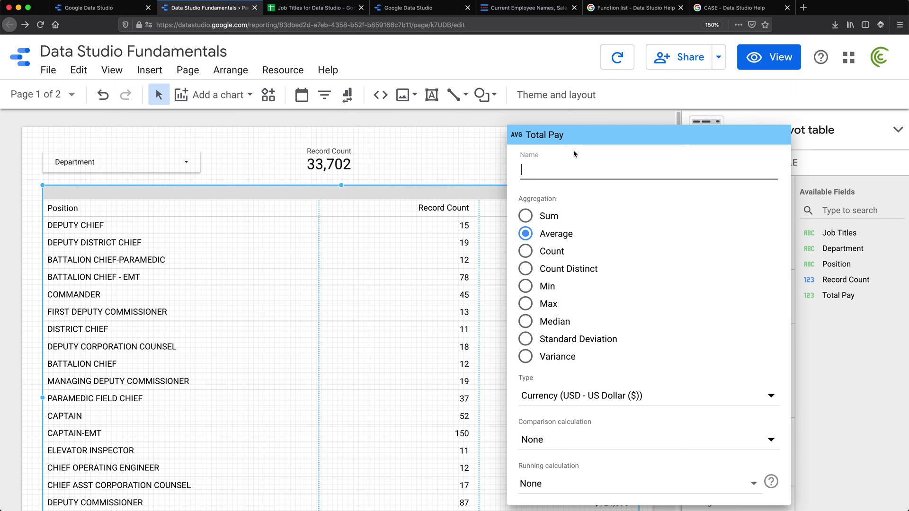
text(Average Pay)
click(437, 168)
click(436, 168)
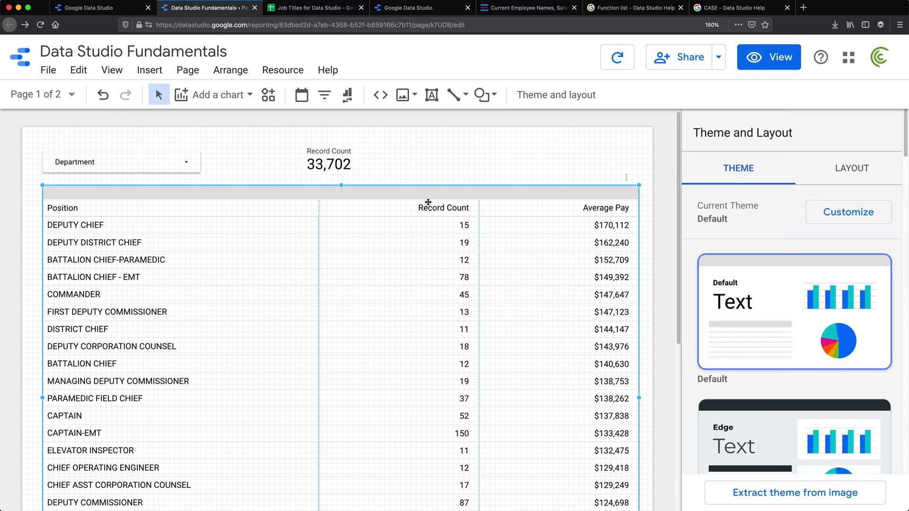
click(479, 225)
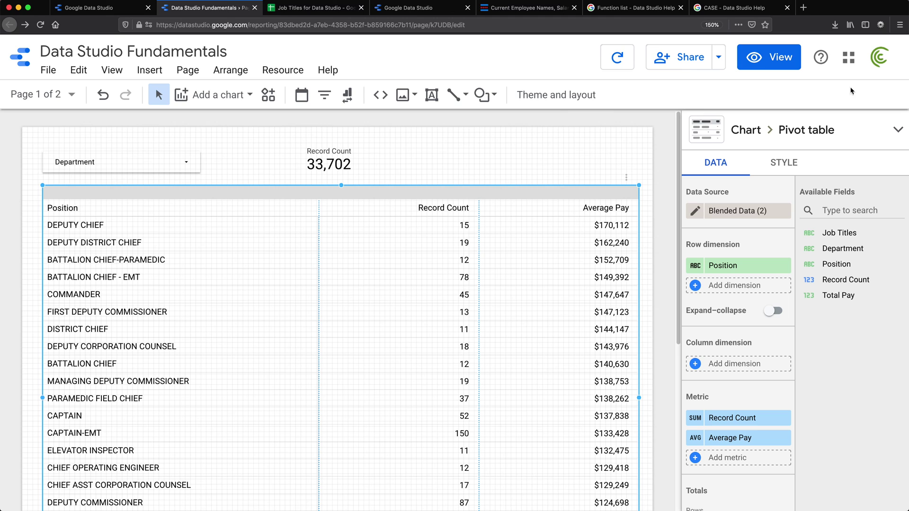
Step: View the report as a reader and check the pivot table's positions with their record counts and average pay
click(762, 56)
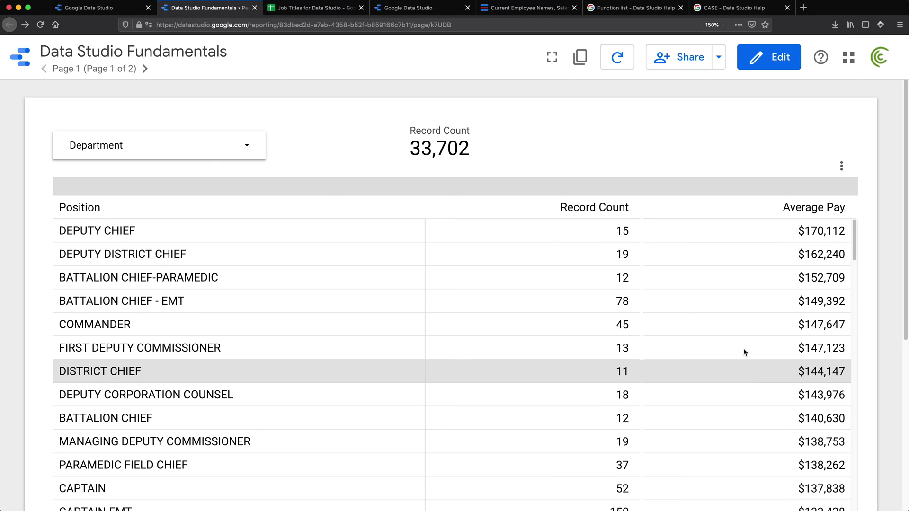
click(866, 234)
drag(866, 234, 901, 180)
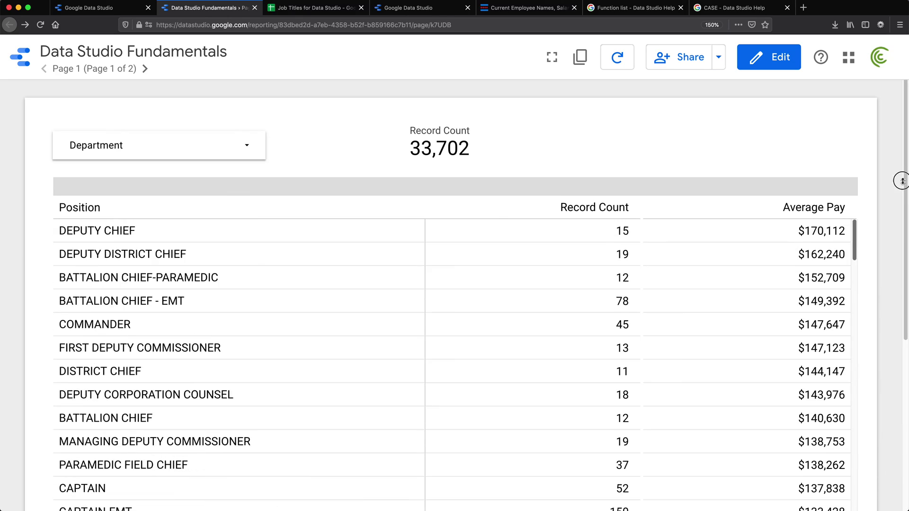
Step: Switch to the Job Titles for Data Studio spreadsheet and set the "Other Positions" threshold in D2's IF formula to 40
click(316, 8)
click(575, 233)
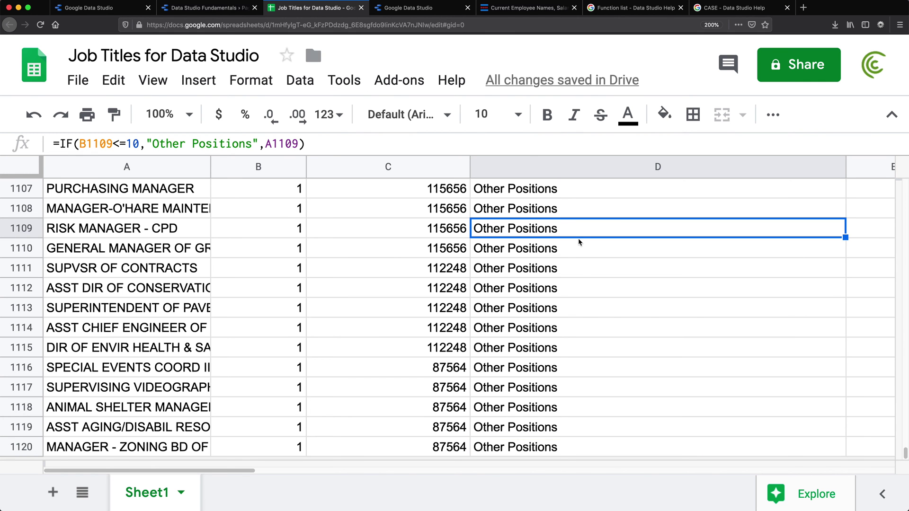
key(super+Up)
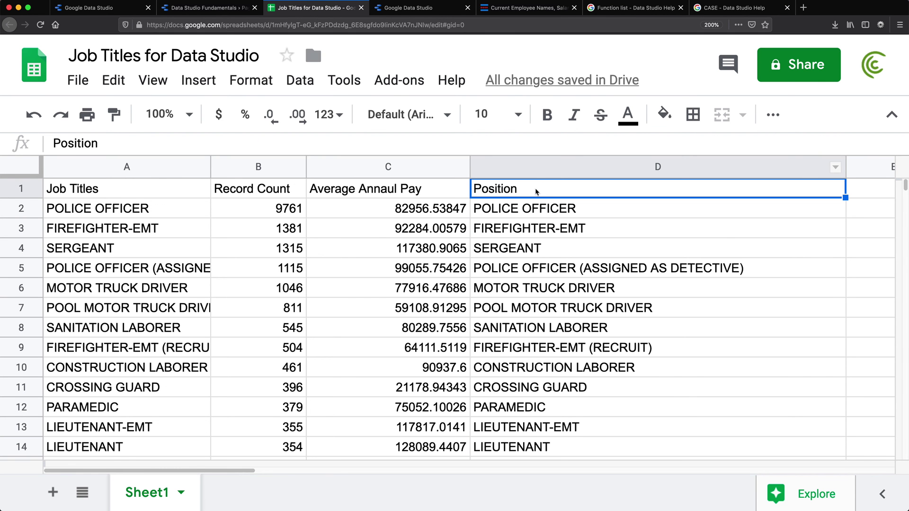
double_click(533, 207)
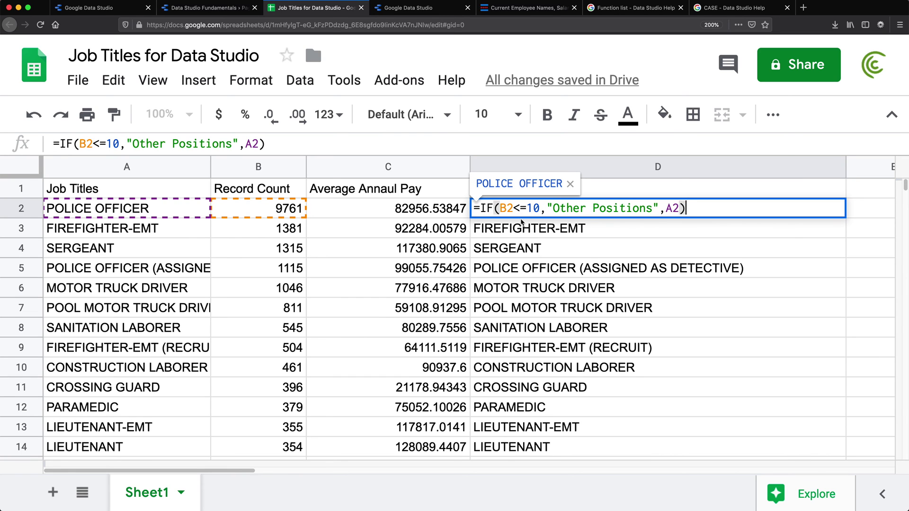
click(546, 207)
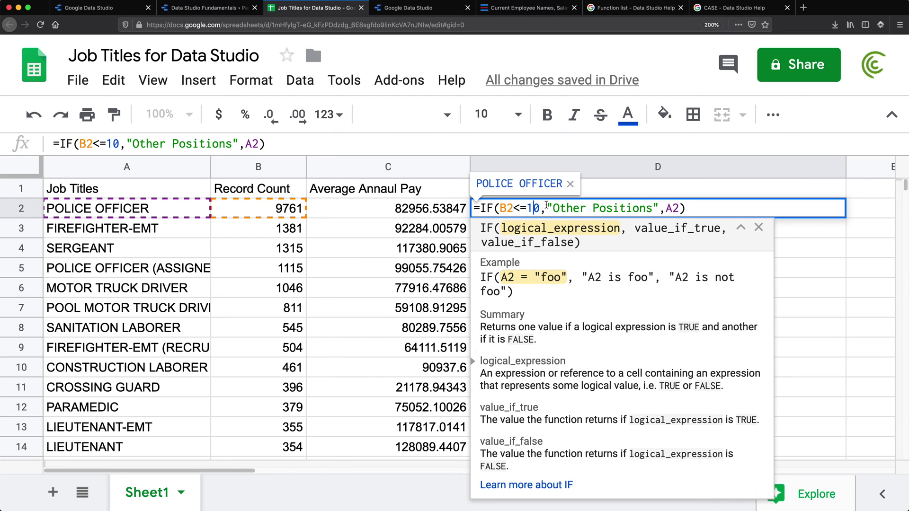
key(Return)
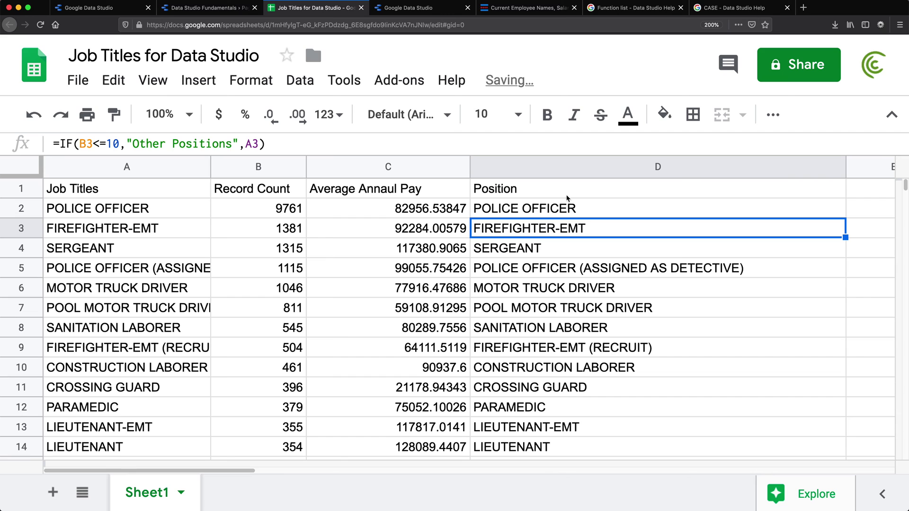
Step: Fill the D2 formula with the threshold of 40 down the Position column through row 1120
click(572, 211)
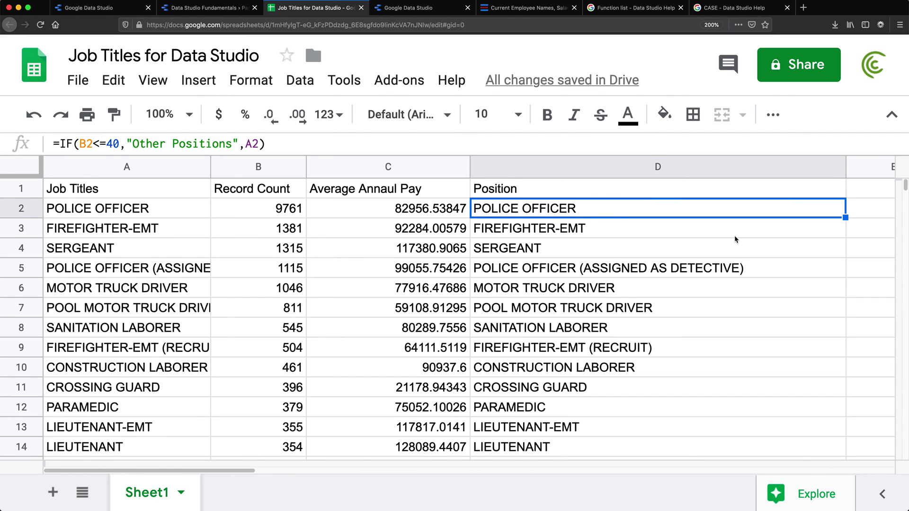
key(ctrl+shift+Down)
key(ctrl+d)
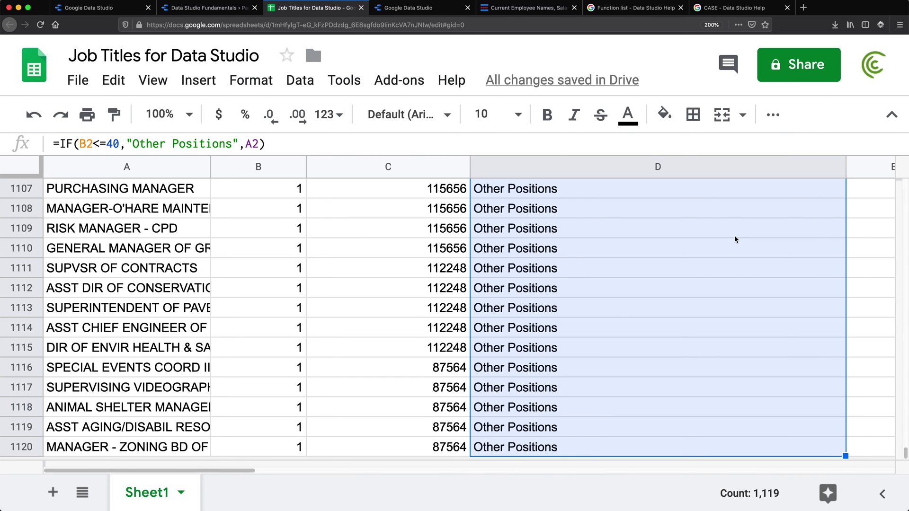
key(ctrl+Down)
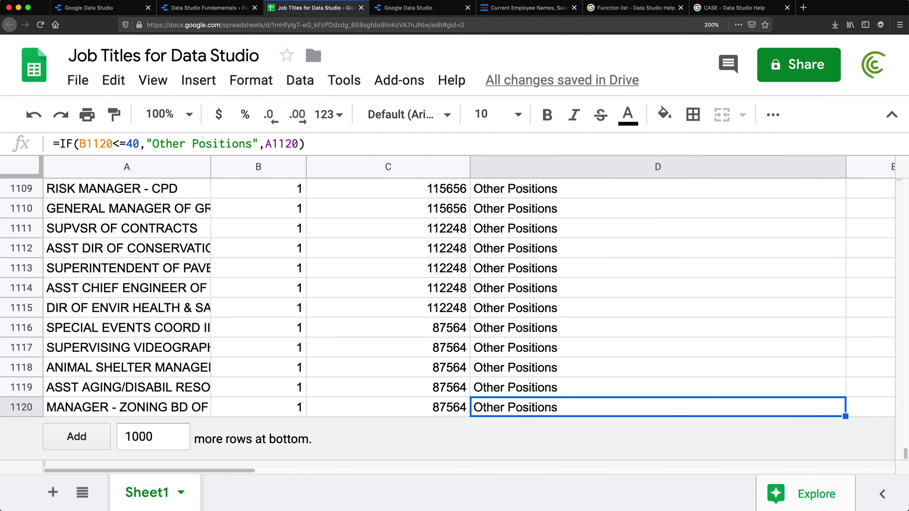
key(ctrl+Up)
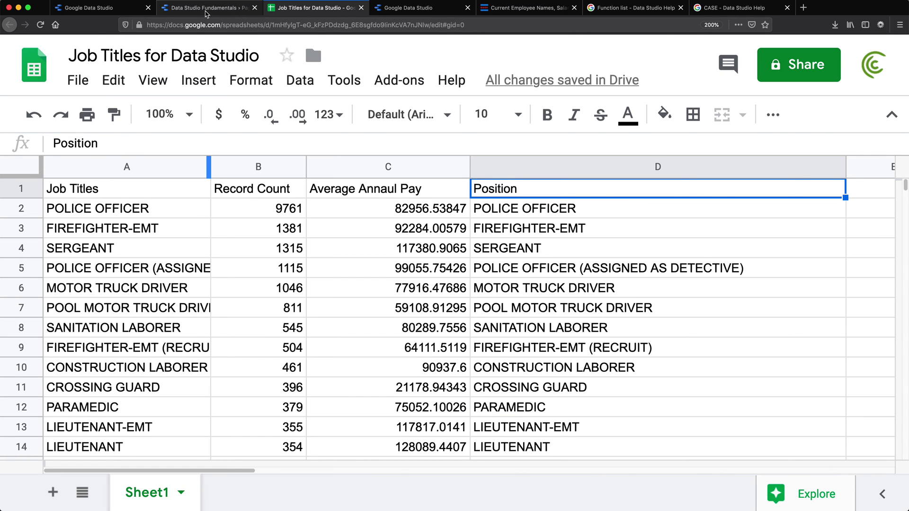
Step: Return to the Data Studio Fundamentals report, refresh its data, and look through the positions in the table
click(427, 10)
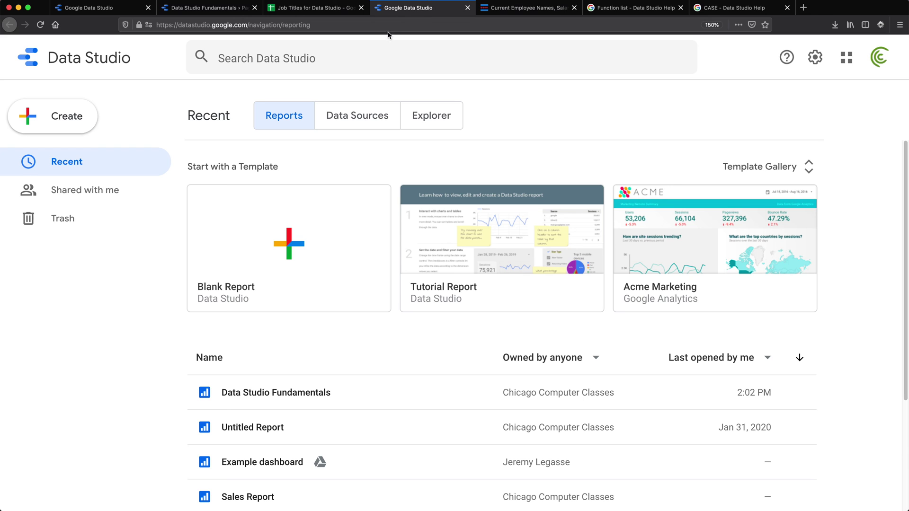
click(215, 9)
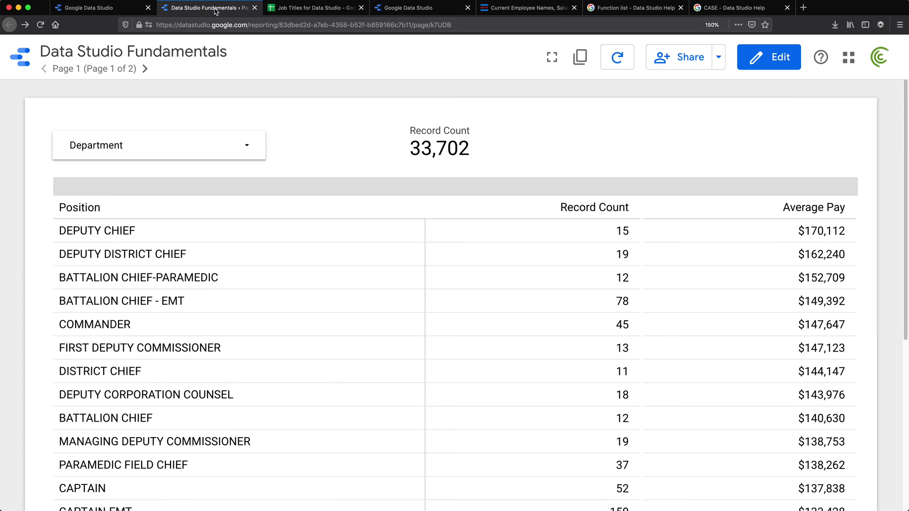
click(618, 59)
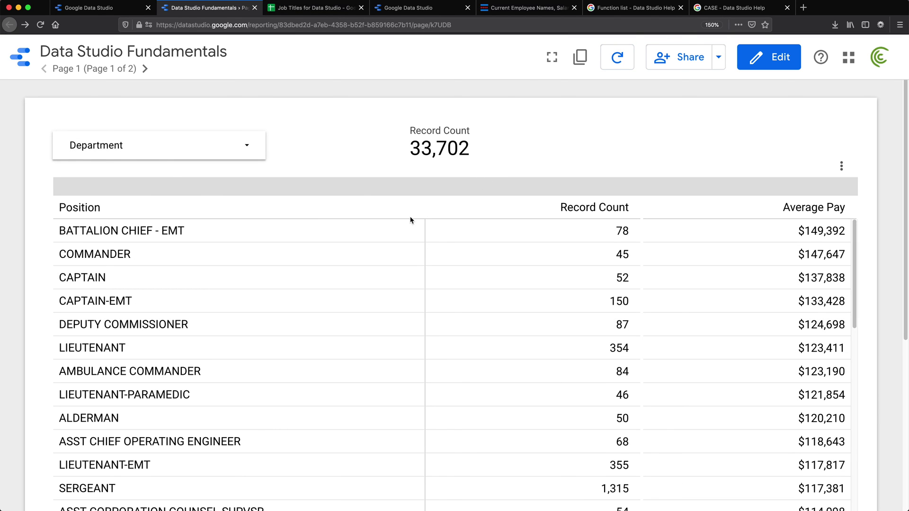
scroll(382, 285, down, 3)
scroll(385, 286, down, 2)
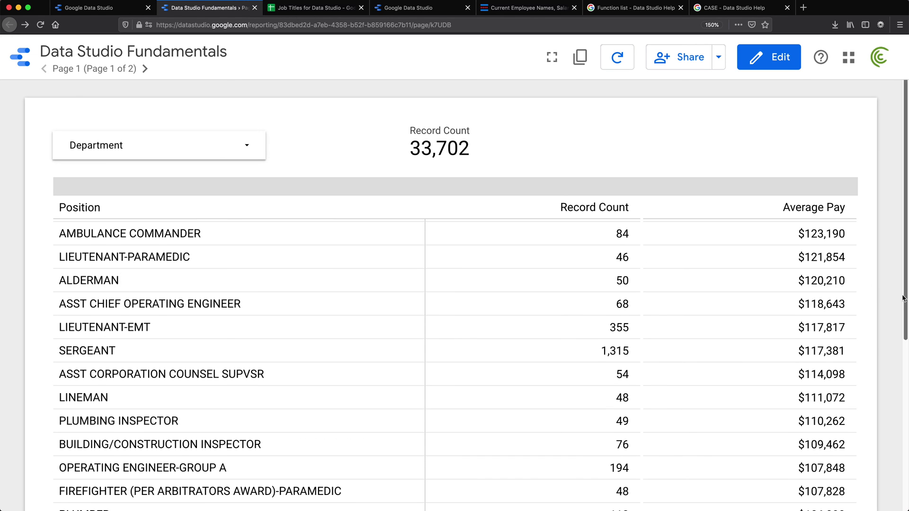
drag(857, 294, 869, 500)
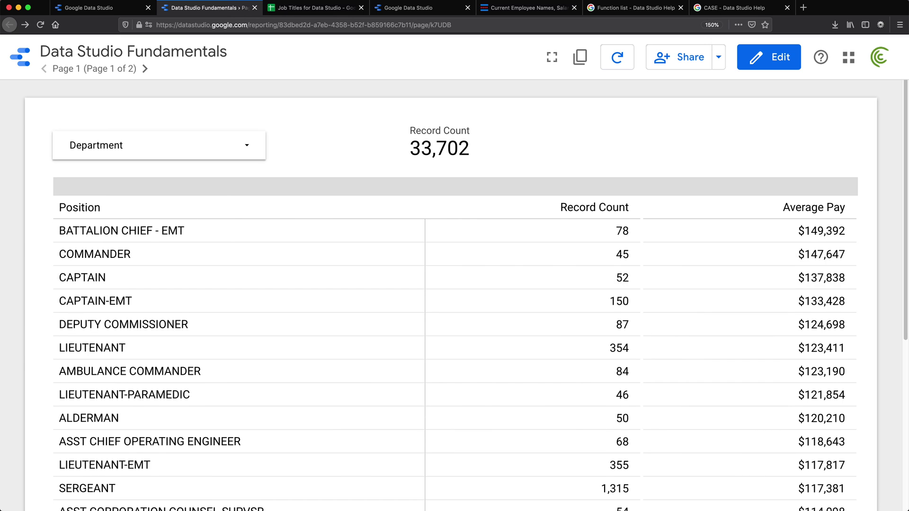
Step: Check the Position formula in D2 of the job titles spreadsheet and go back to the report
click(313, 7)
click(518, 207)
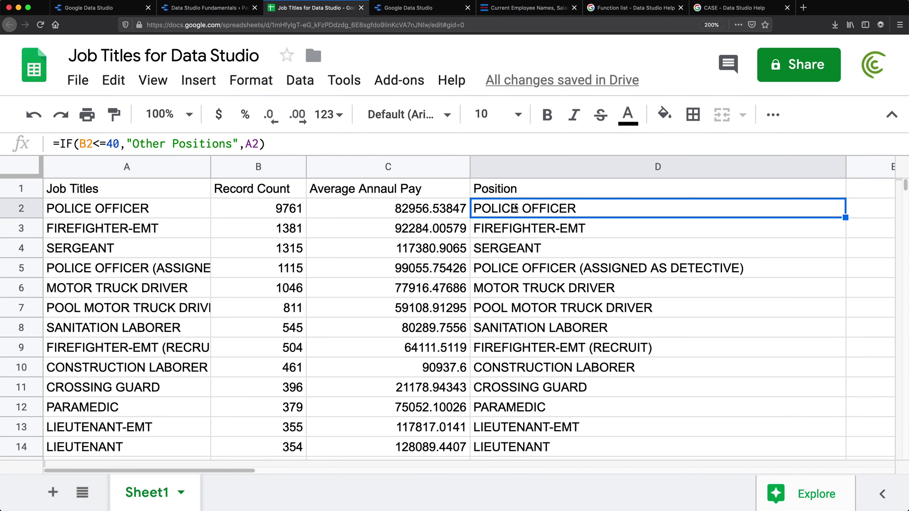
click(213, 9)
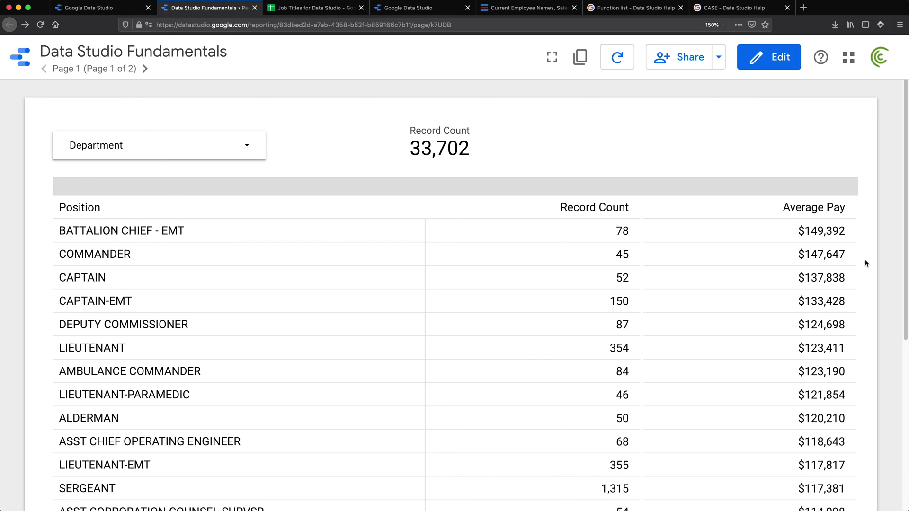
Step: Examine the record counts and average pay of the positions all the way down the pivot table
double_click(85, 257)
click(114, 166)
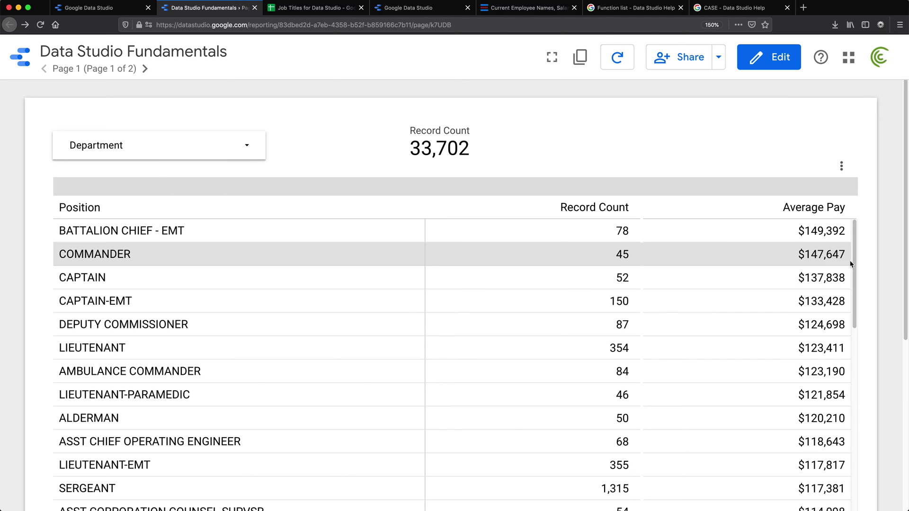
drag(856, 264, 856, 353)
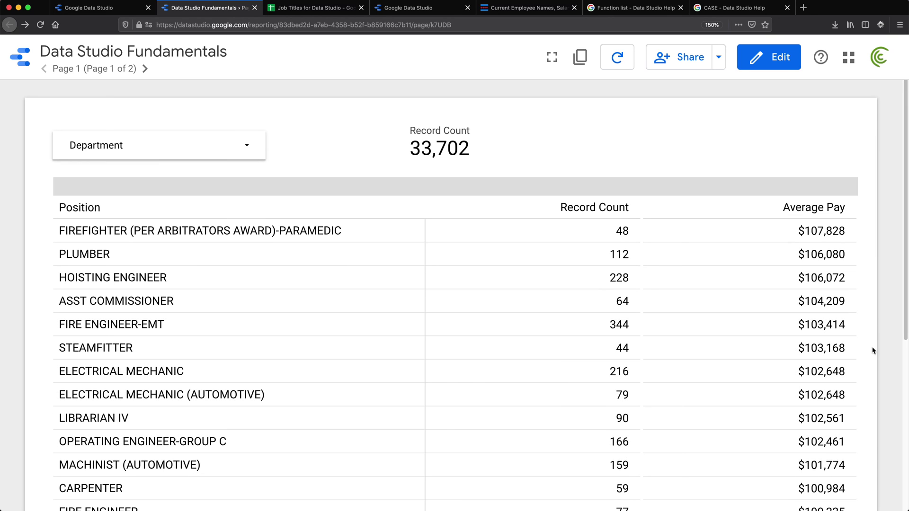
scroll(857, 349, down, 4)
scroll(669, 361, down, 10)
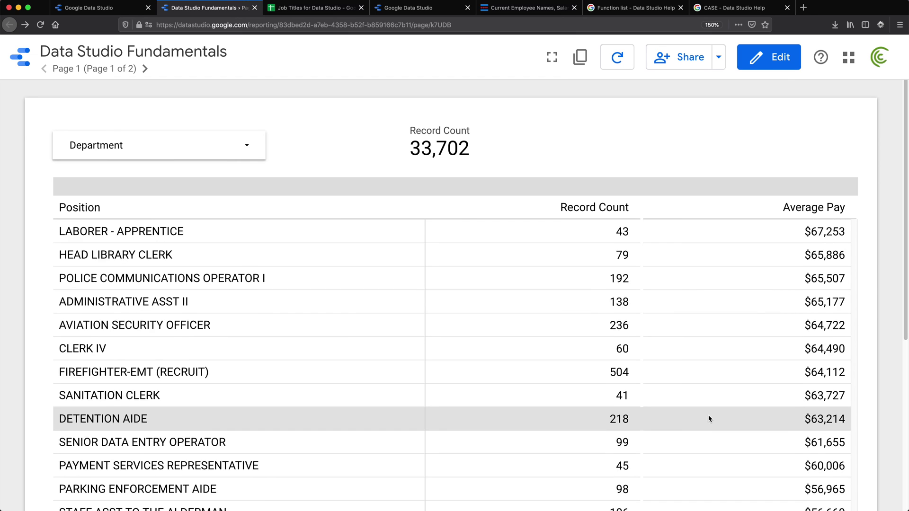
scroll(710, 420, down, 6)
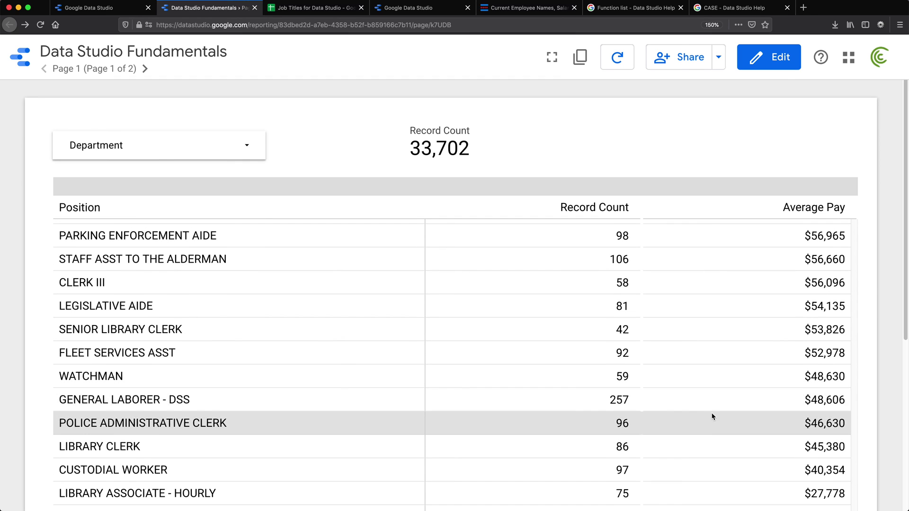
scroll(710, 412, down, 1)
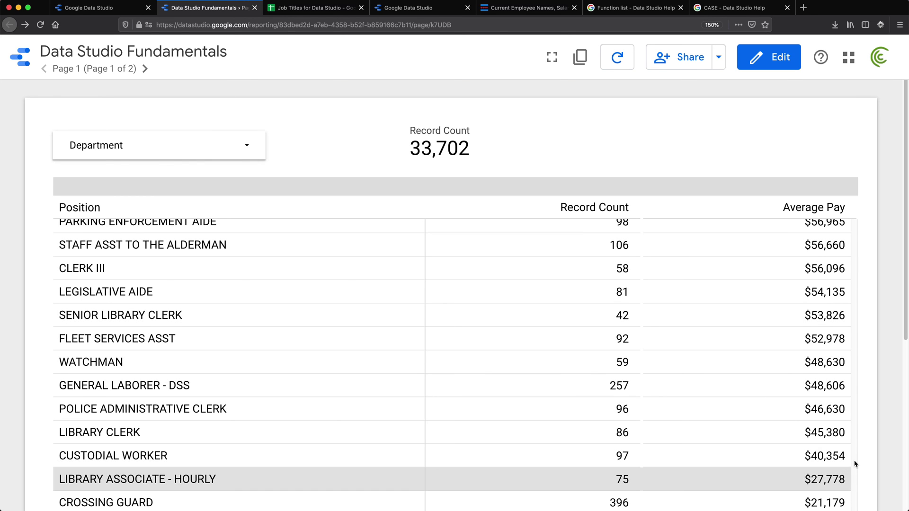
scroll(852, 447, up, 10)
Step: Switch to the job titles spreadsheet and edit D2 to =IF(B2<=100,"Other Positions",A2)
click(313, 7)
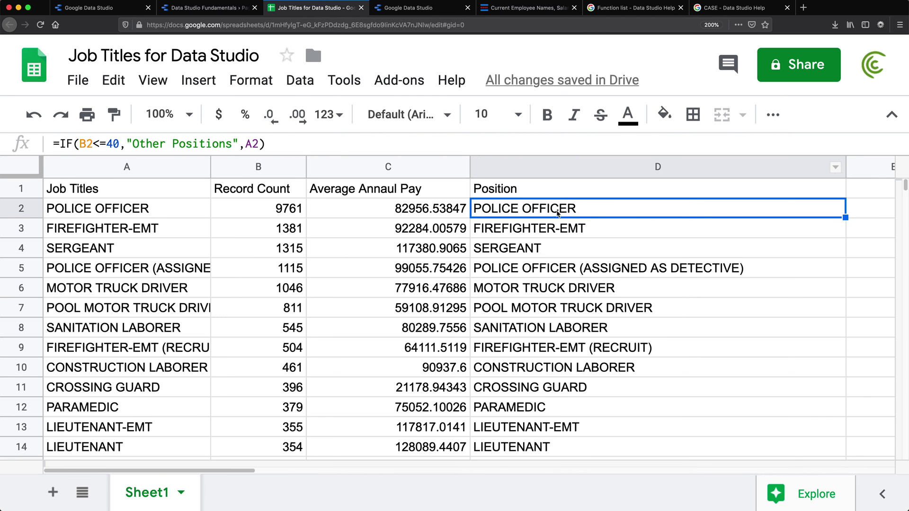
double_click(522, 208)
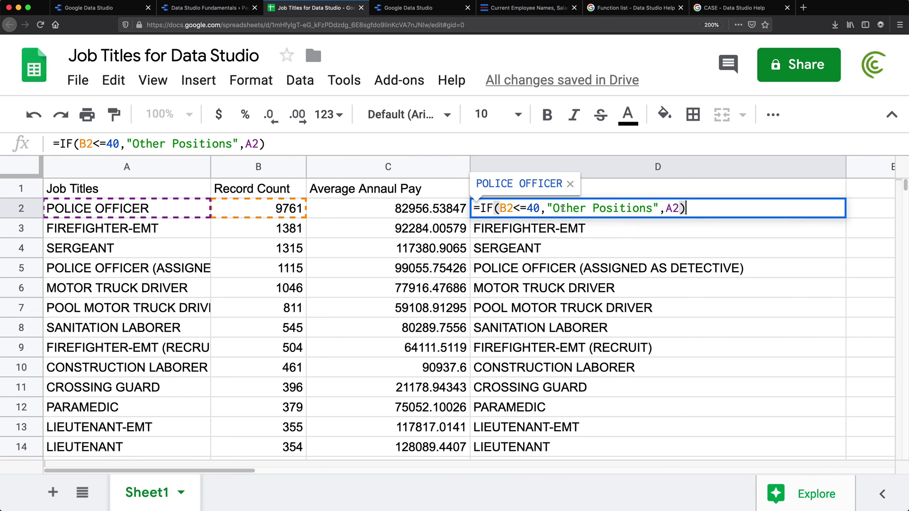
click(543, 209)
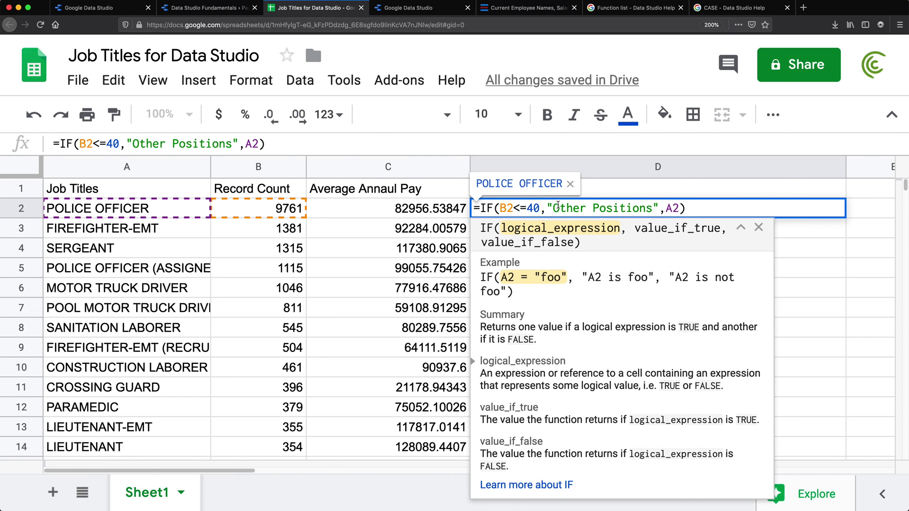
key(Left)
text(10)
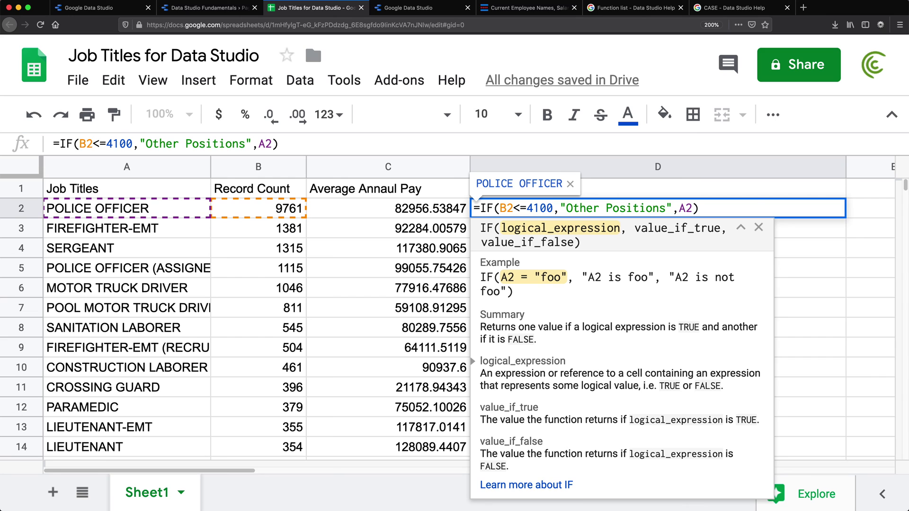
key(BackSpace)
key(BackSpace)
key(BackSpace)
text(10)
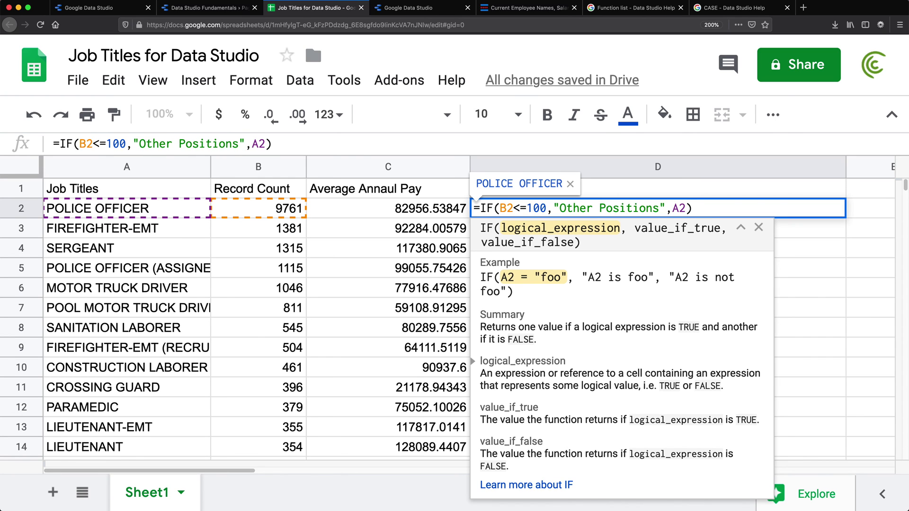
key(Return)
Step: Fill the D2 formula with the threshold of 100 down the Position column through row 1120
click(598, 208)
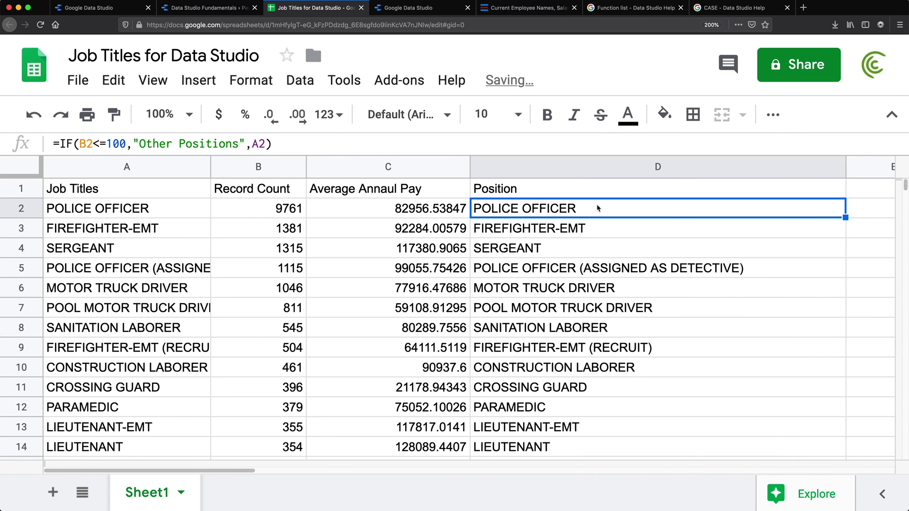
key(ctrl+shift+Down)
key(ctrl+d)
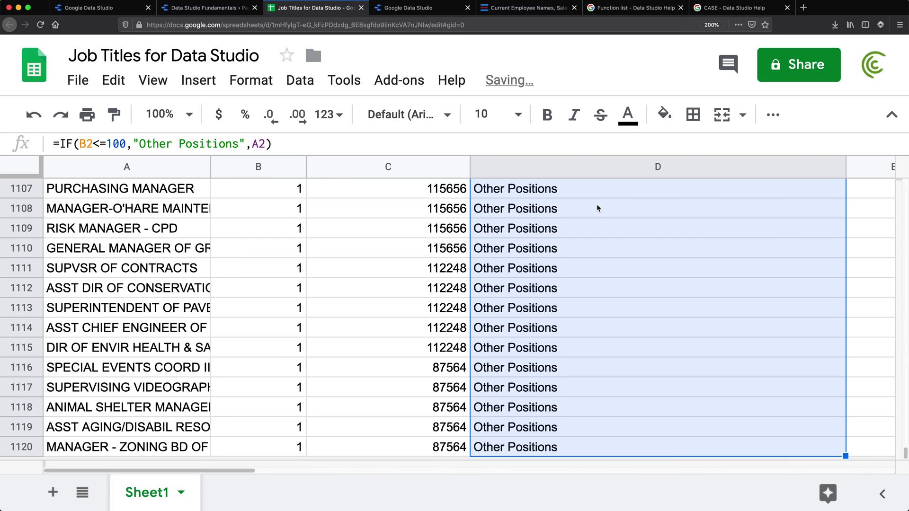
key(ctrl+Up)
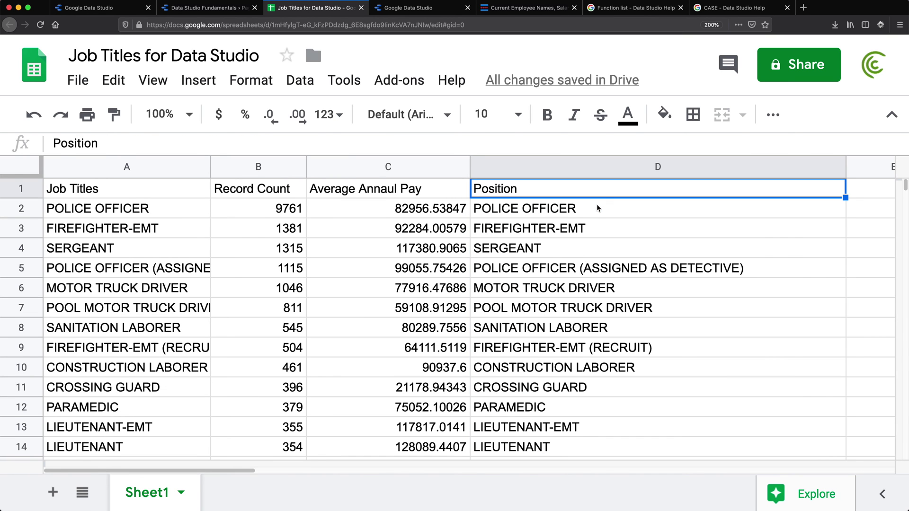
Step: Return to the Data Studio Fundamentals report, refresh its data, and review the position table from its first row
click(209, 8)
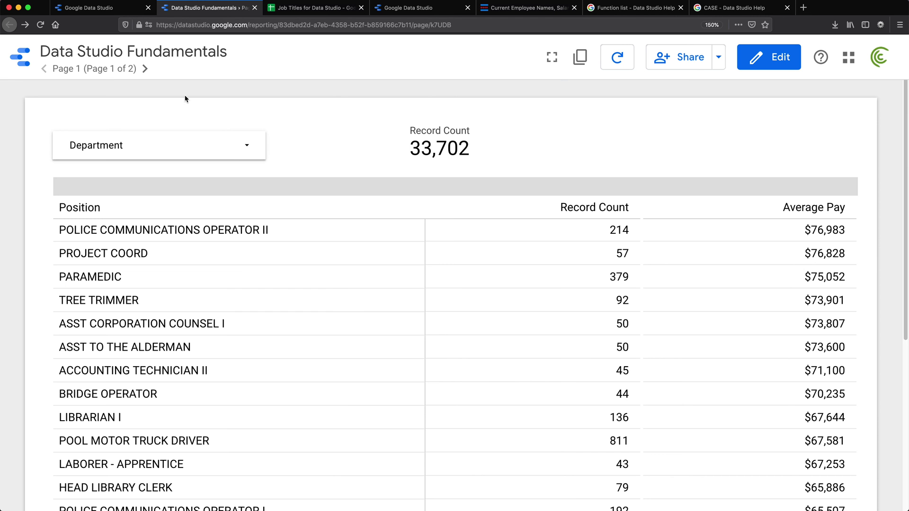
click(626, 62)
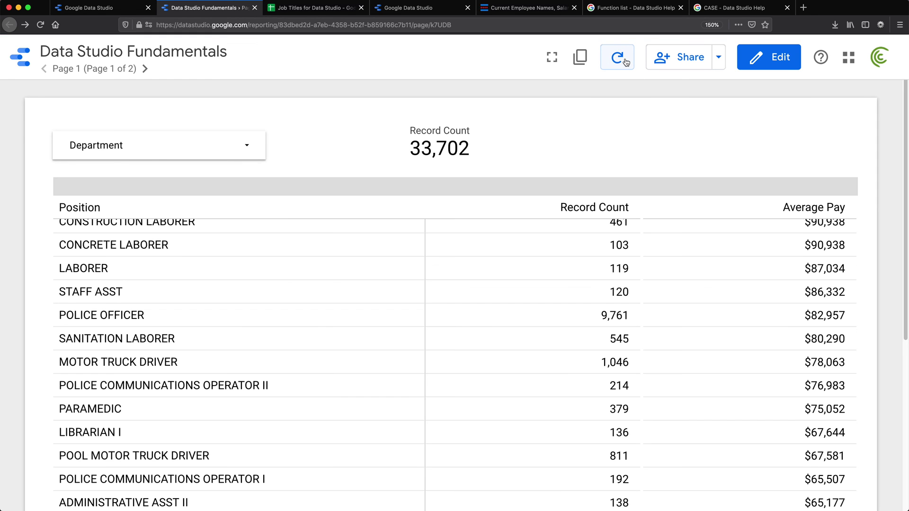
scroll(625, 286, up, 3)
drag(853, 349, 852, 212)
Step: Filter the report's Department to POLICE only
click(246, 147)
click(78, 153)
mouse_move(78, 210)
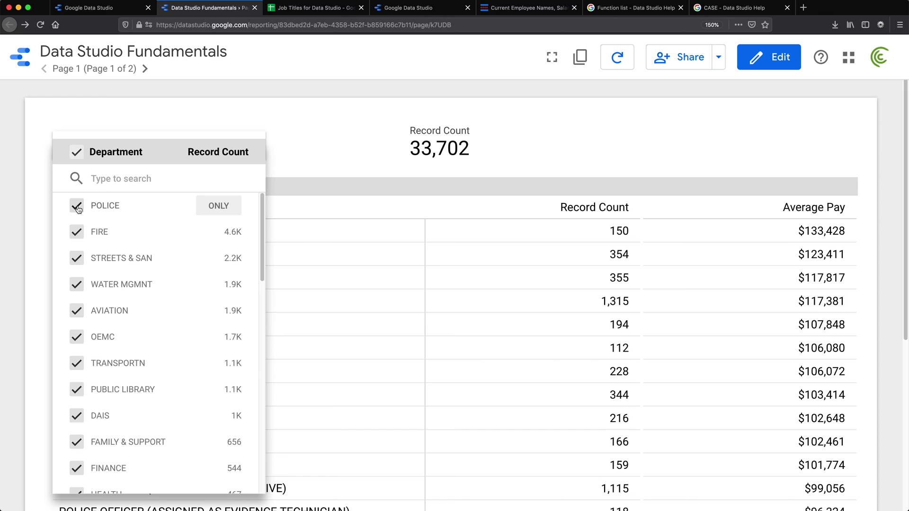
click(219, 206)
click(866, 209)
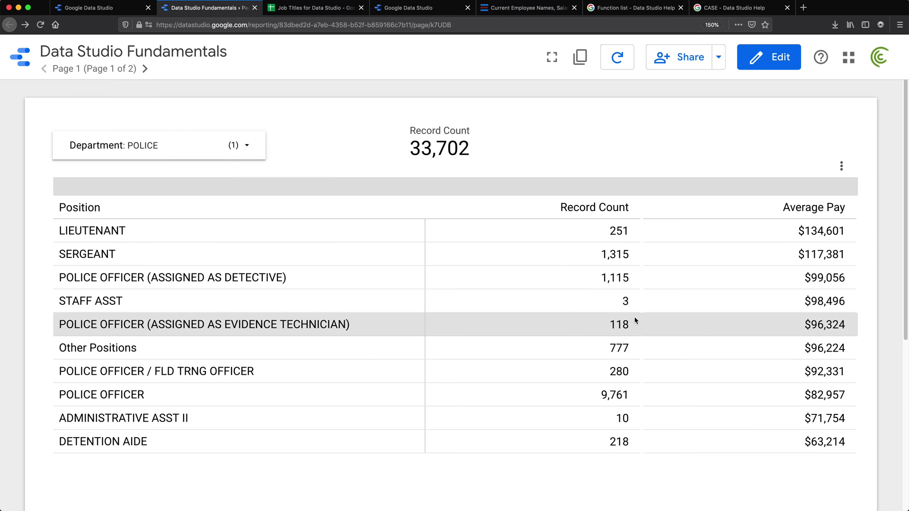
Step: Filter the report's Department to FIRE instead of POLICE and review the position table and the Record Count scorecard
click(249, 145)
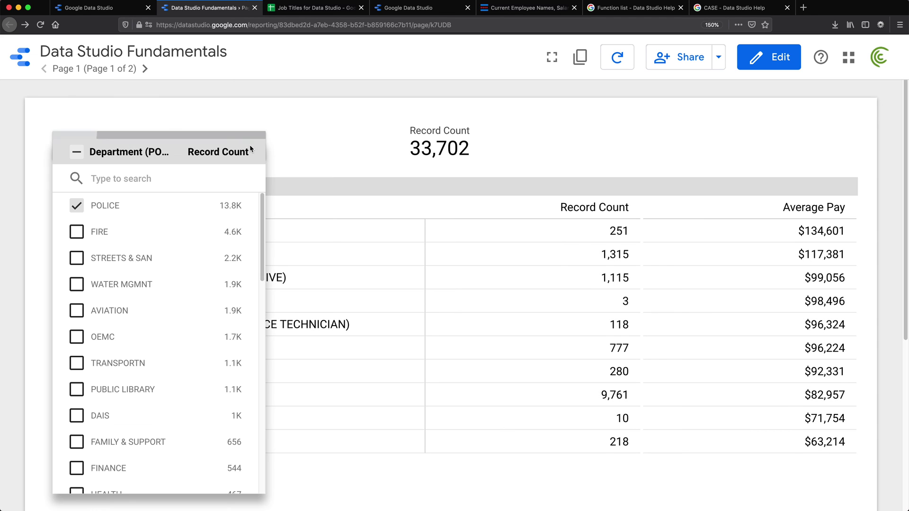
click(76, 232)
click(77, 206)
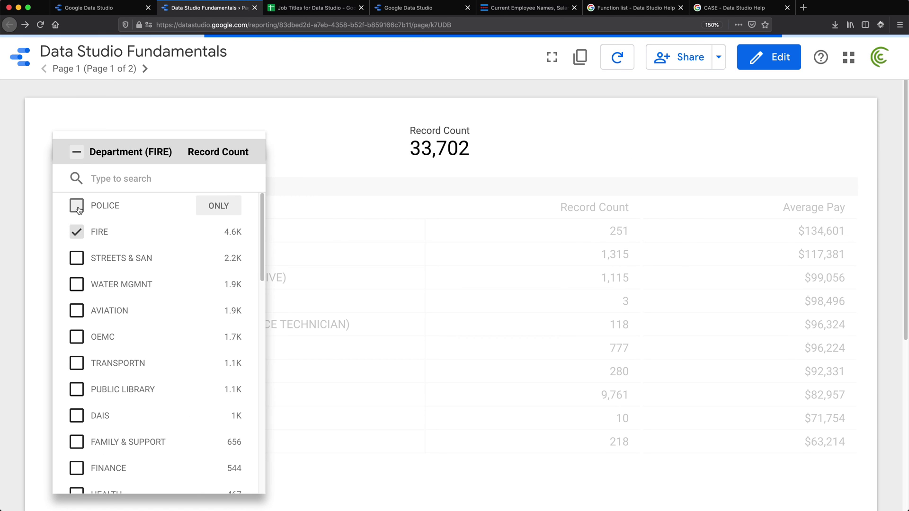
click(308, 138)
scroll(308, 138, down, 4)
scroll(309, 138, up, 2)
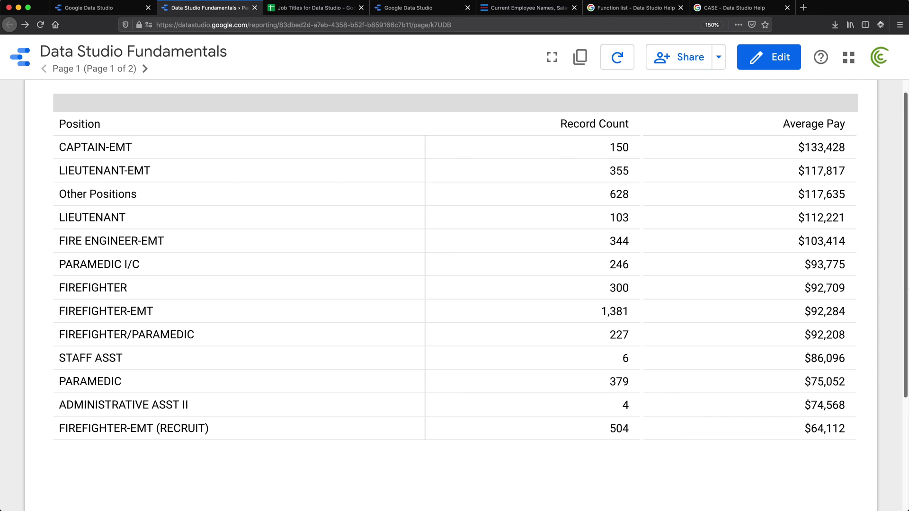
scroll(888, 270, up, 3)
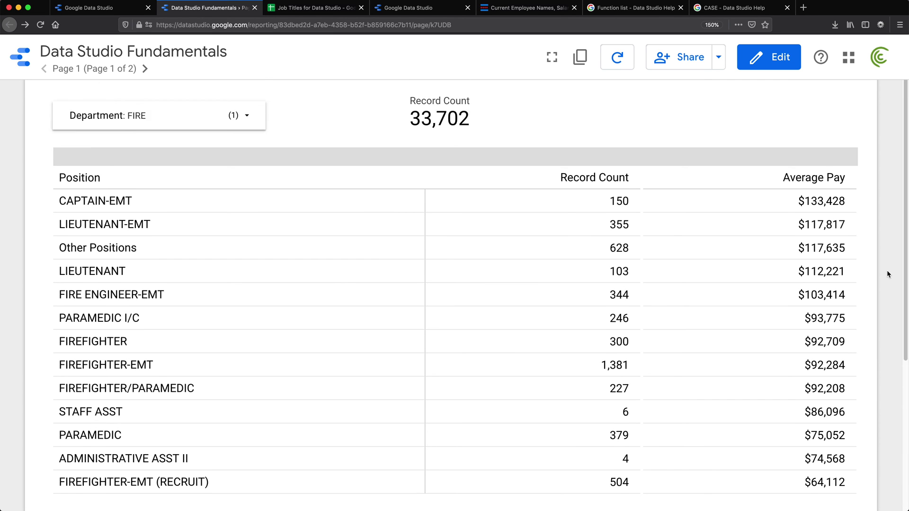
triple_click(440, 145)
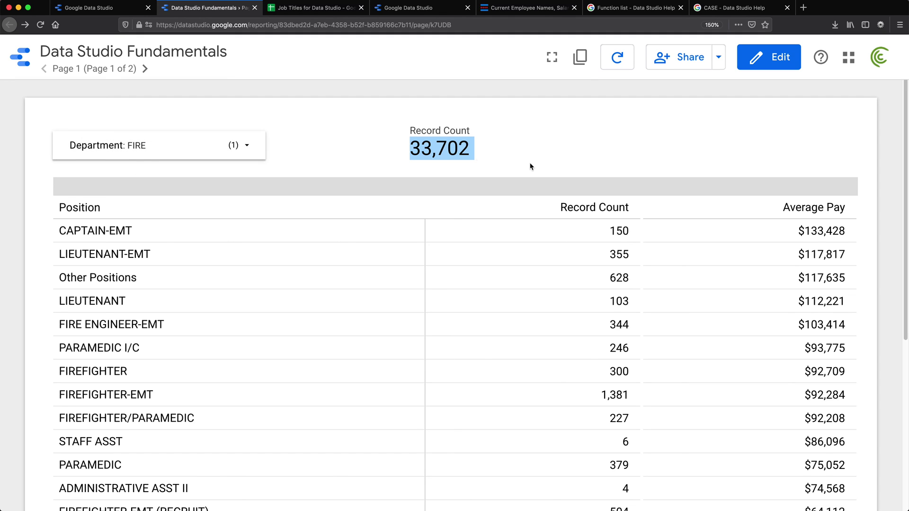
click(541, 140)
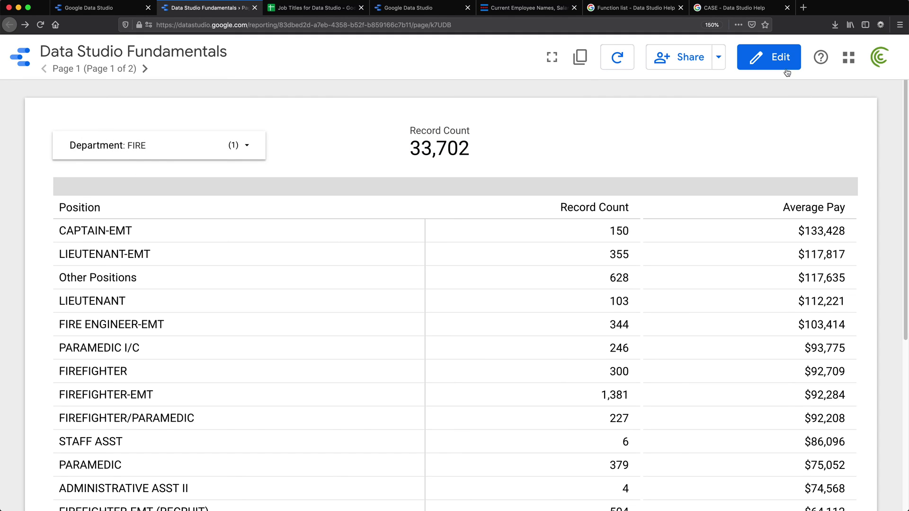
Step: Return the report to editing and switch the Record Count scorecard's data source to Blended Data (2), with Record Count as its metric
click(770, 58)
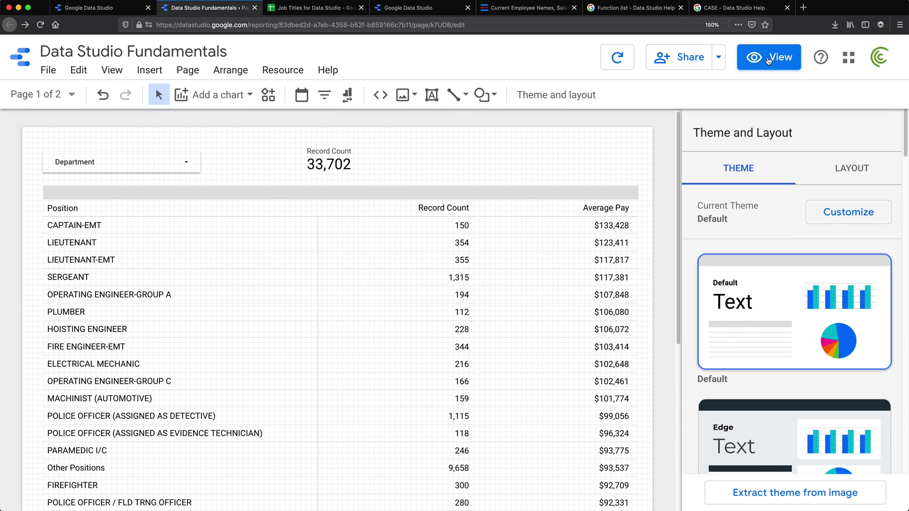
click(325, 161)
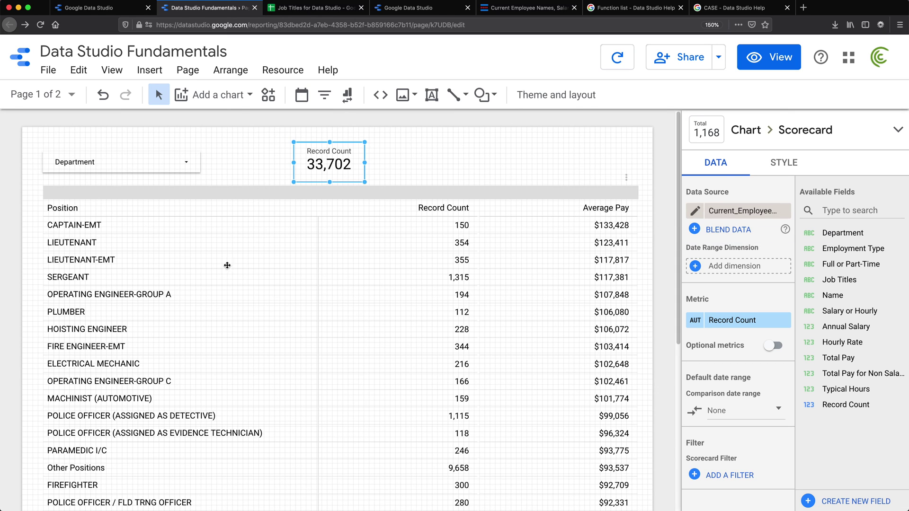
click(728, 216)
click(766, 222)
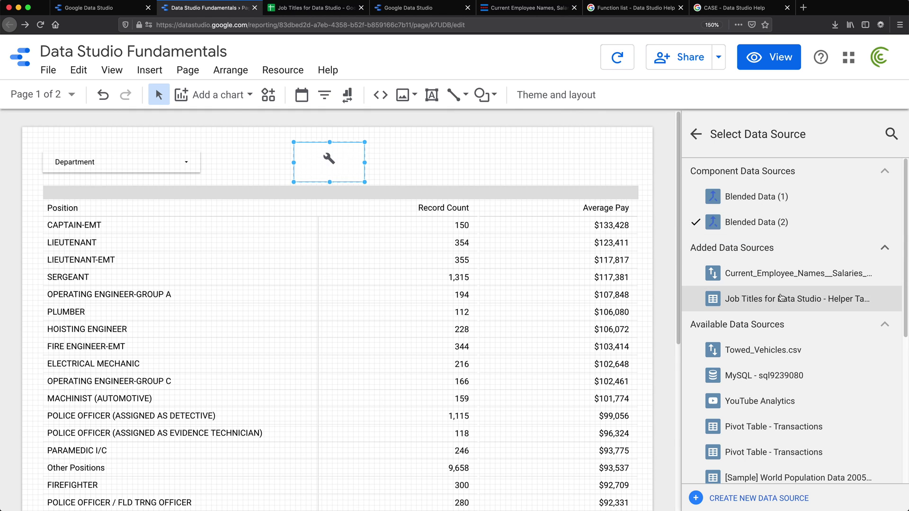
click(695, 137)
drag(838, 280, 758, 266)
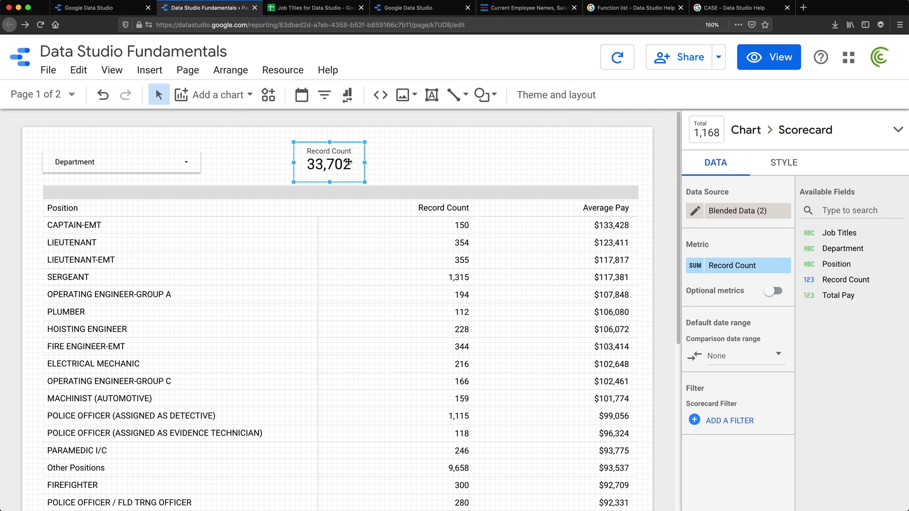
Step: Duplicate the Record Count scorecard beside the original and set the copy's metric to Total Pay, aggregated as Average and named Average Pay
drag(351, 160, 455, 144)
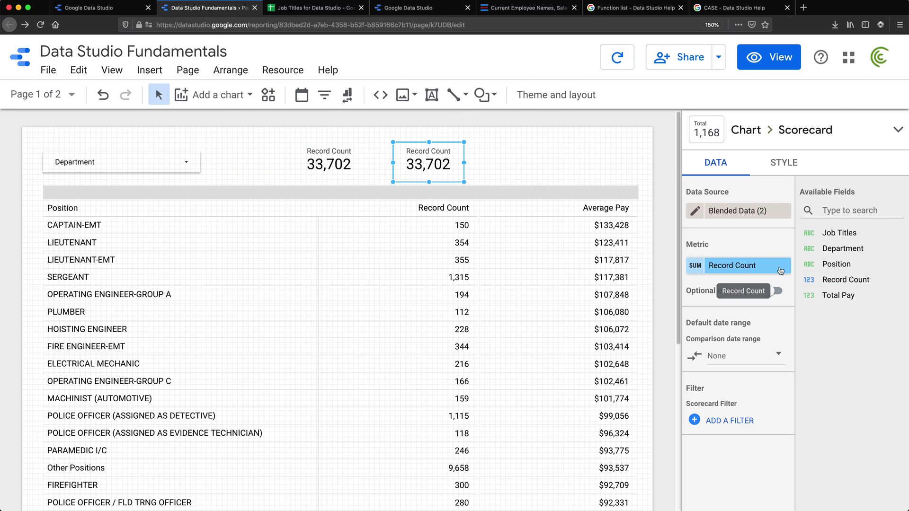
drag(848, 295, 772, 273)
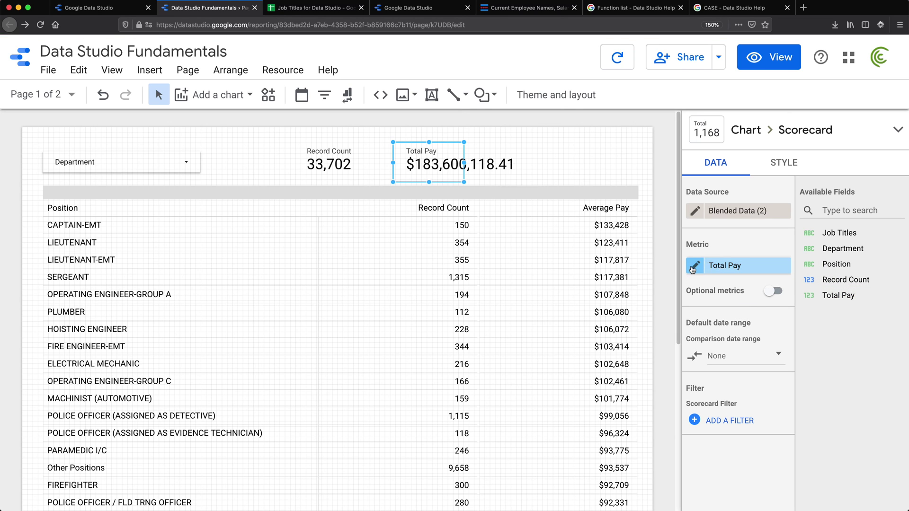
click(694, 266)
click(555, 234)
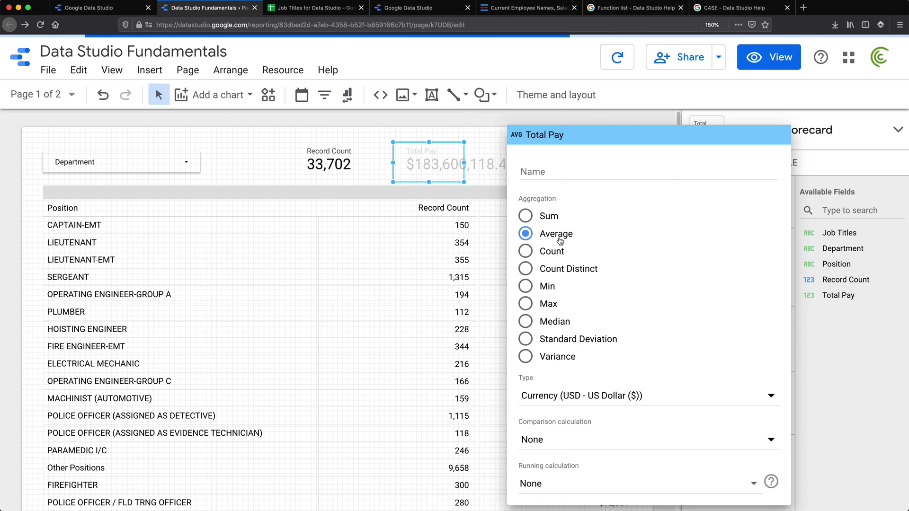
click(532, 171)
text(Average Pay)
key(Return)
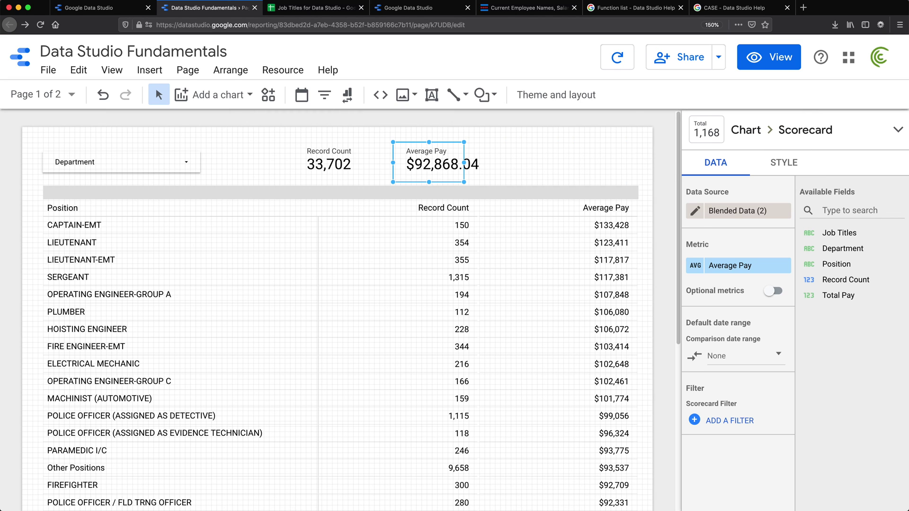
Step: Widen the Average Pay scorecard to fit its value, move it farther from Record Count, and check the Department control's data source
drag(465, 183, 504, 181)
drag(475, 146, 493, 146)
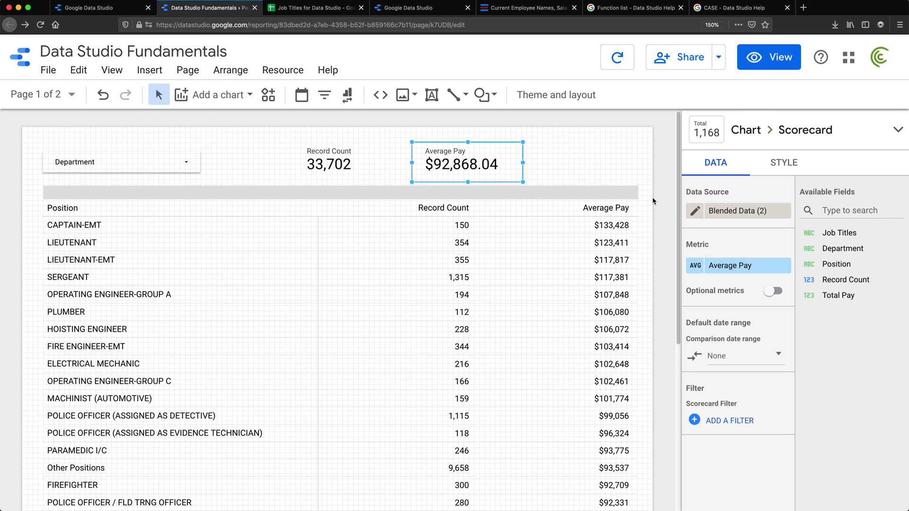
click(136, 162)
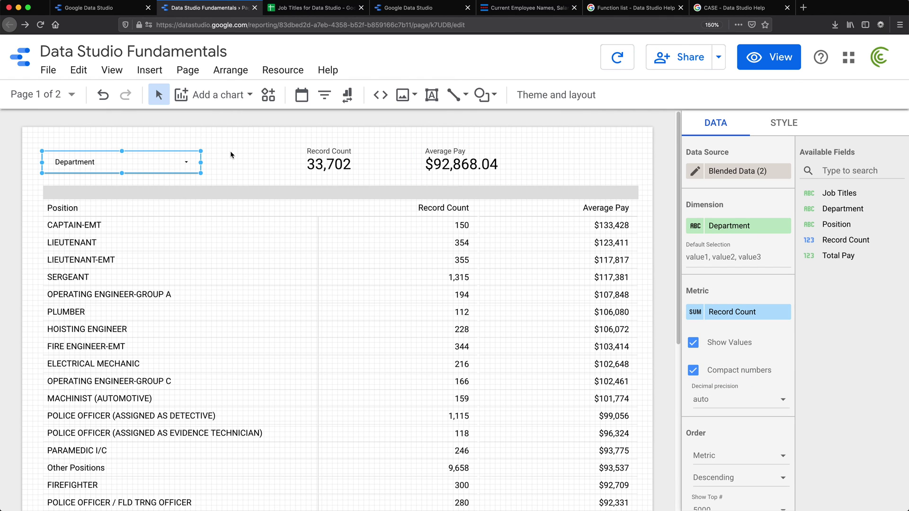
click(580, 93)
Step: View the report with Department filtered to FIRE only and check the Record Count and Average Pay scorecards
click(757, 56)
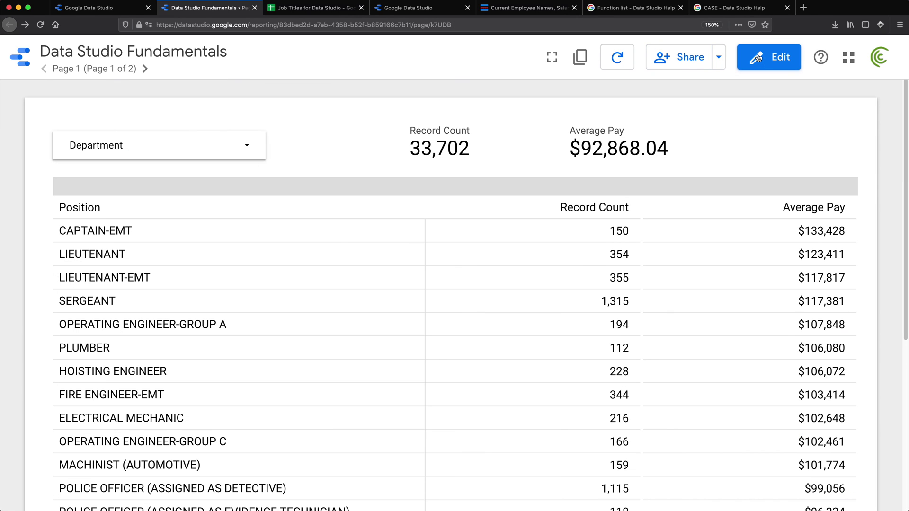
click(245, 146)
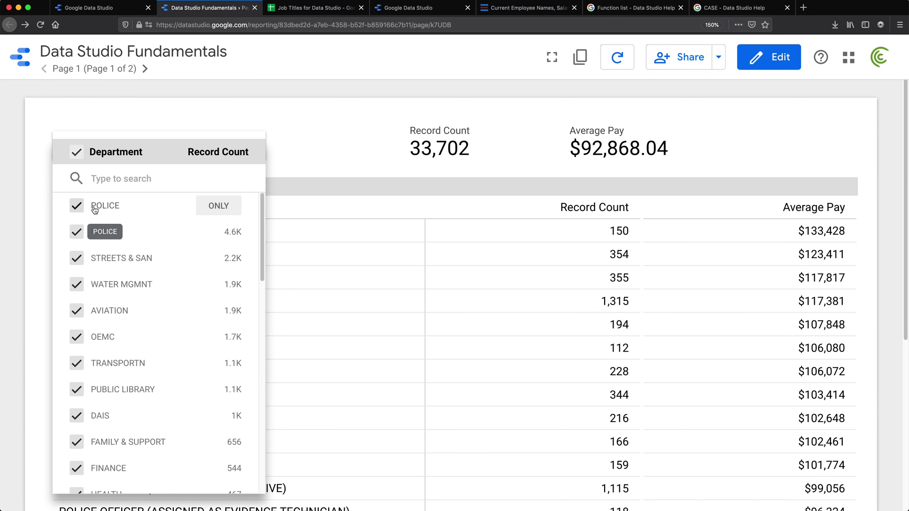
click(225, 238)
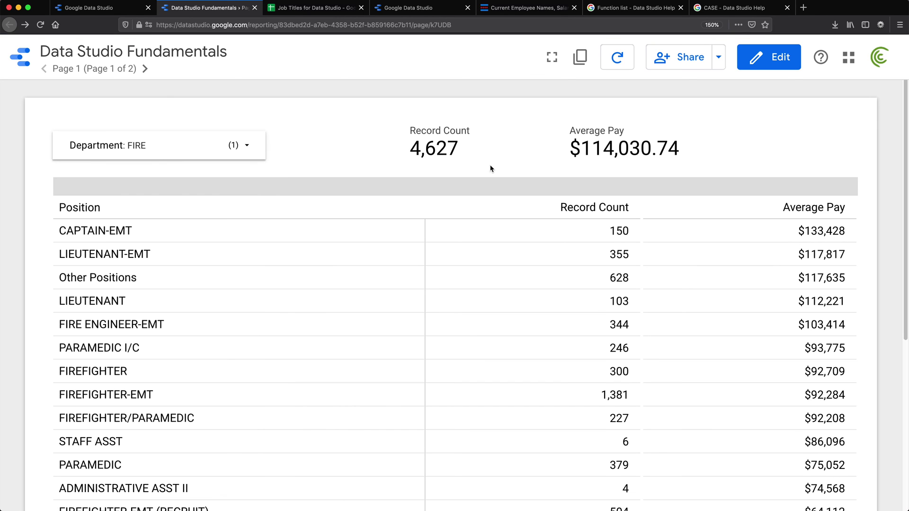
drag(413, 147, 464, 151)
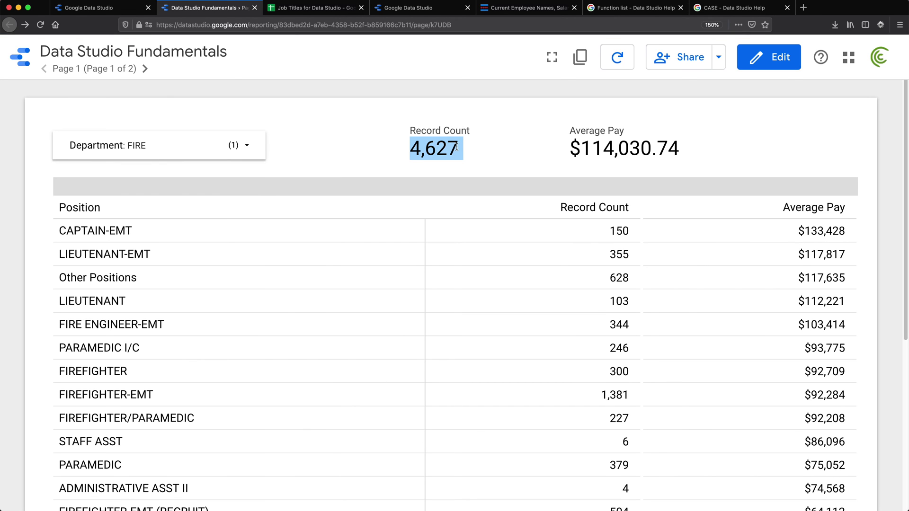
drag(569, 149, 690, 148)
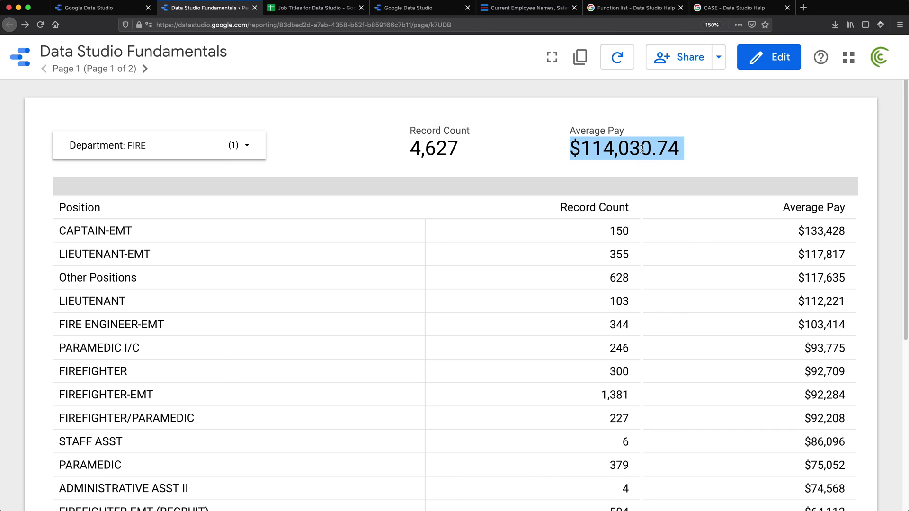
click(608, 148)
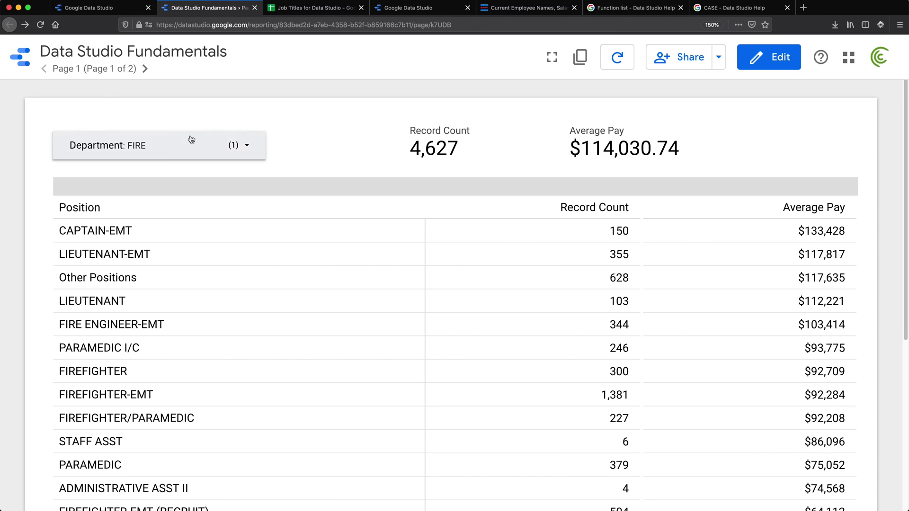
Step: Change the Department filter to AVIATION only to check how both scorecards and the position table respond
click(251, 148)
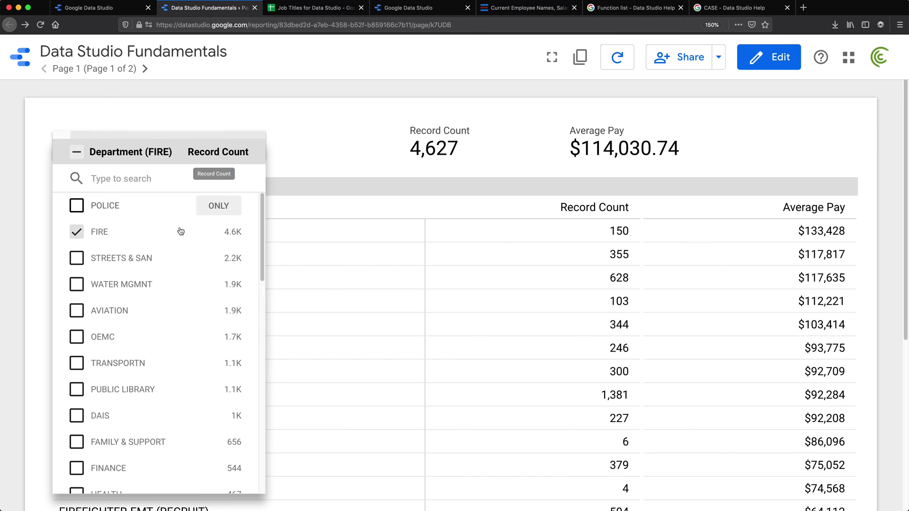
click(78, 232)
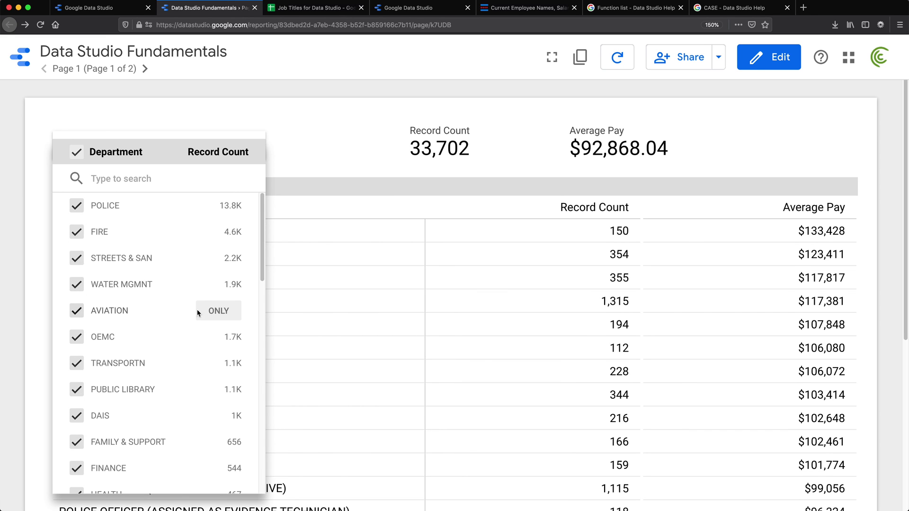
click(226, 317)
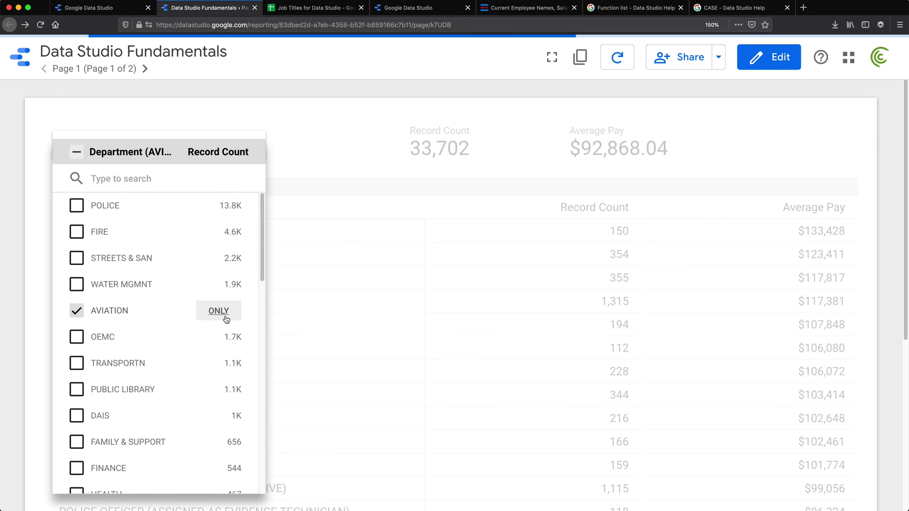
click(663, 135)
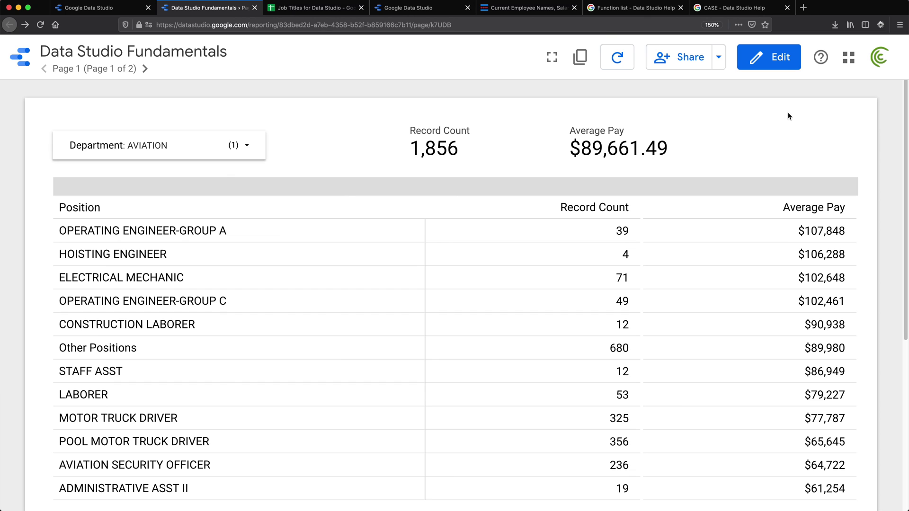
Step: Return to editing, set the Average Pay scorecard's decimal precision to 0, and narrow the scorecard slightly
click(769, 59)
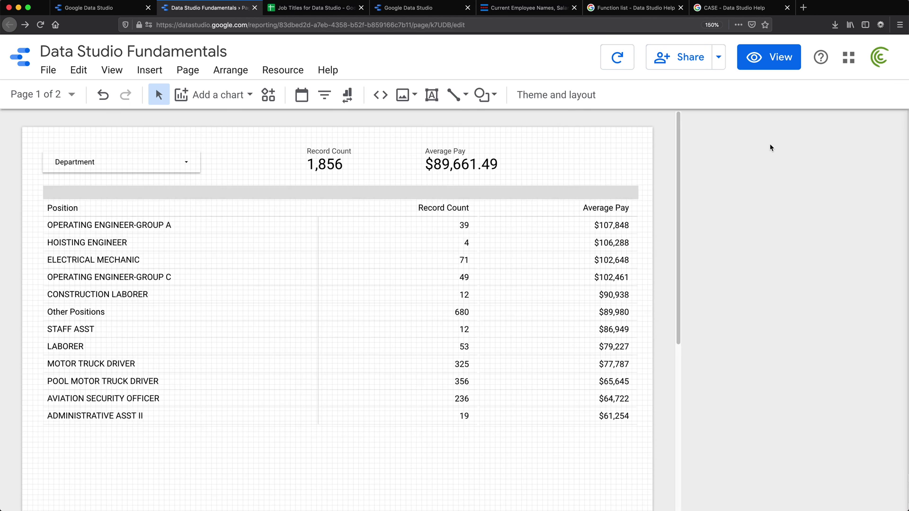
click(485, 163)
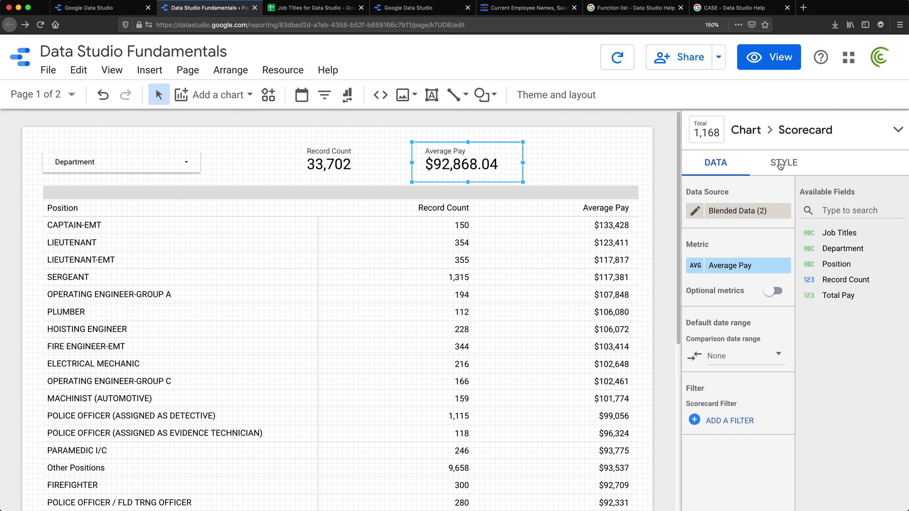
click(792, 165)
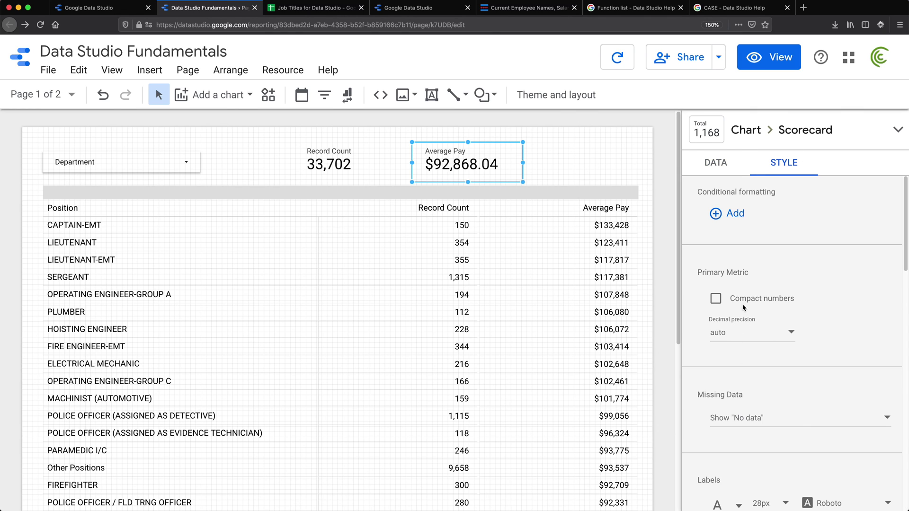
scroll(743, 311, down, 2)
click(780, 279)
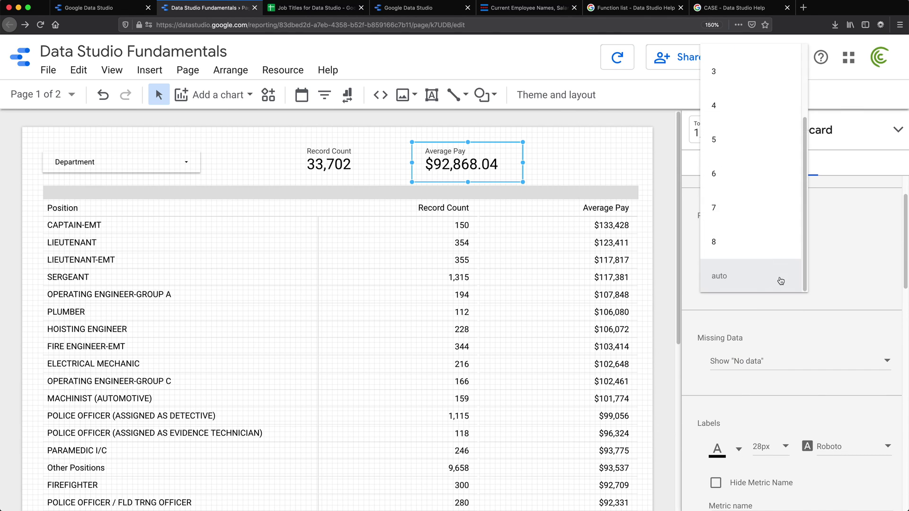
scroll(743, 107, up, 3)
click(730, 61)
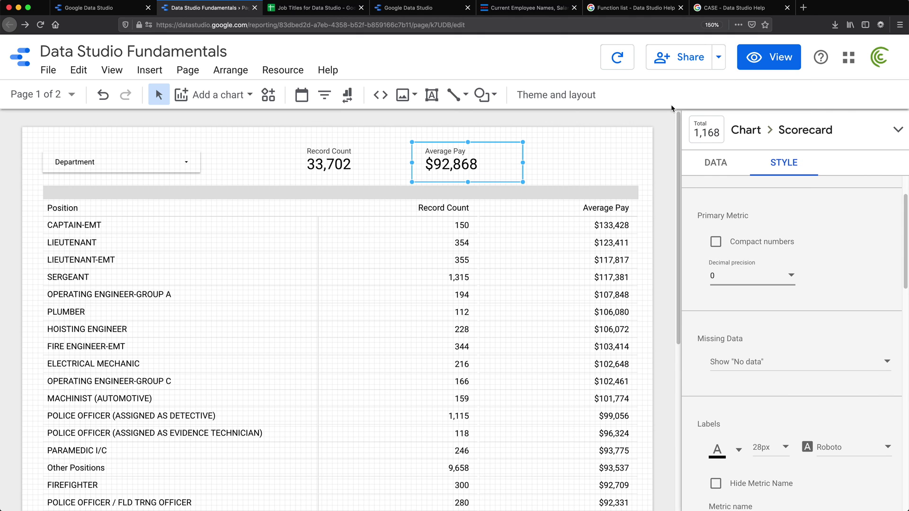
drag(524, 182, 508, 180)
click(397, 157)
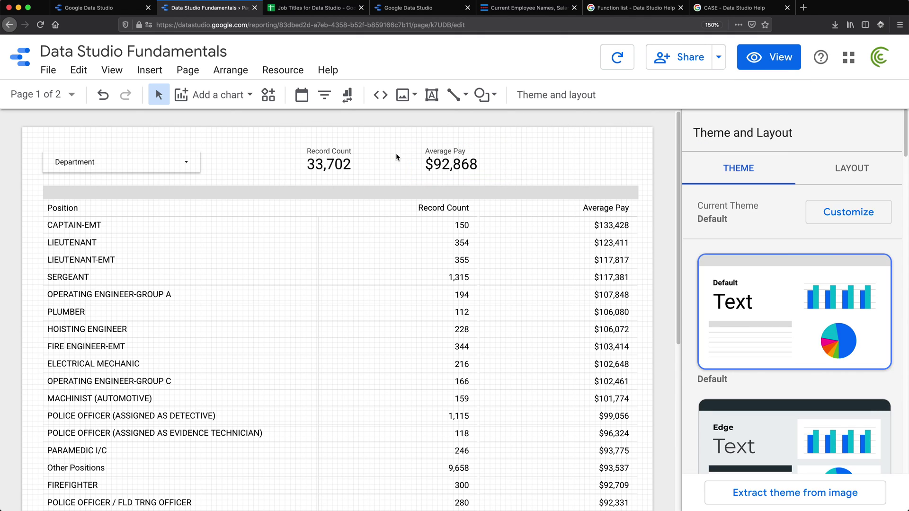
Step: Check the position pivot table's data source on Page 1 and open Page 2 of the report
click(423, 221)
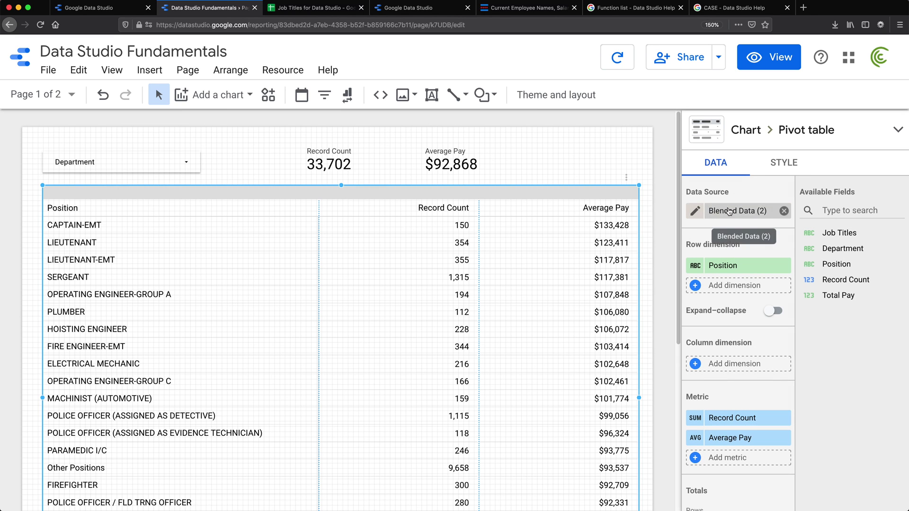
click(71, 95)
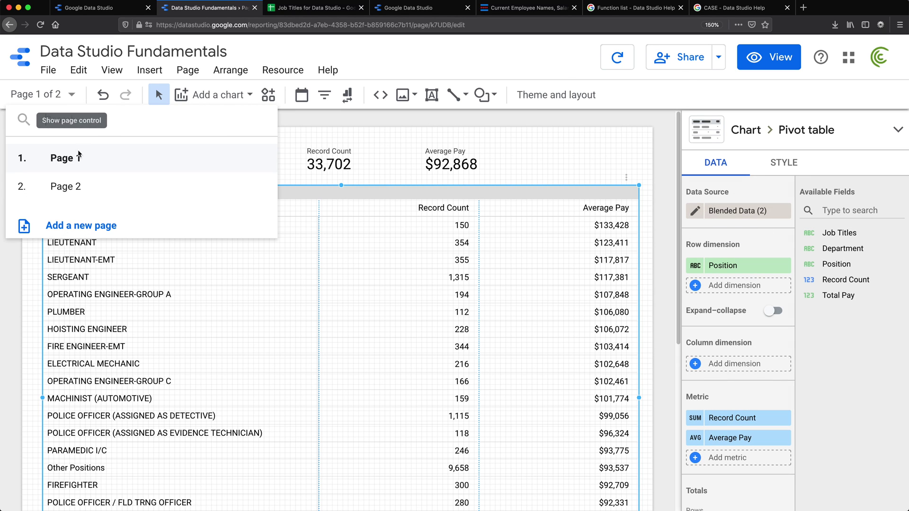
click(81, 186)
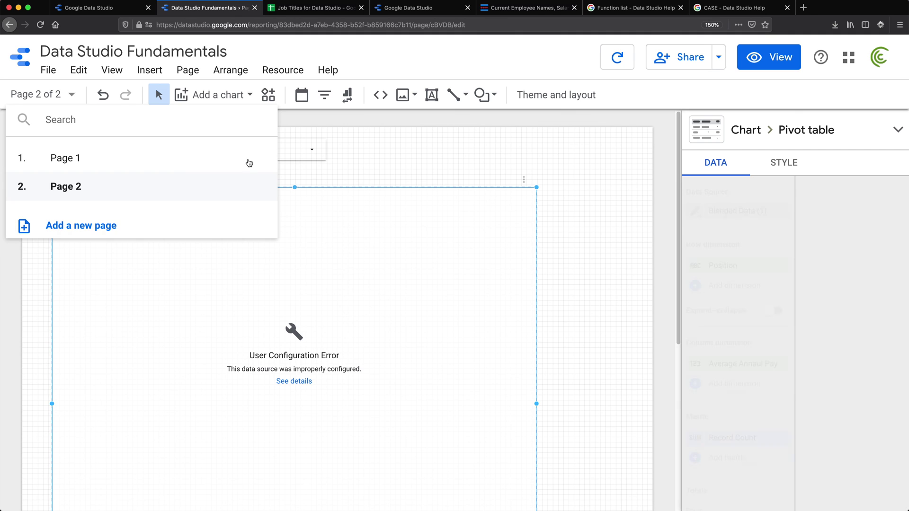
Step: Switch the Page 2 pivot table's data source to the Current_Employee_Names__Salaries__and_Position_Titles.csv source
click(615, 223)
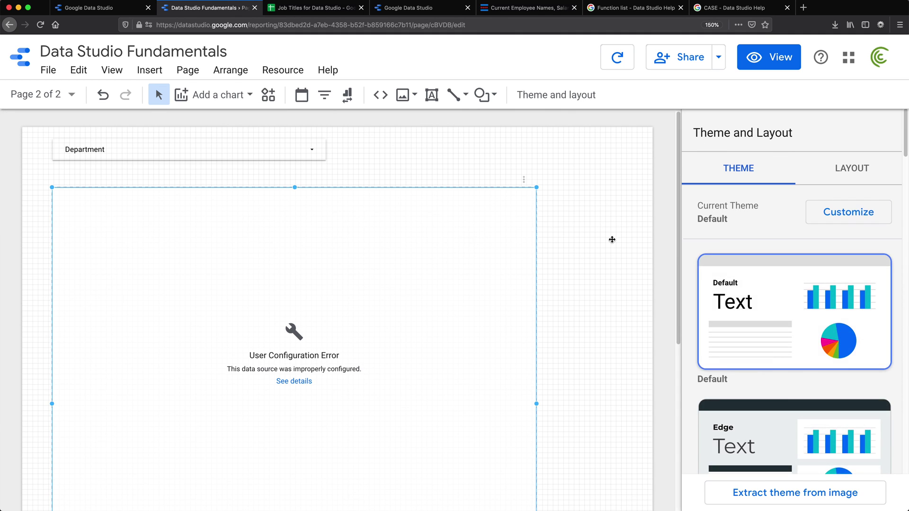
click(494, 240)
click(747, 210)
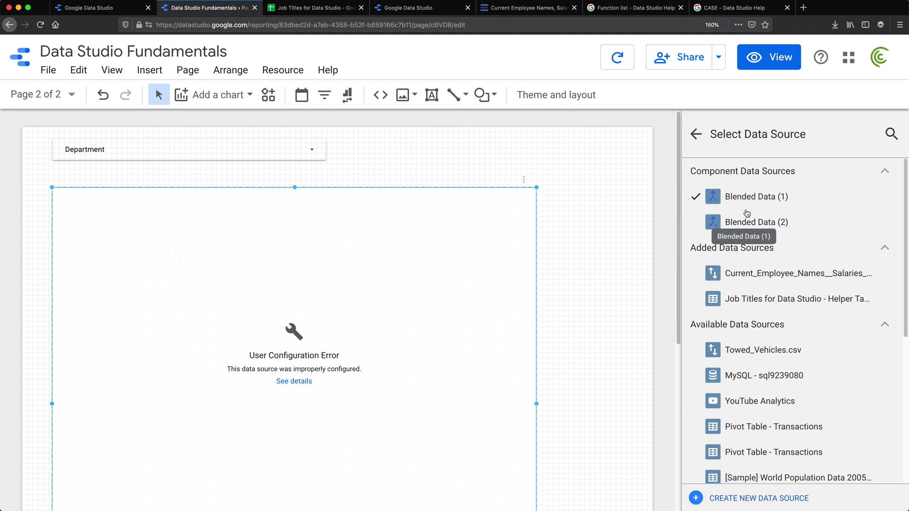
click(782, 279)
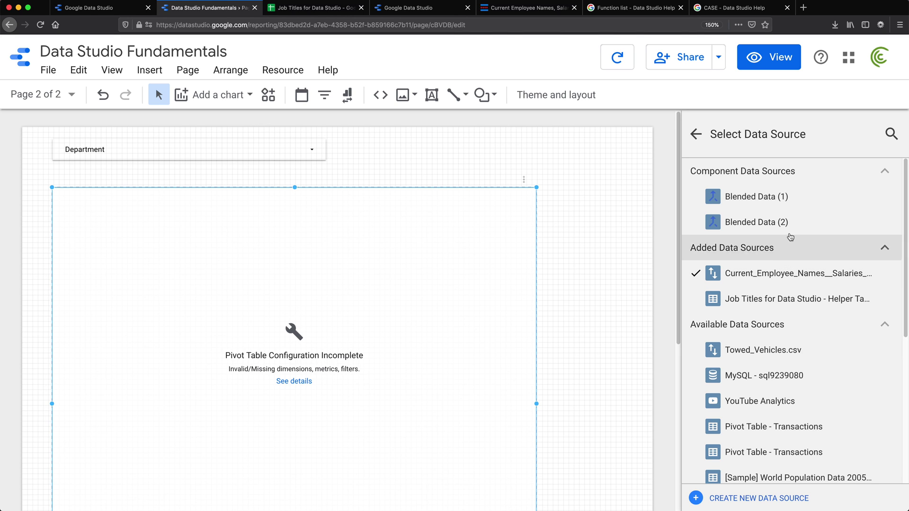
click(702, 135)
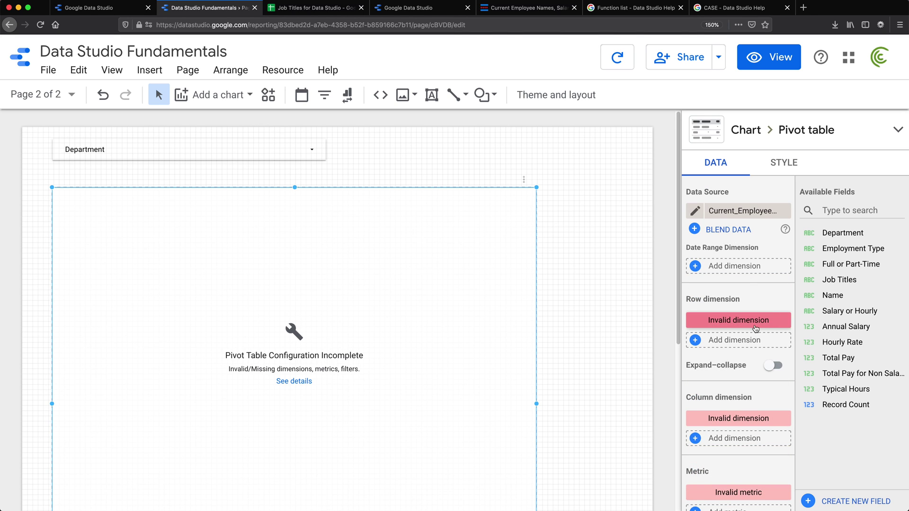
Step: Remove the pivot table's invalid dimensions and use Job Titles as the row dimension with Record Count as the metric
click(784, 420)
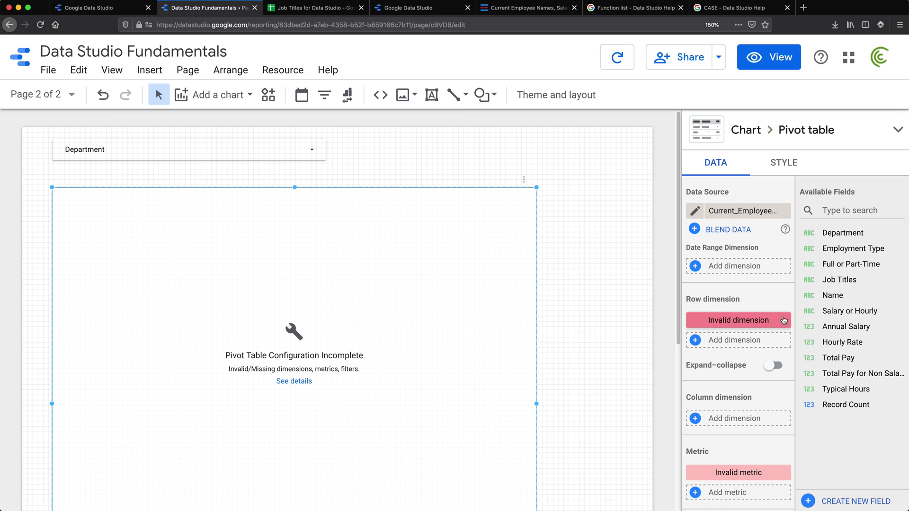
drag(854, 283, 770, 332)
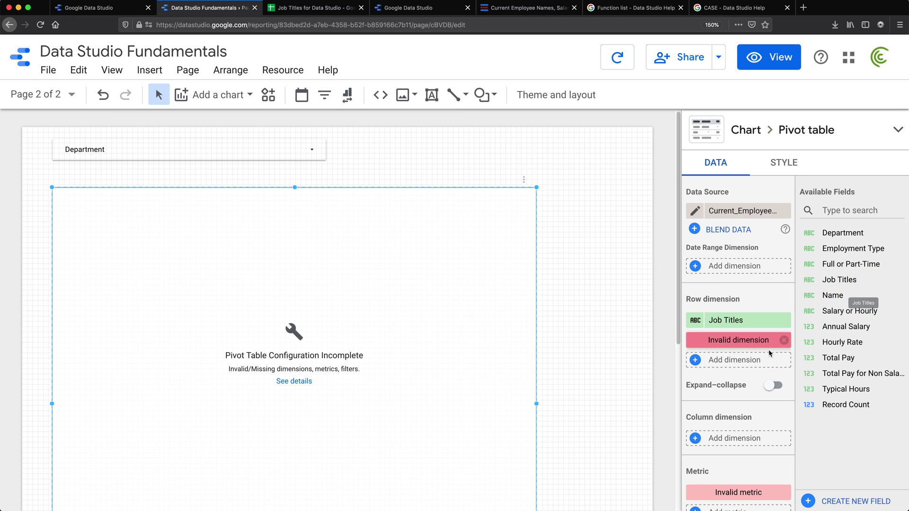
click(785, 340)
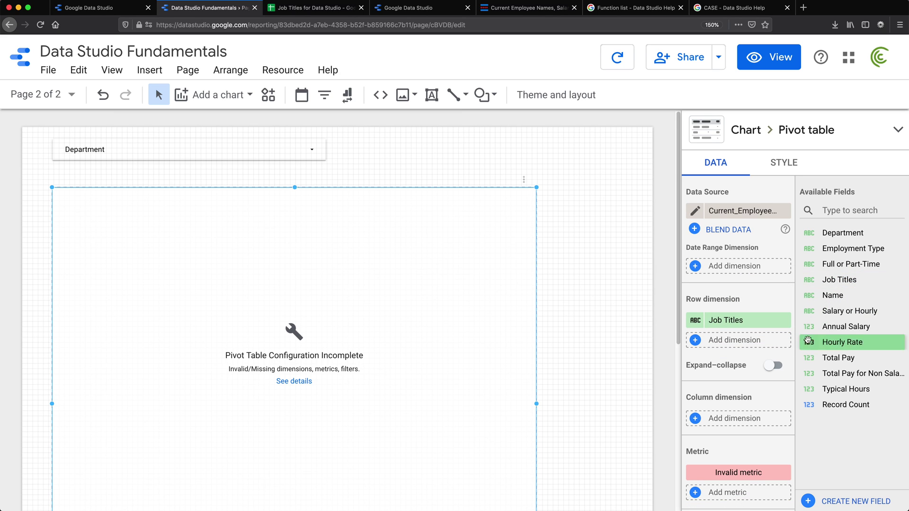
scroll(728, 293, down, 1)
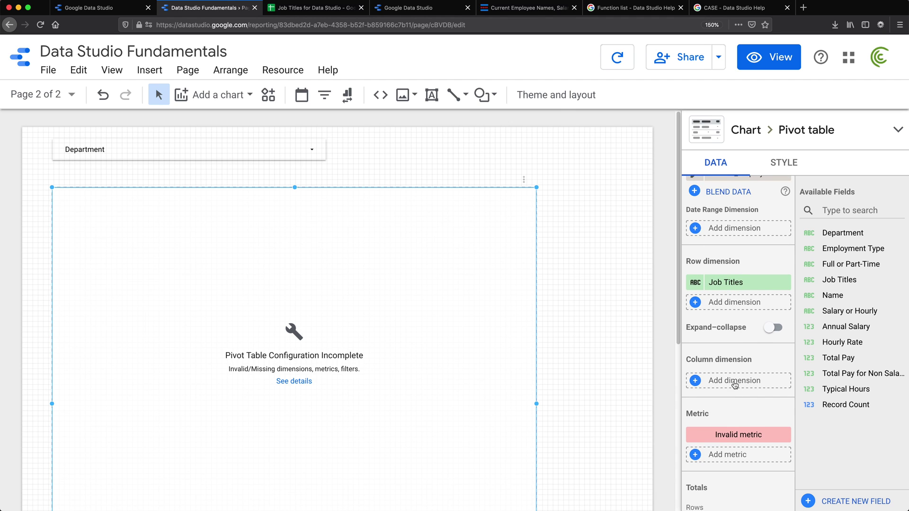
scroll(737, 381, down, 4)
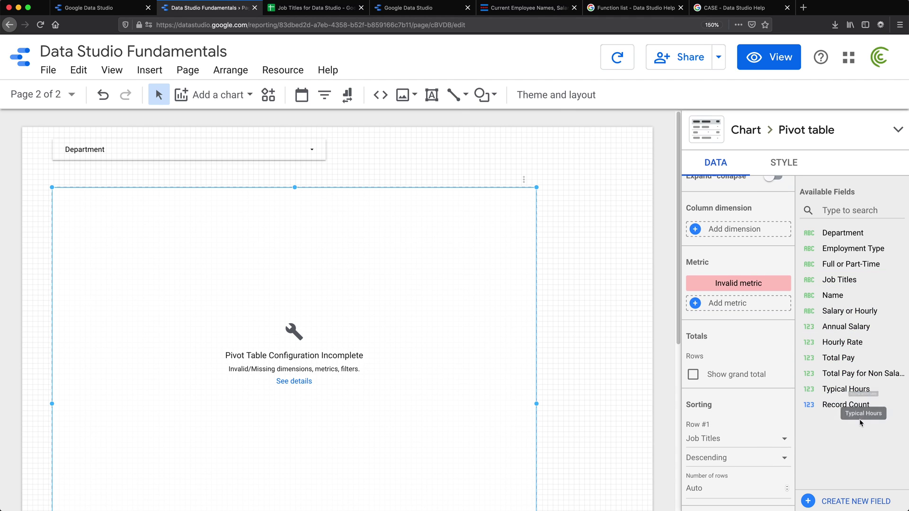
drag(852, 406, 753, 284)
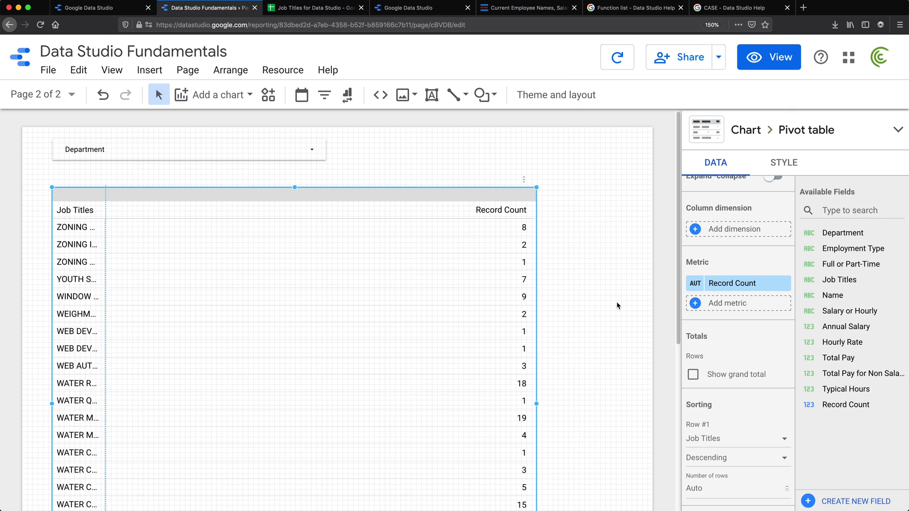
Step: Widen the pivot table's Job Titles column to show full titles and sort the rows by Record Count
drag(109, 206, 240, 203)
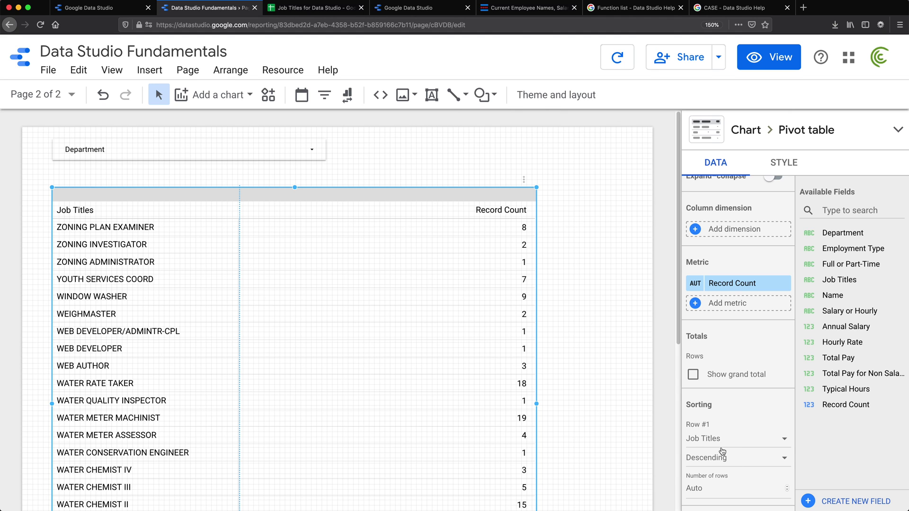
click(752, 441)
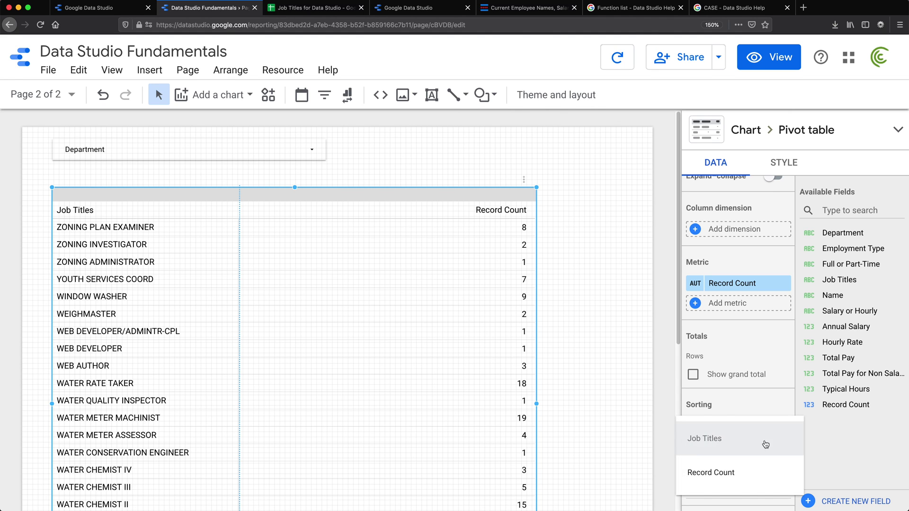
click(706, 472)
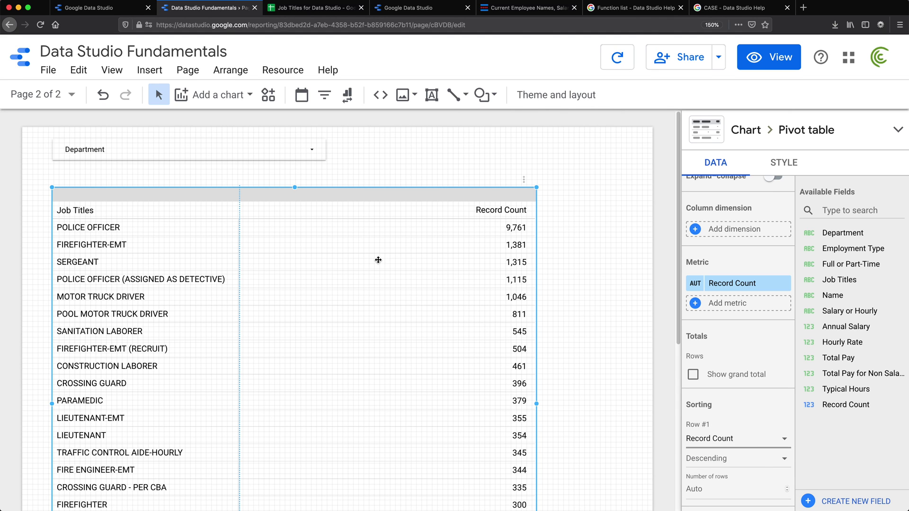
Step: Shorten the pivot table from its lower edge so it fits within the page
scroll(402, 237, down, 3)
scroll(404, 234, up, 3)
scroll(406, 233, down, 6)
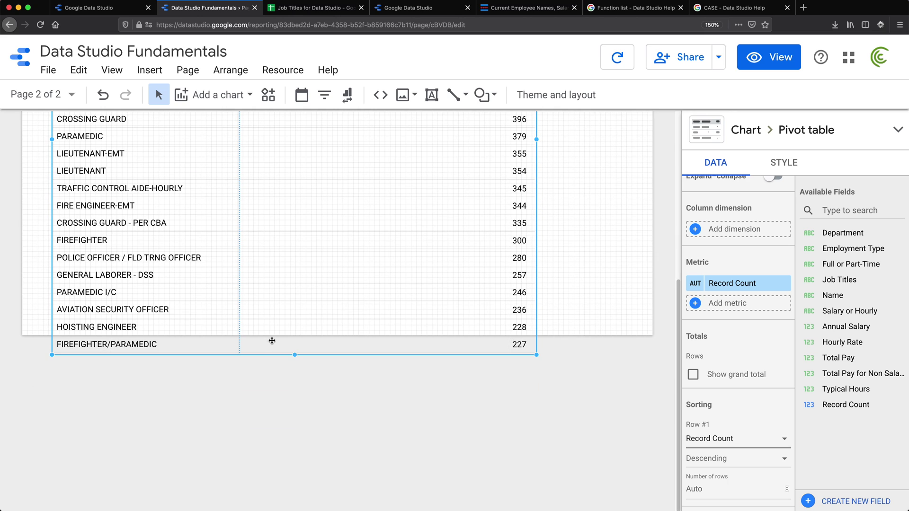
drag(295, 355, 294, 321)
scroll(291, 282, up, 5)
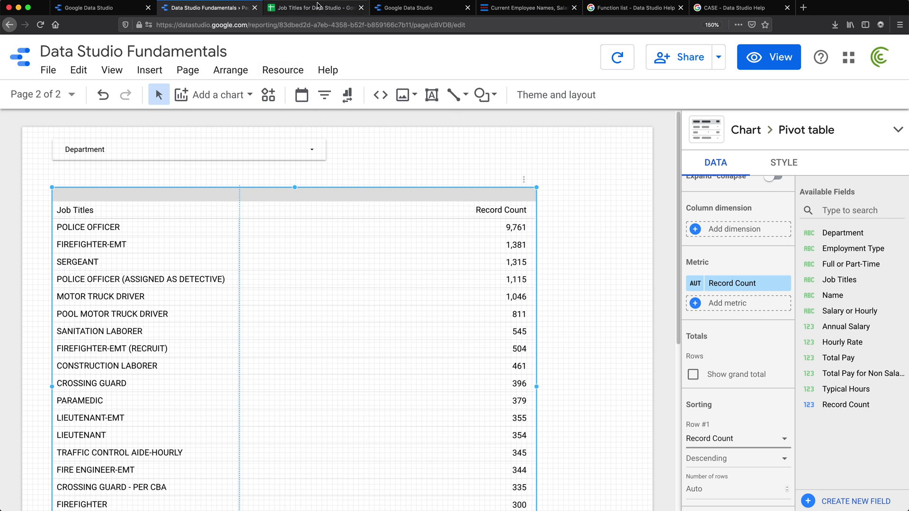
Step: Examine the Position formulas in the Job Titles for Data Studio spreadsheet, then check the report's Page 2 Department filter data source
click(313, 7)
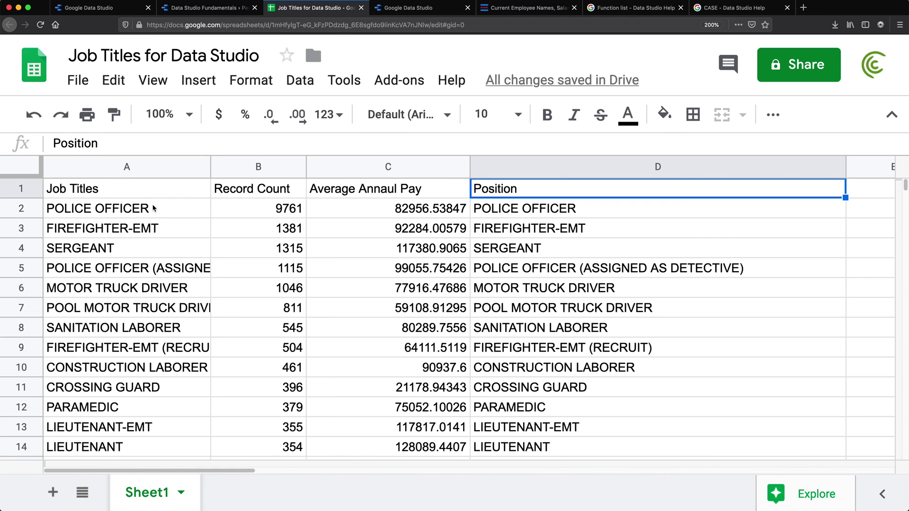
drag(596, 214, 502, 367)
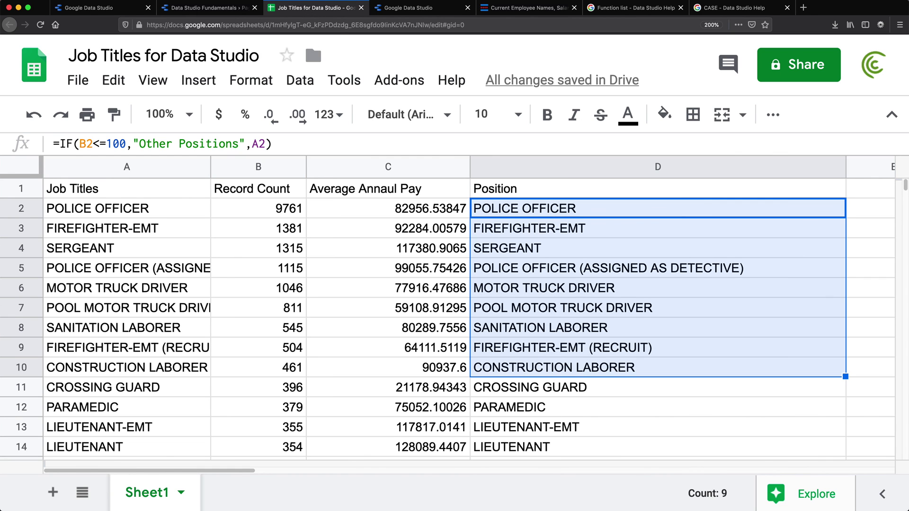
click(206, 8)
click(106, 151)
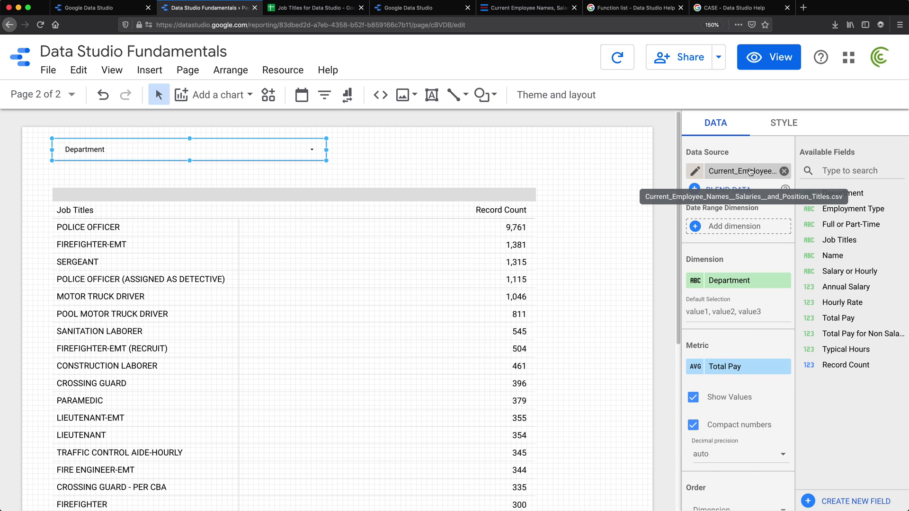
click(161, 268)
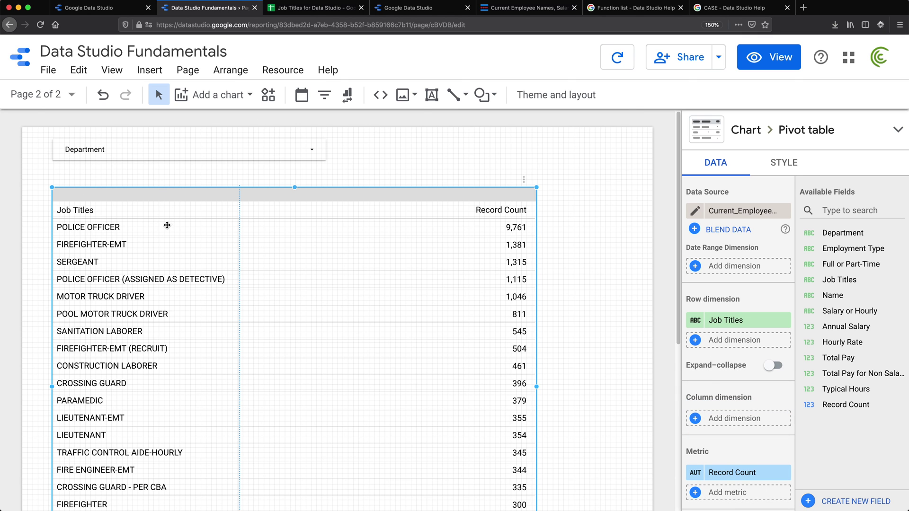
Step: Compare Page 1 and Page 2 of the report, finishing on Page 1 with nothing selected
click(57, 95)
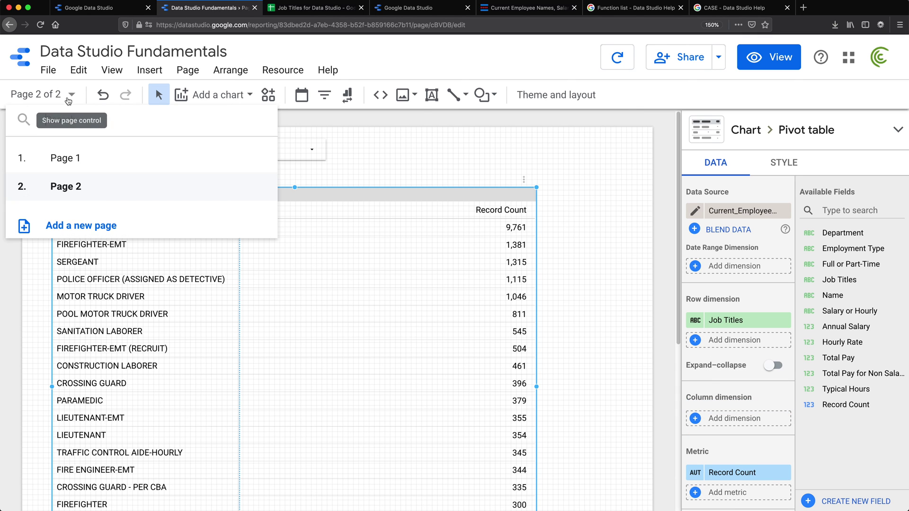
click(71, 158)
click(64, 186)
click(71, 96)
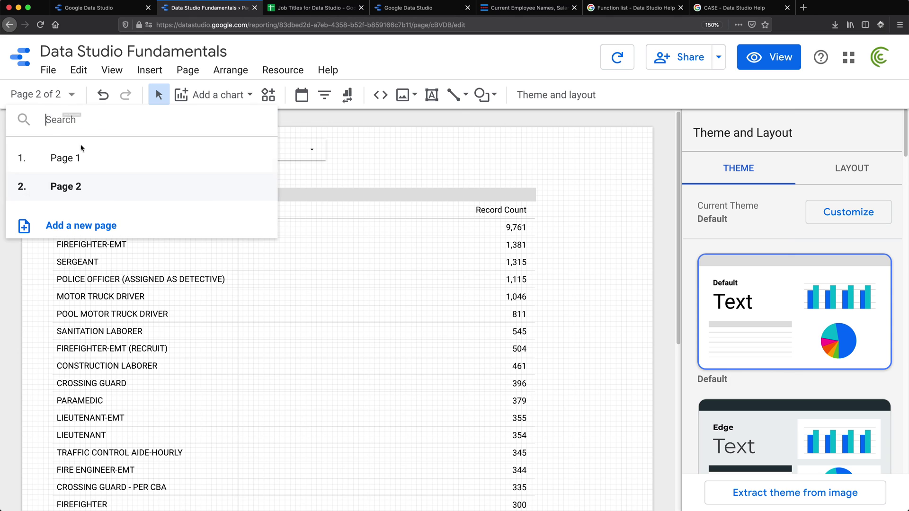
click(71, 157)
click(541, 162)
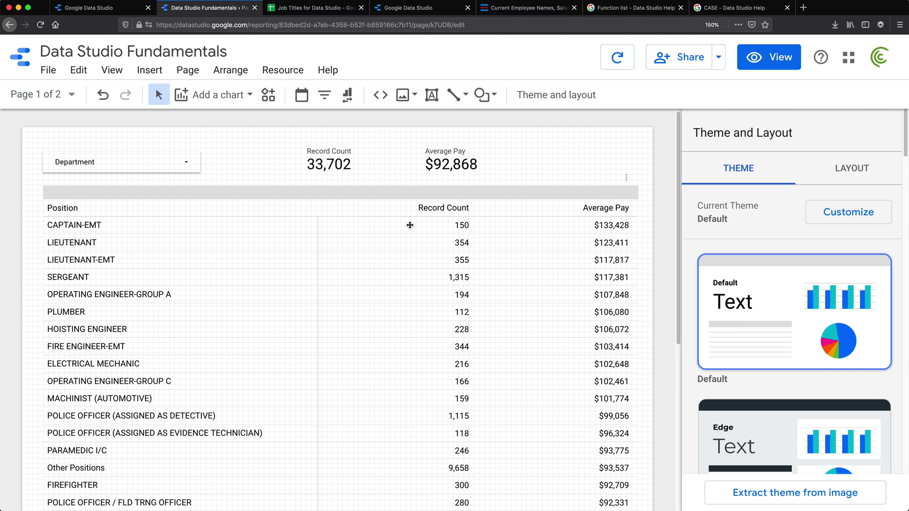
Step: Switch to the Job Titles for Data Studio spreadsheet and examine how the Position formula relates to the Job Titles column
click(324, 10)
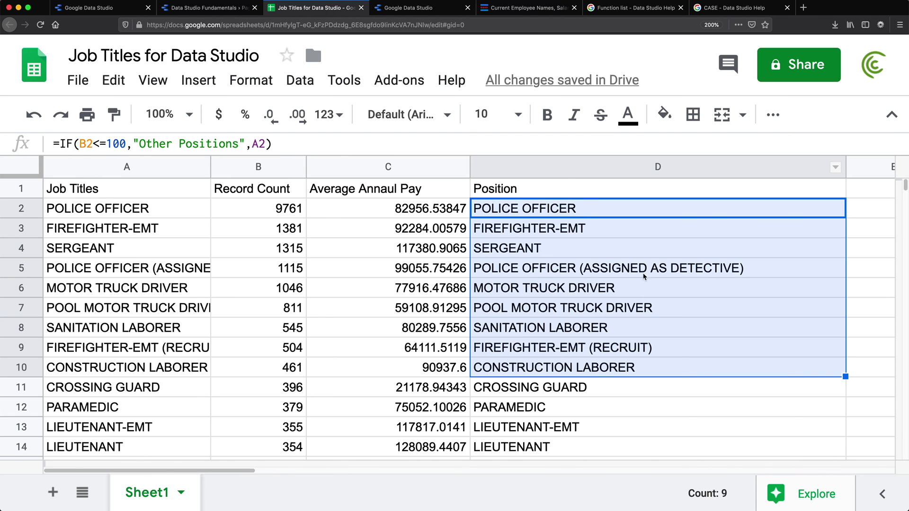
click(572, 208)
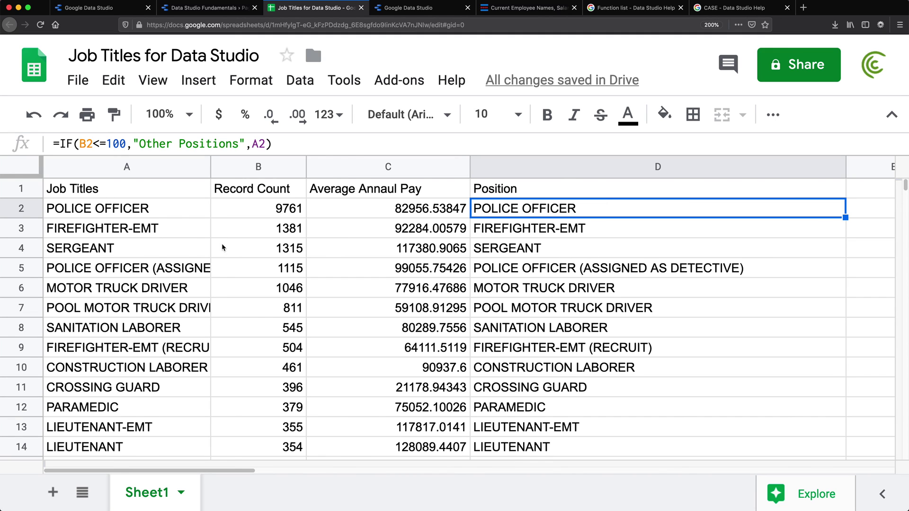
drag(103, 209, 93, 228)
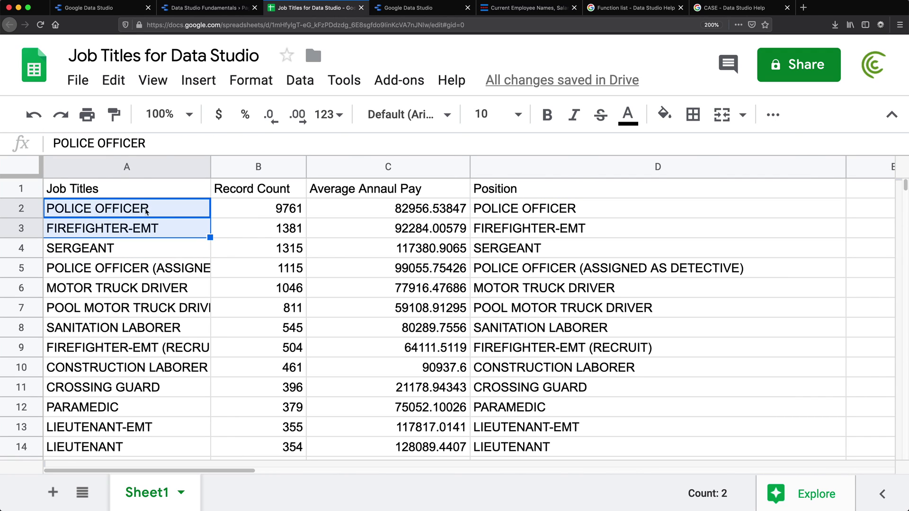
click(118, 211)
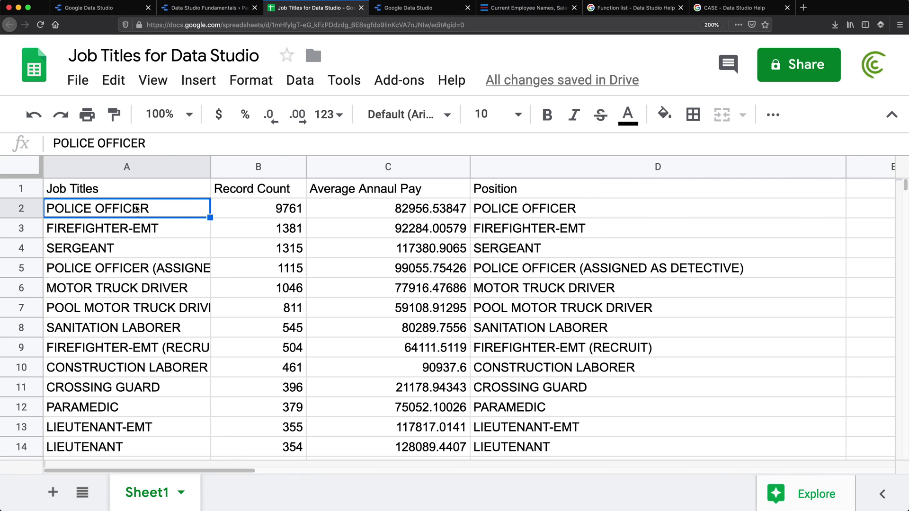
drag(135, 189, 616, 270)
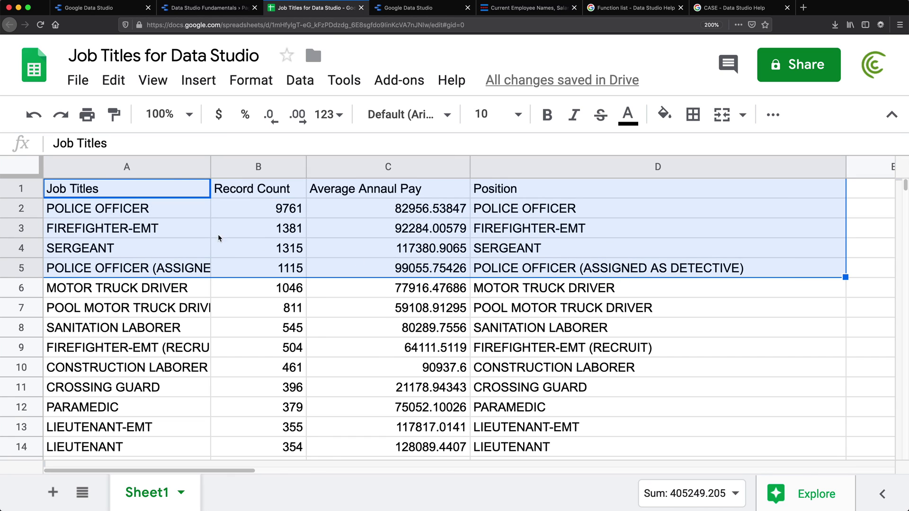
drag(132, 213, 136, 345)
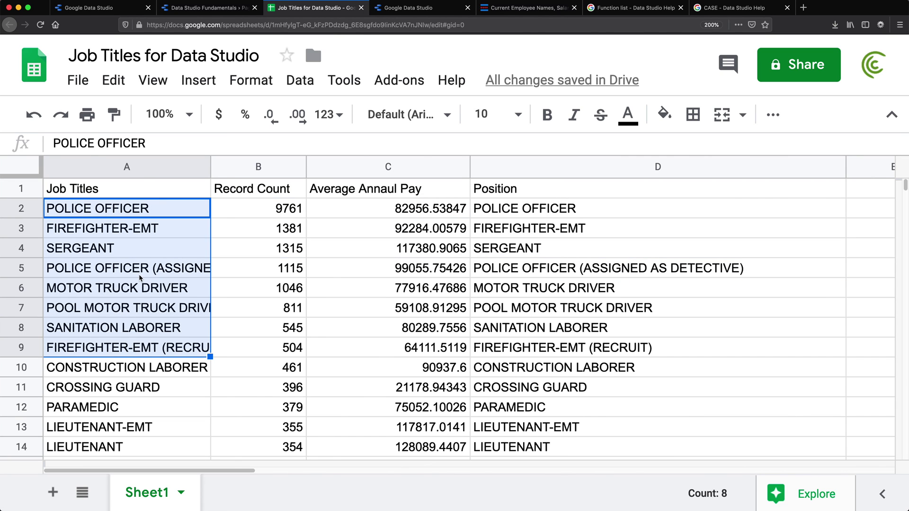
Step: Switch back to the Data Studio report and show Page 1 in view mode
click(209, 13)
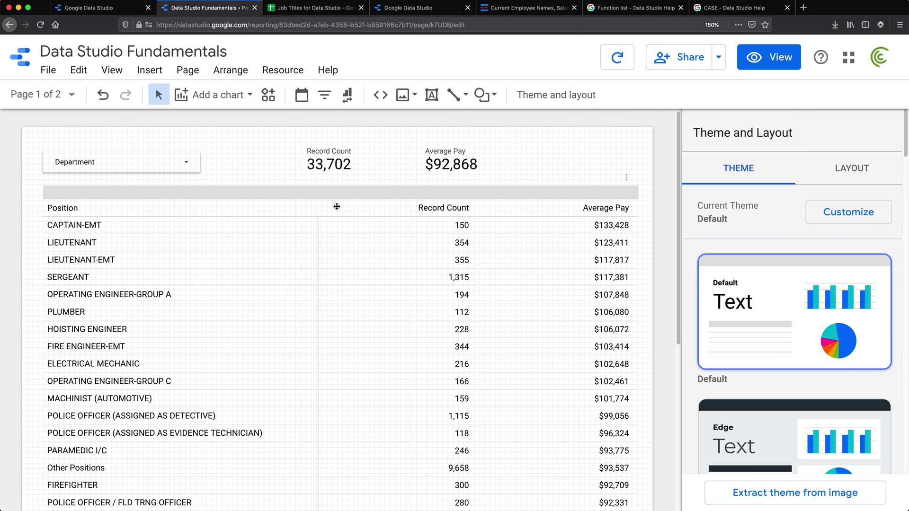
click(771, 57)
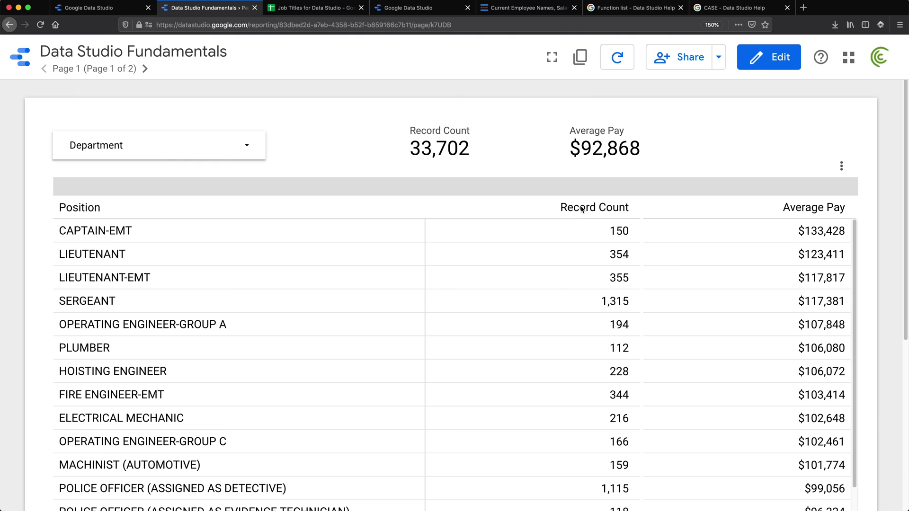